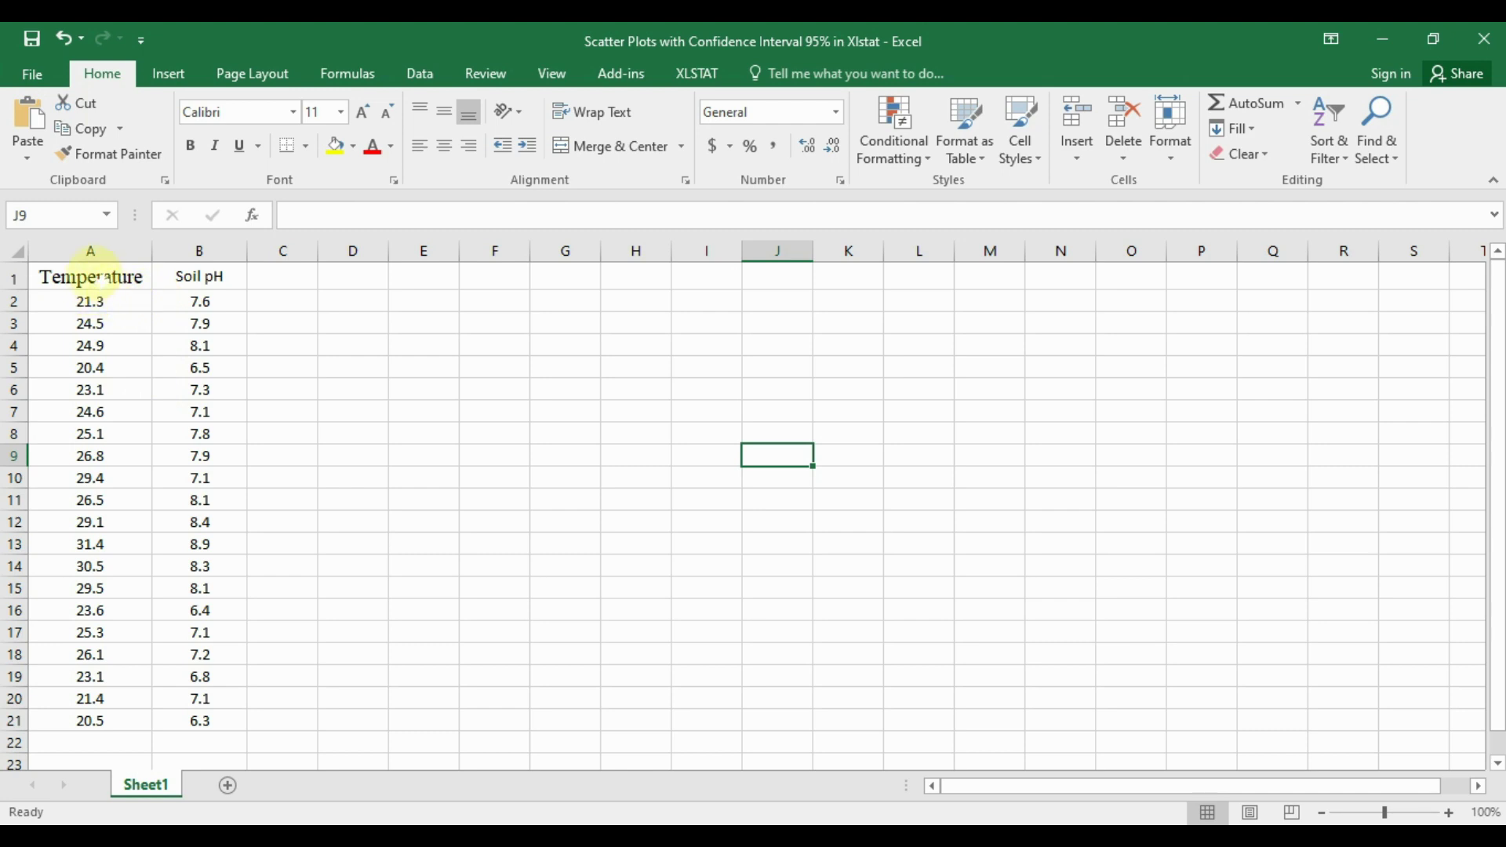
# Step: Inspect the Temperature (column A) and Soil pH (column B) data, then bring up the XLSTAT ribbon
pyautogui.click(96, 258)
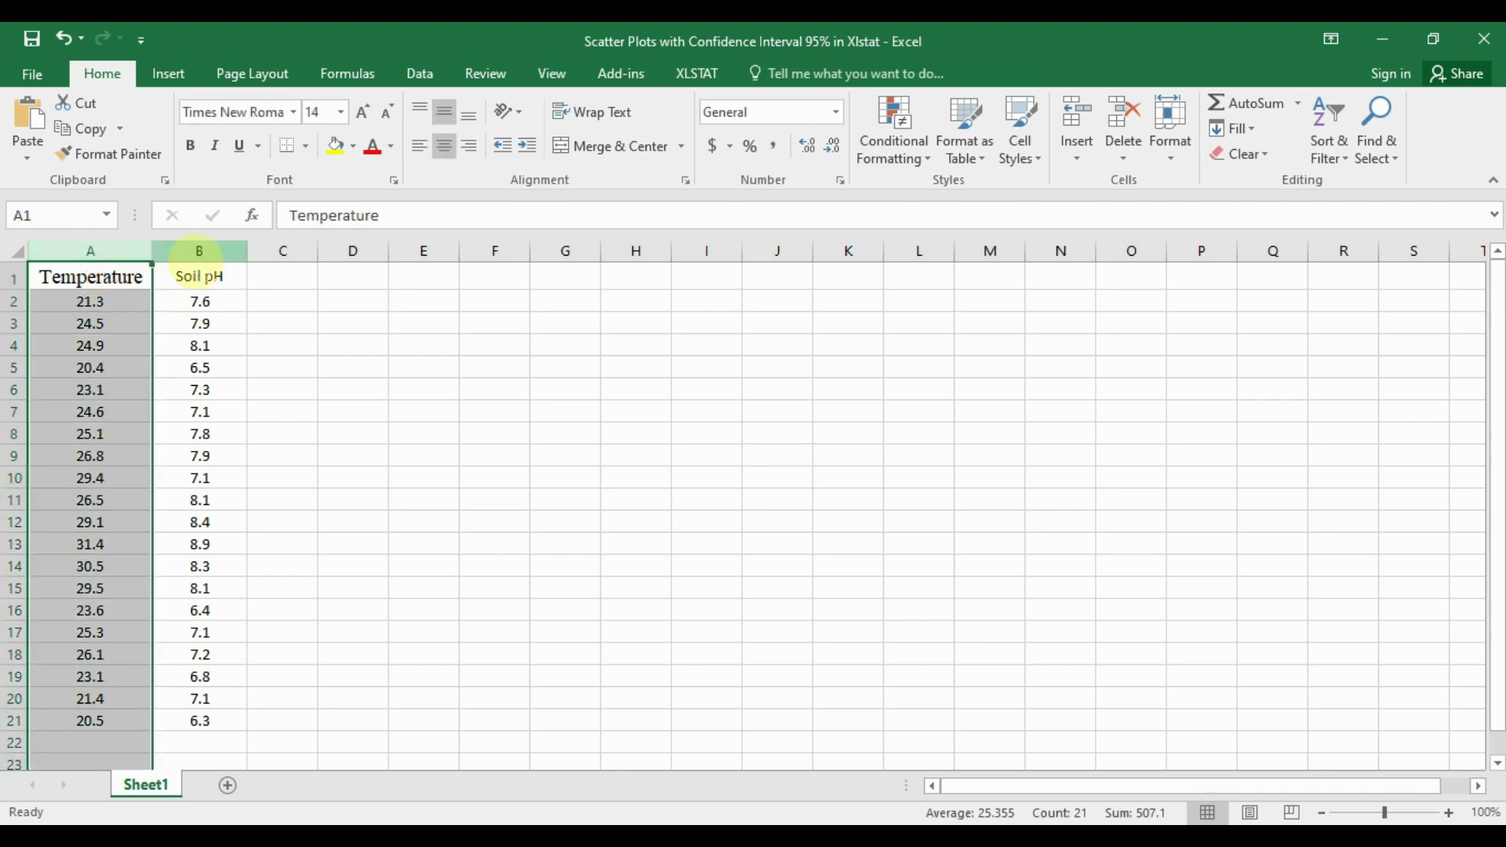
pyautogui.click(199, 251)
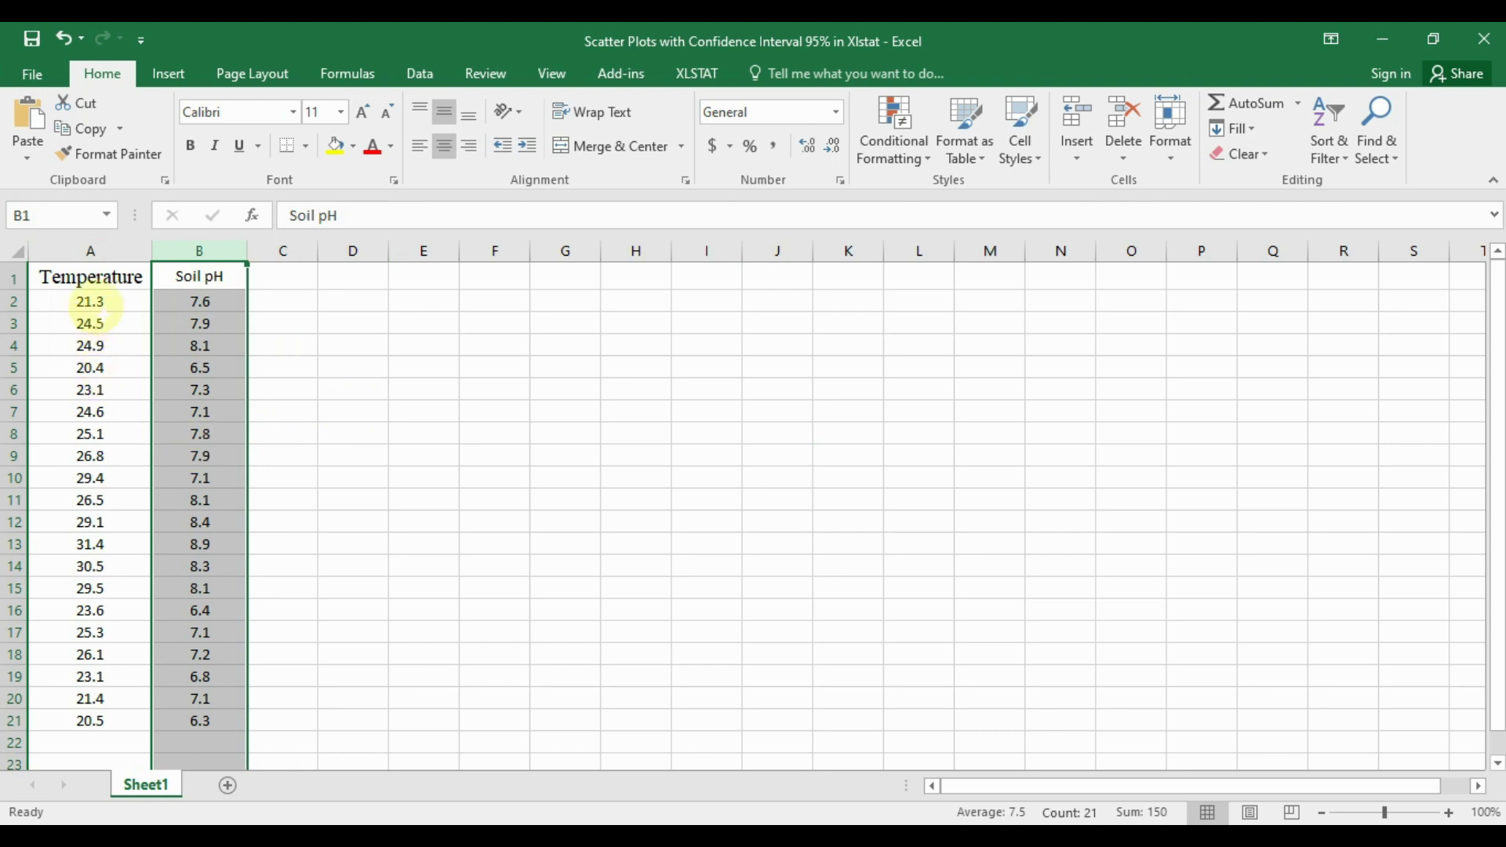
pyautogui.click(102, 312)
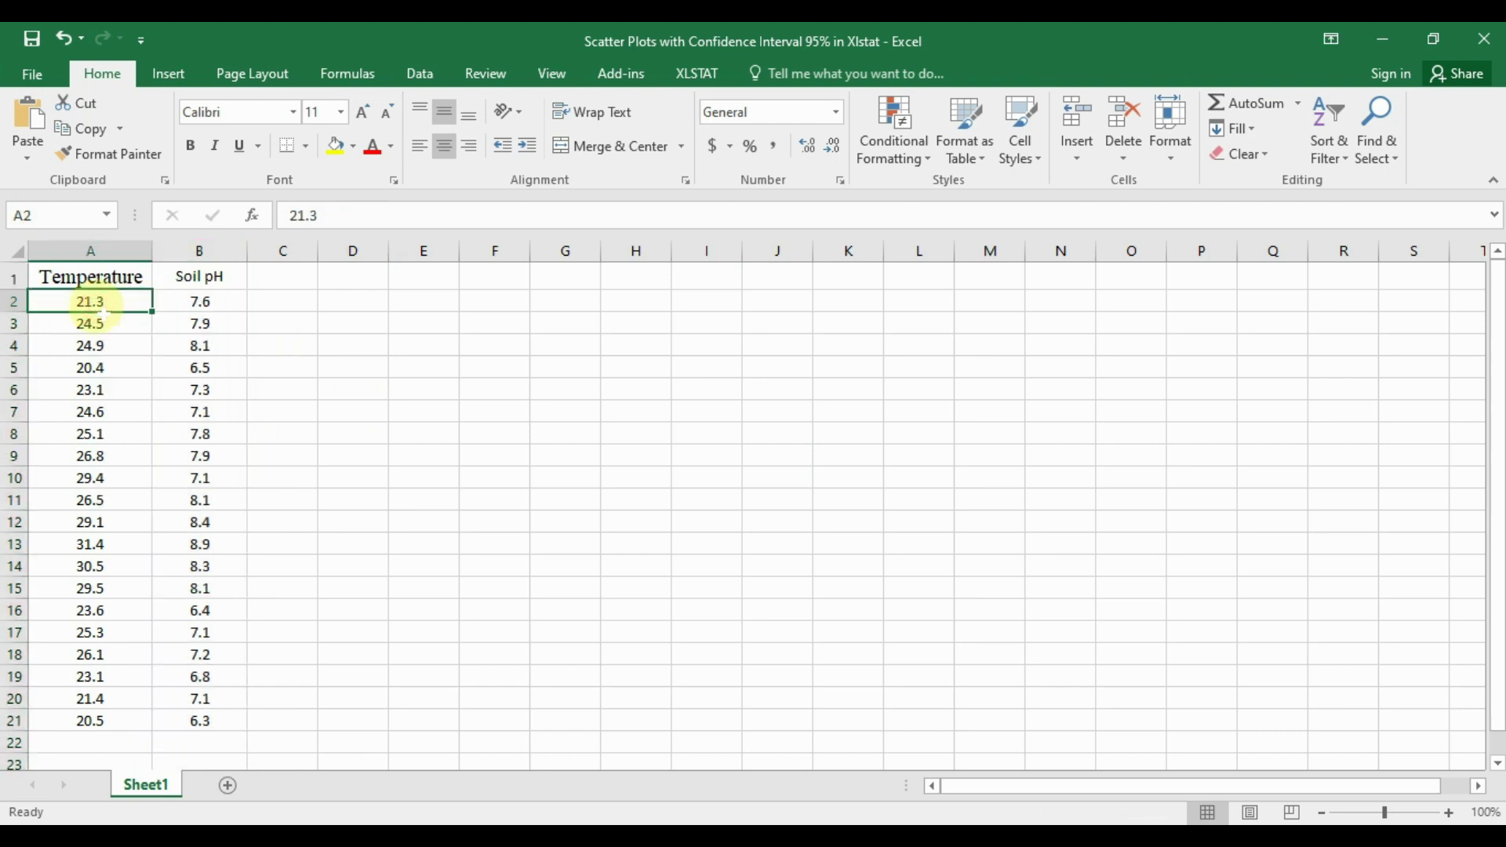
pyautogui.click(202, 306)
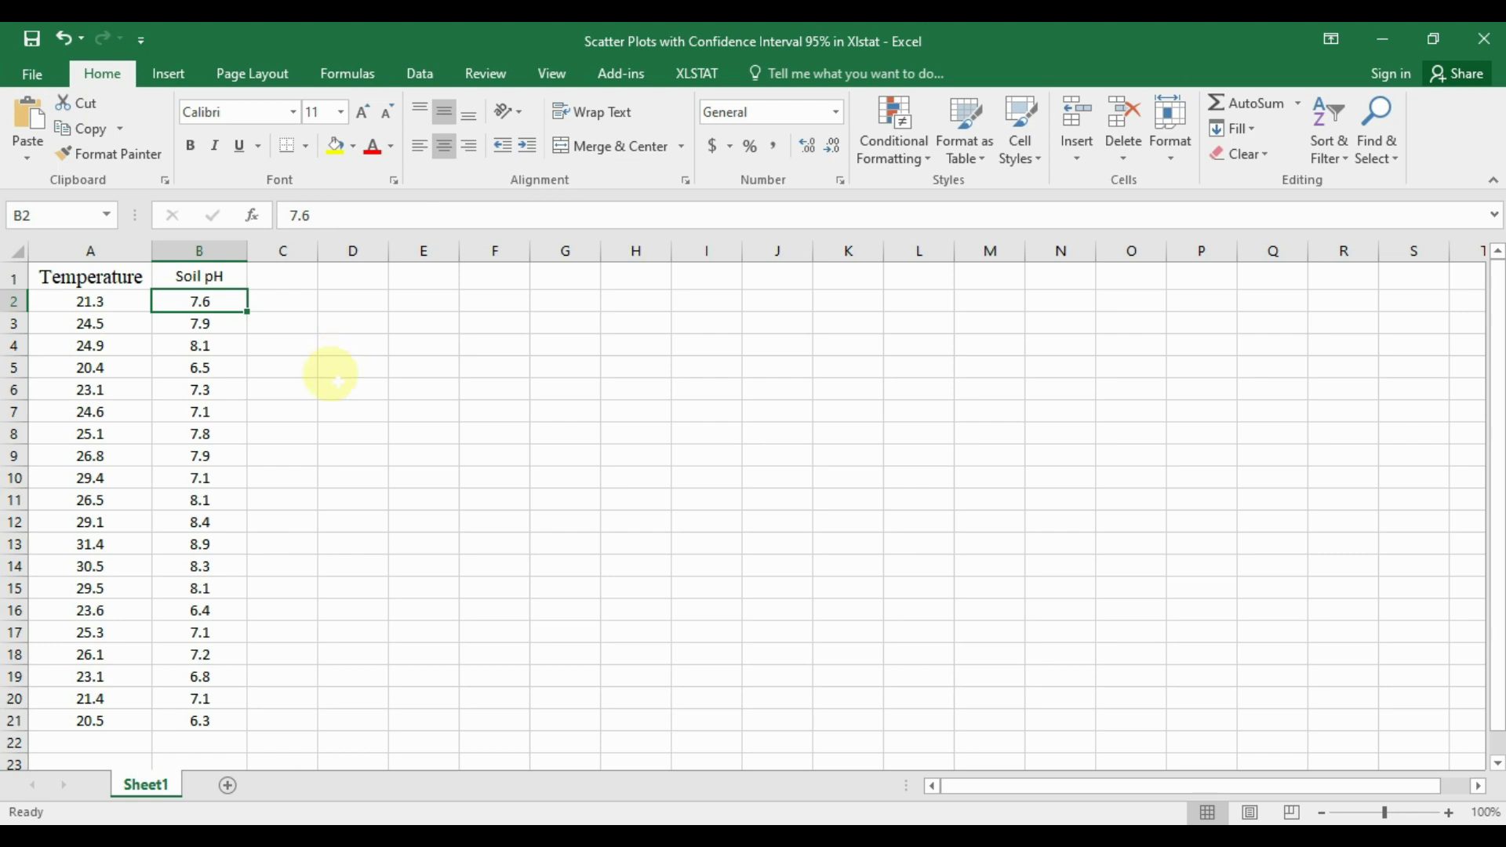
pyautogui.click(699, 82)
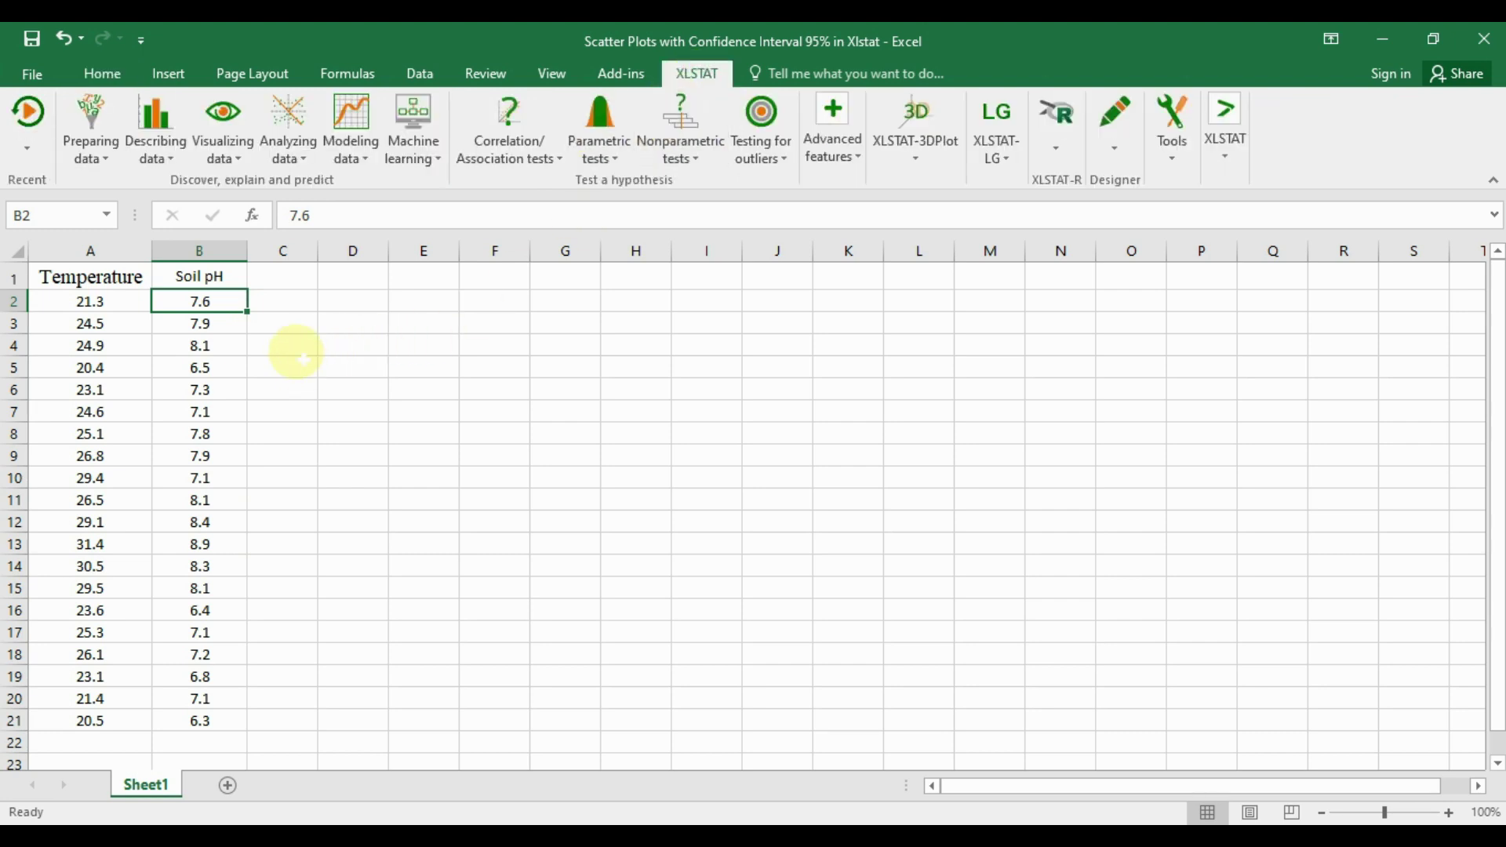
# Step: Launch XLSTAT's Visualizing data > Scatter plots dialog, glancing at Options before returning to General
pyautogui.click(239, 160)
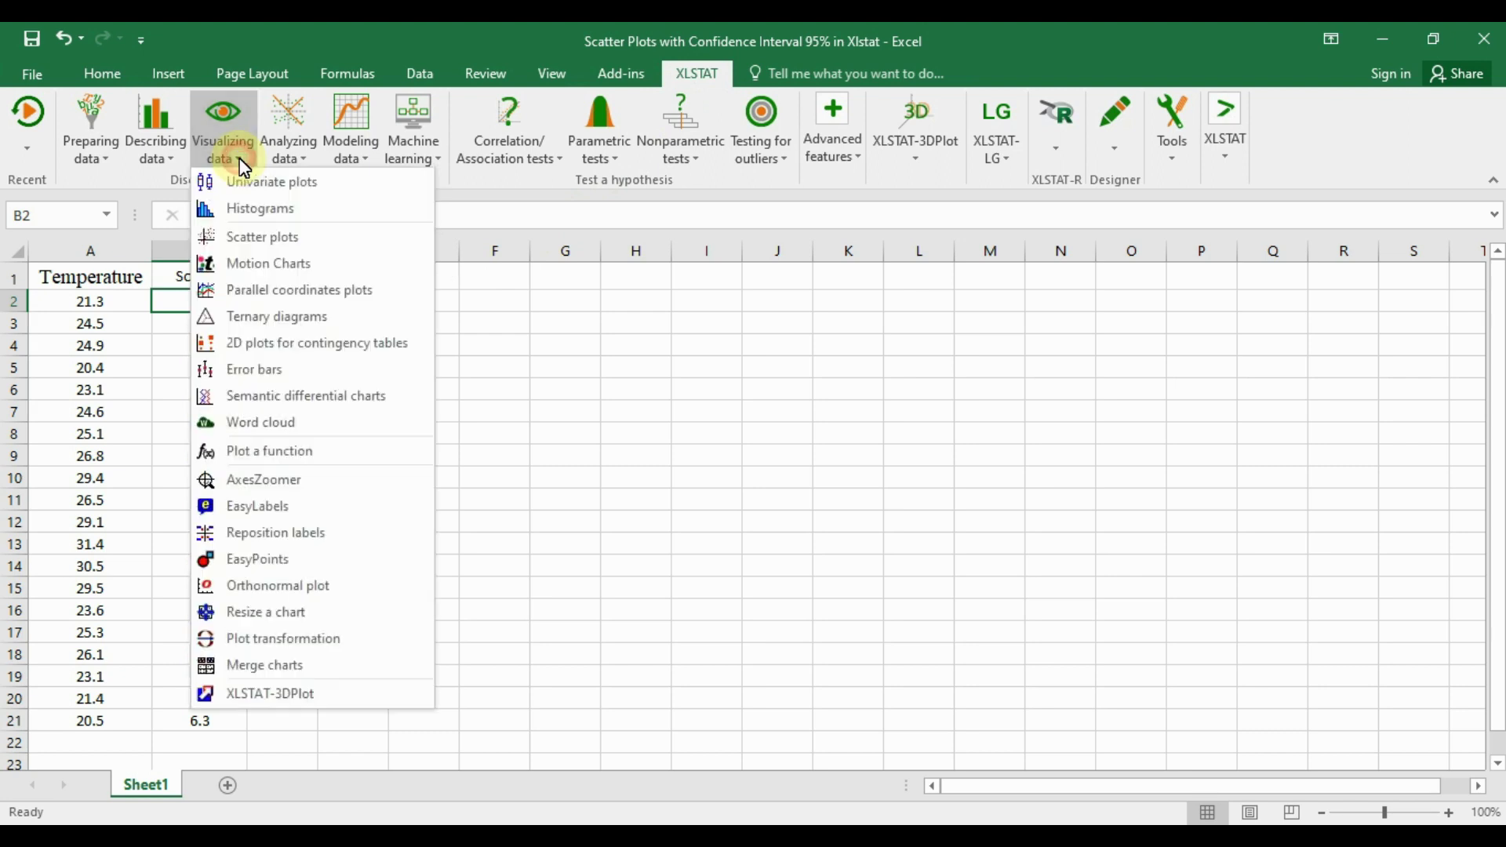
pyautogui.click(249, 246)
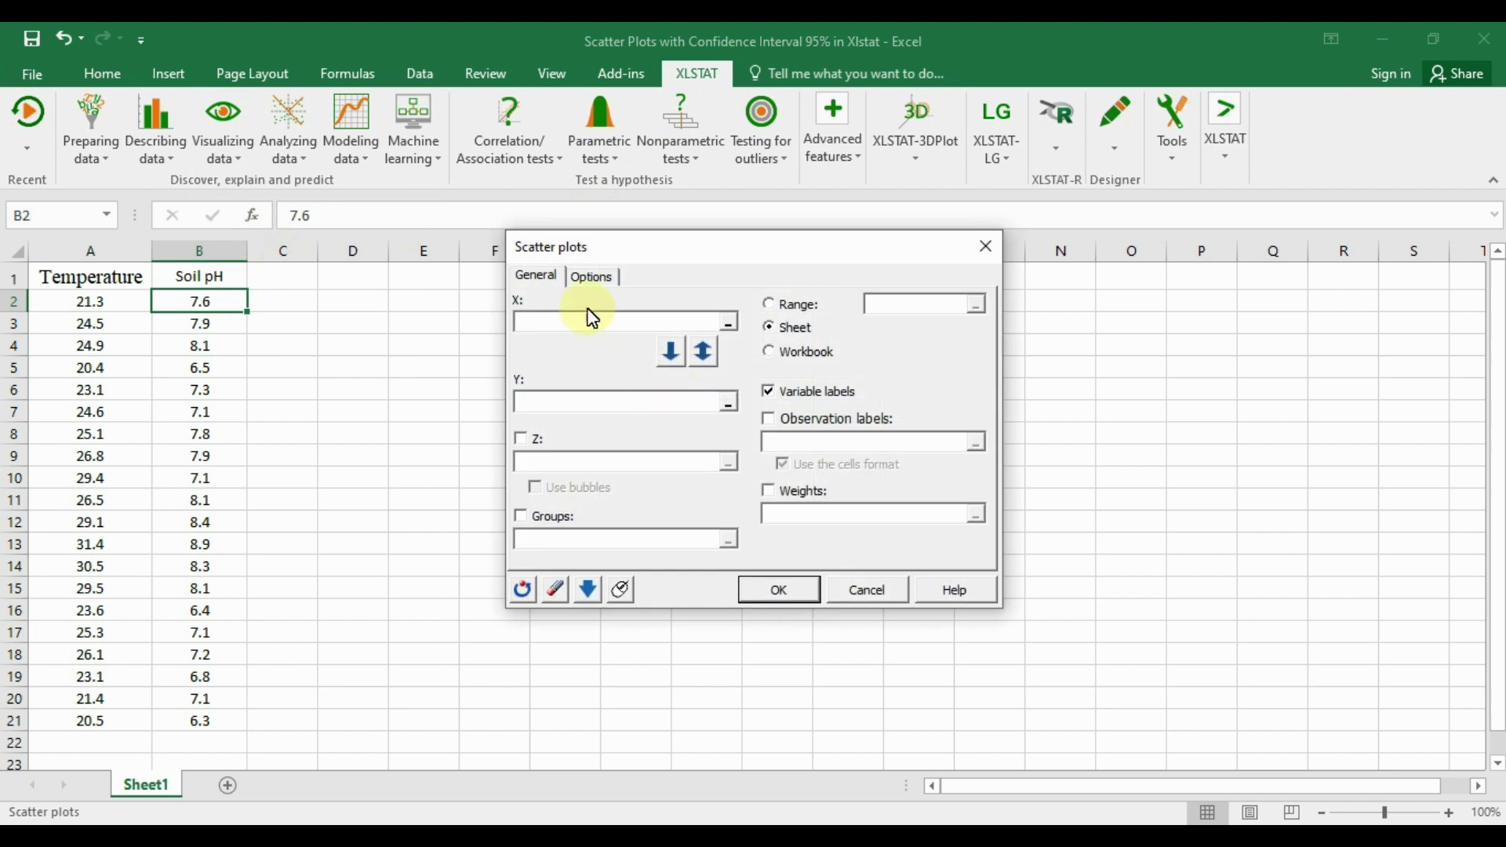
pyautogui.moveTo(599, 245); pyautogui.dragTo(640, 251)
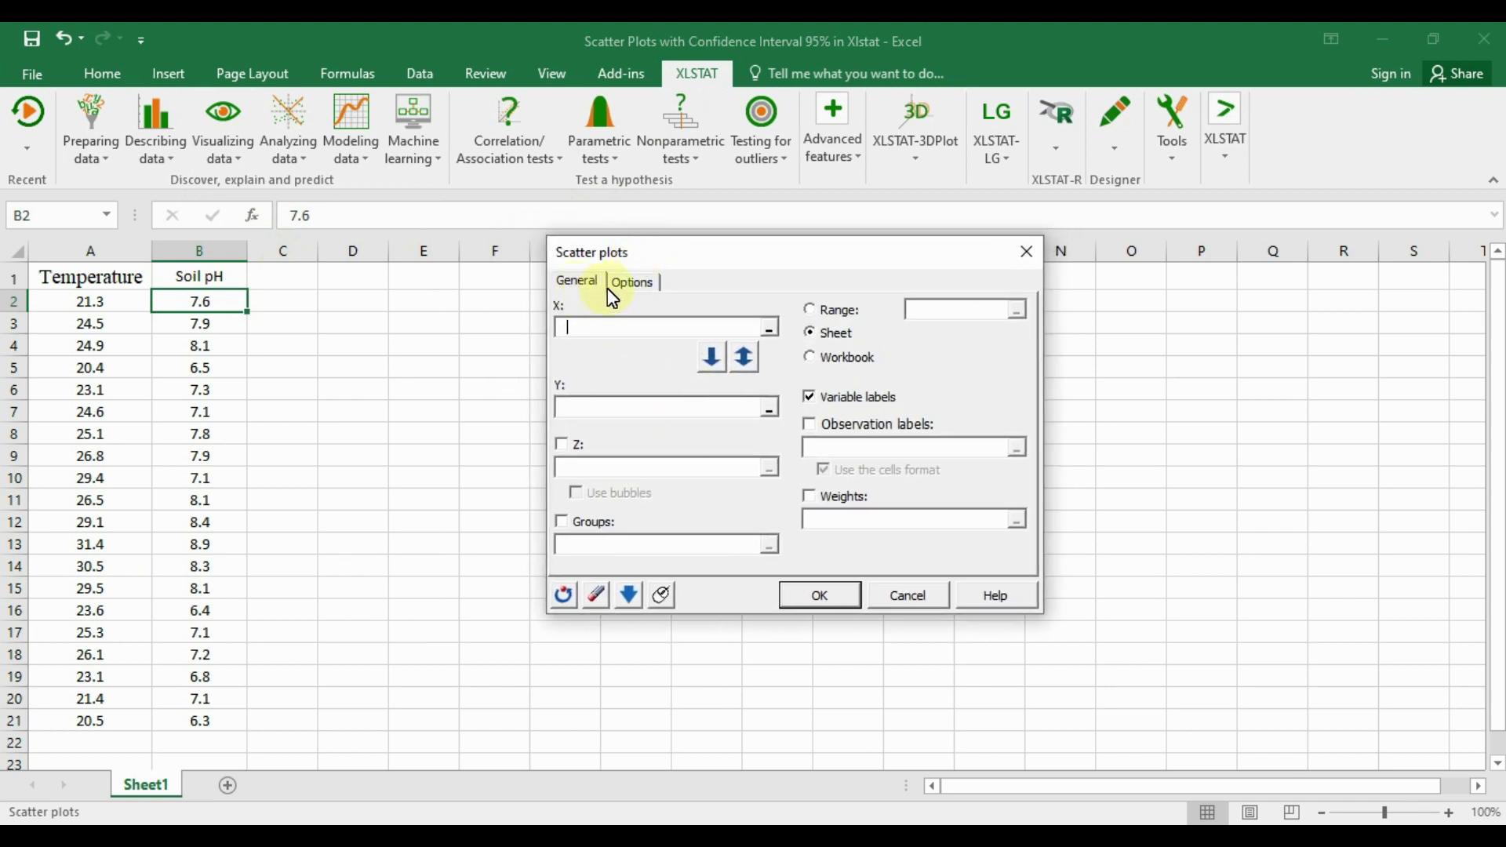
pyautogui.click(630, 284)
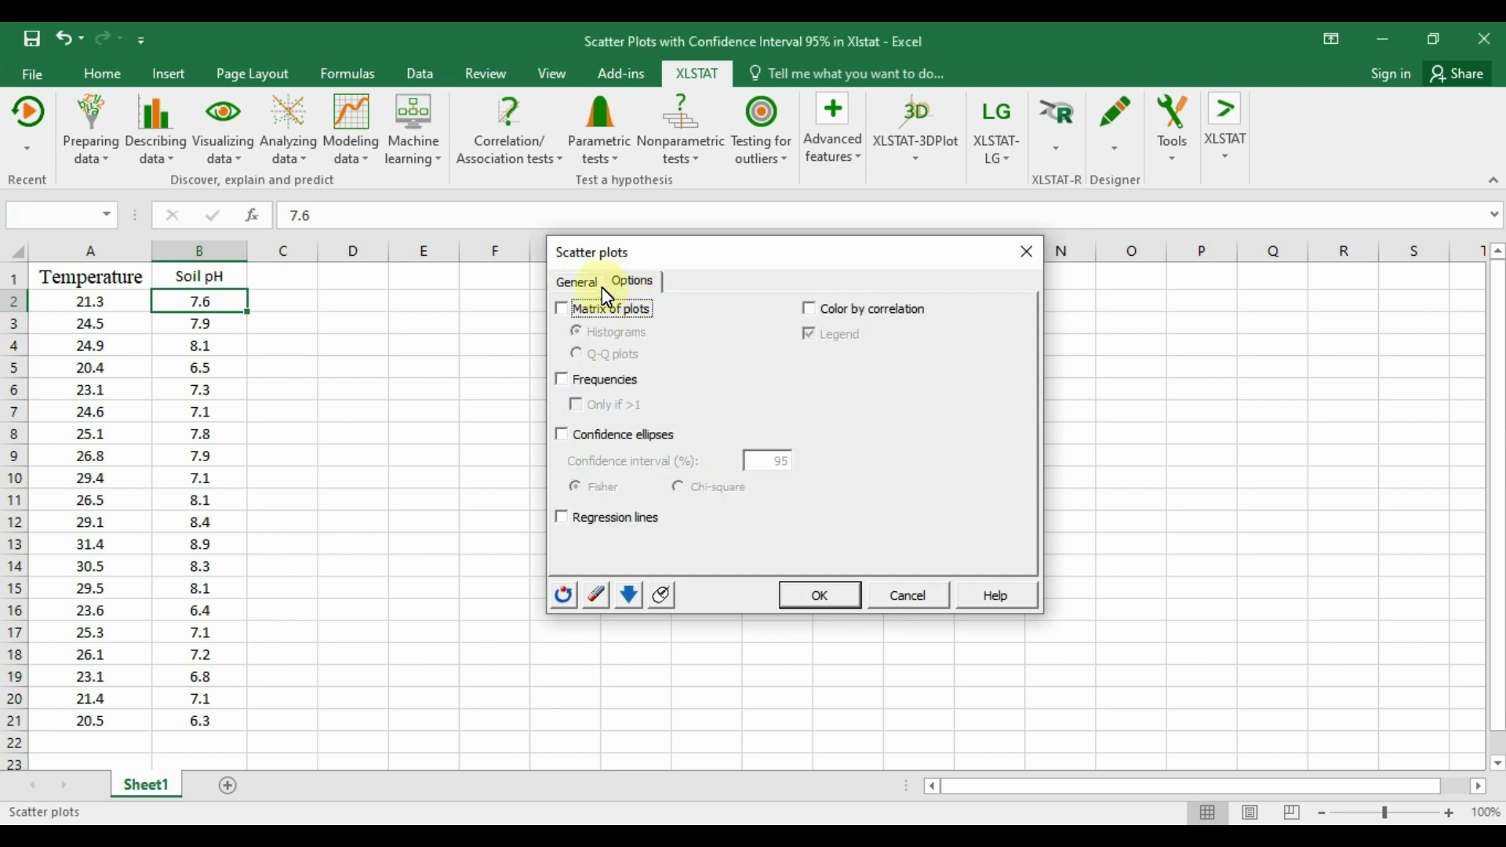
pyautogui.click(592, 285)
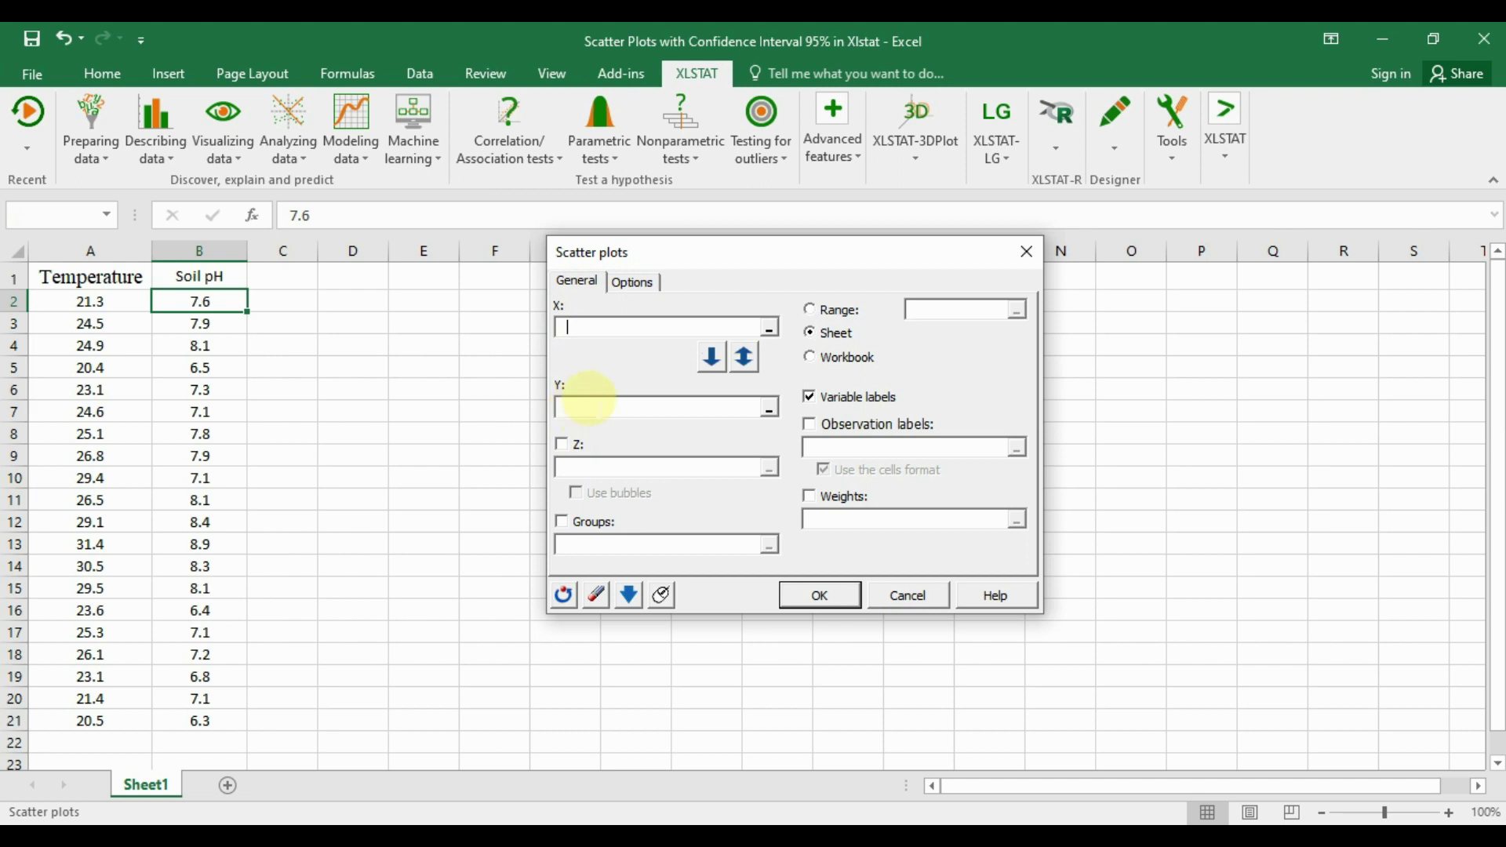
# Step: Set the X variable to the Temperature range A1:A21
pyautogui.click(775, 336)
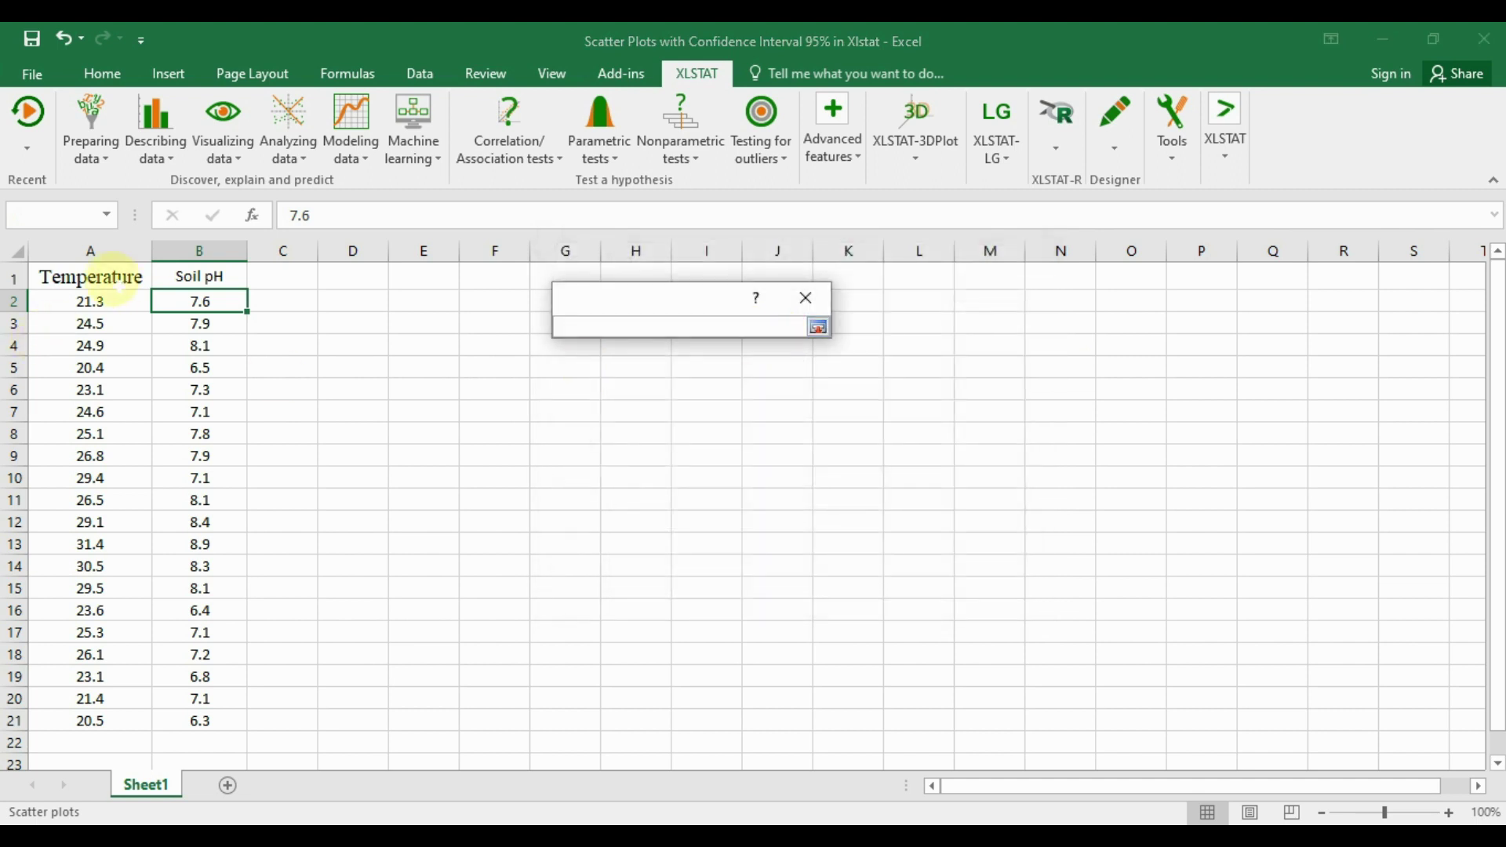
pyautogui.click(112, 286)
pyautogui.moveTo(112, 285); pyautogui.dragTo(97, 719)
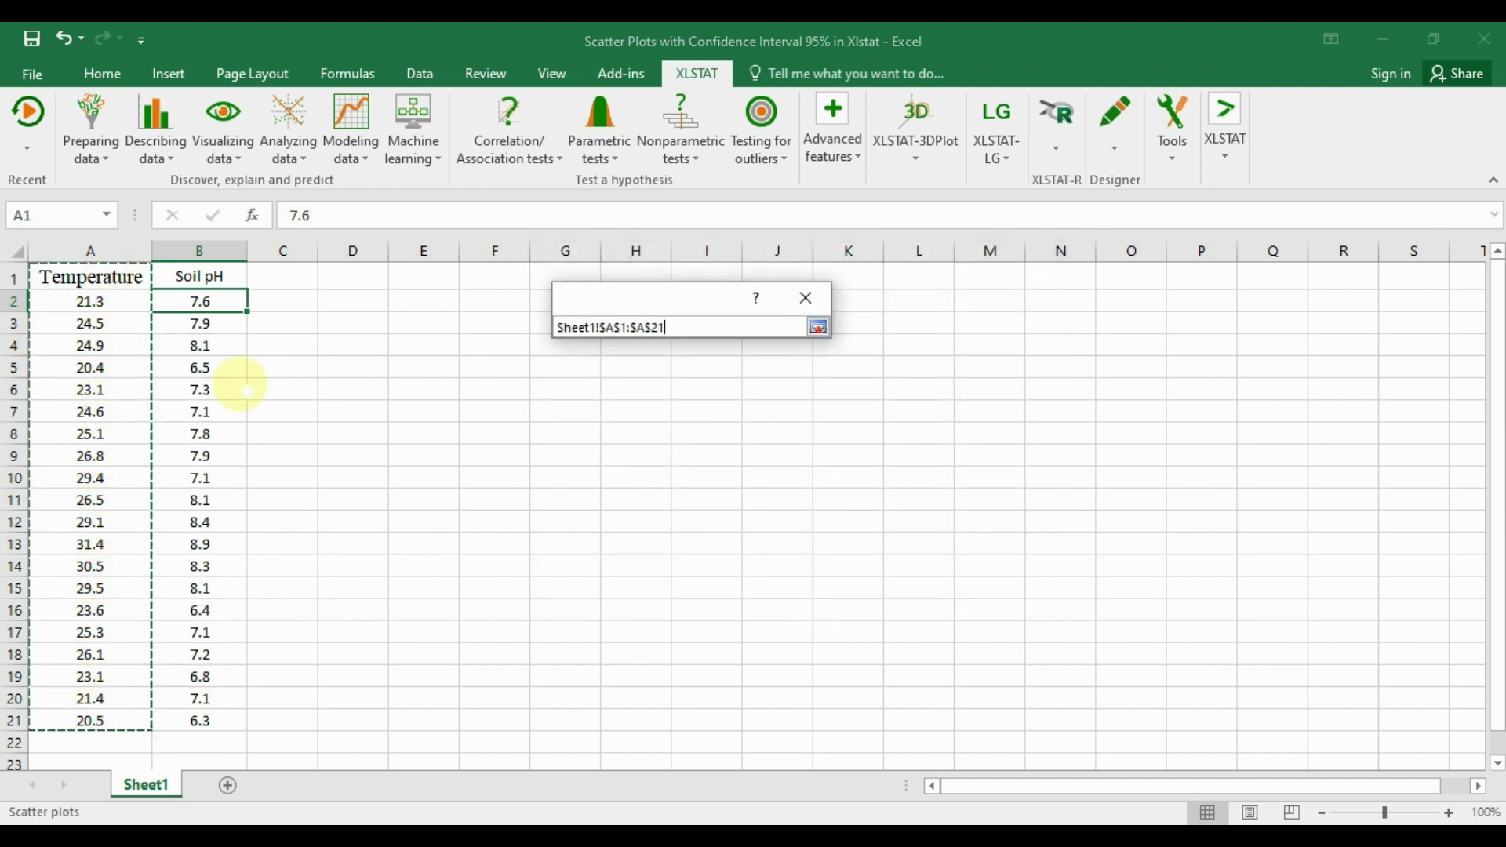
pyautogui.click(817, 327)
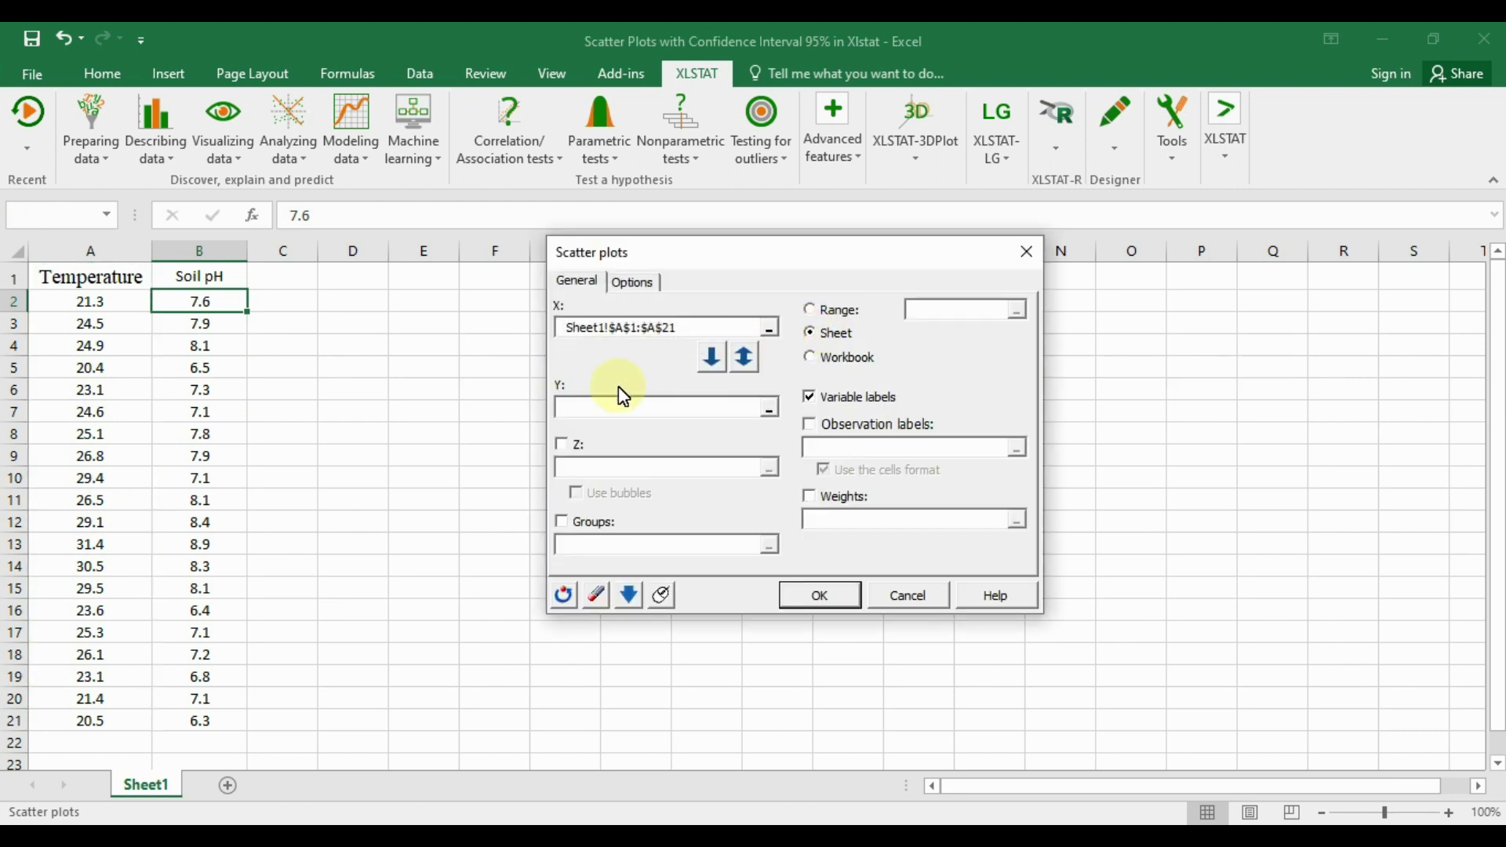
# Step: Set the Y variable to the Soil pH range B1:B21
pyautogui.click(771, 420)
pyautogui.click(201, 276)
pyautogui.moveTo(201, 276); pyautogui.dragTo(198, 720)
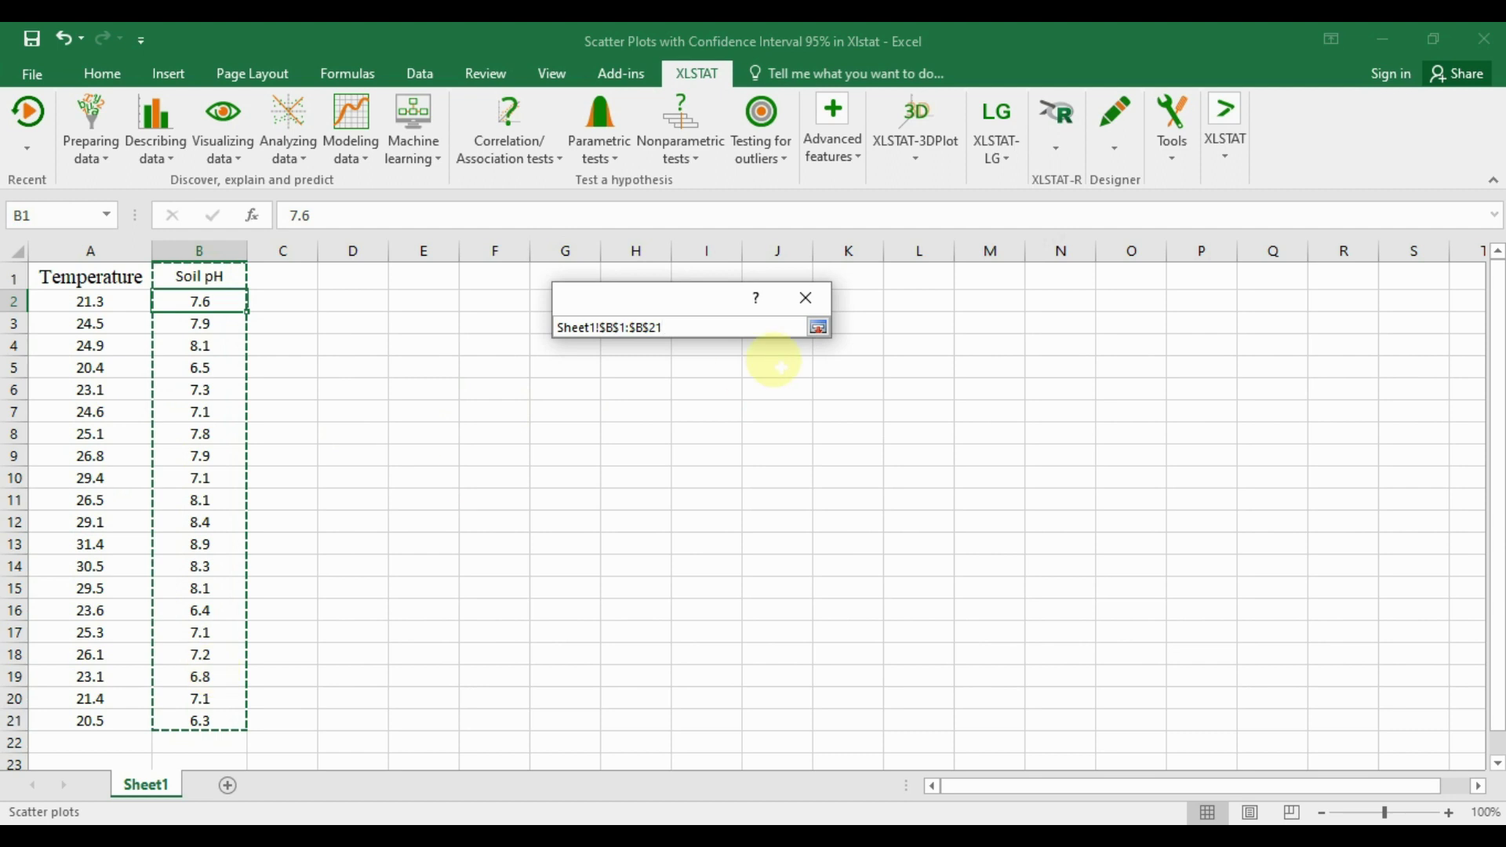
pyautogui.click(818, 327)
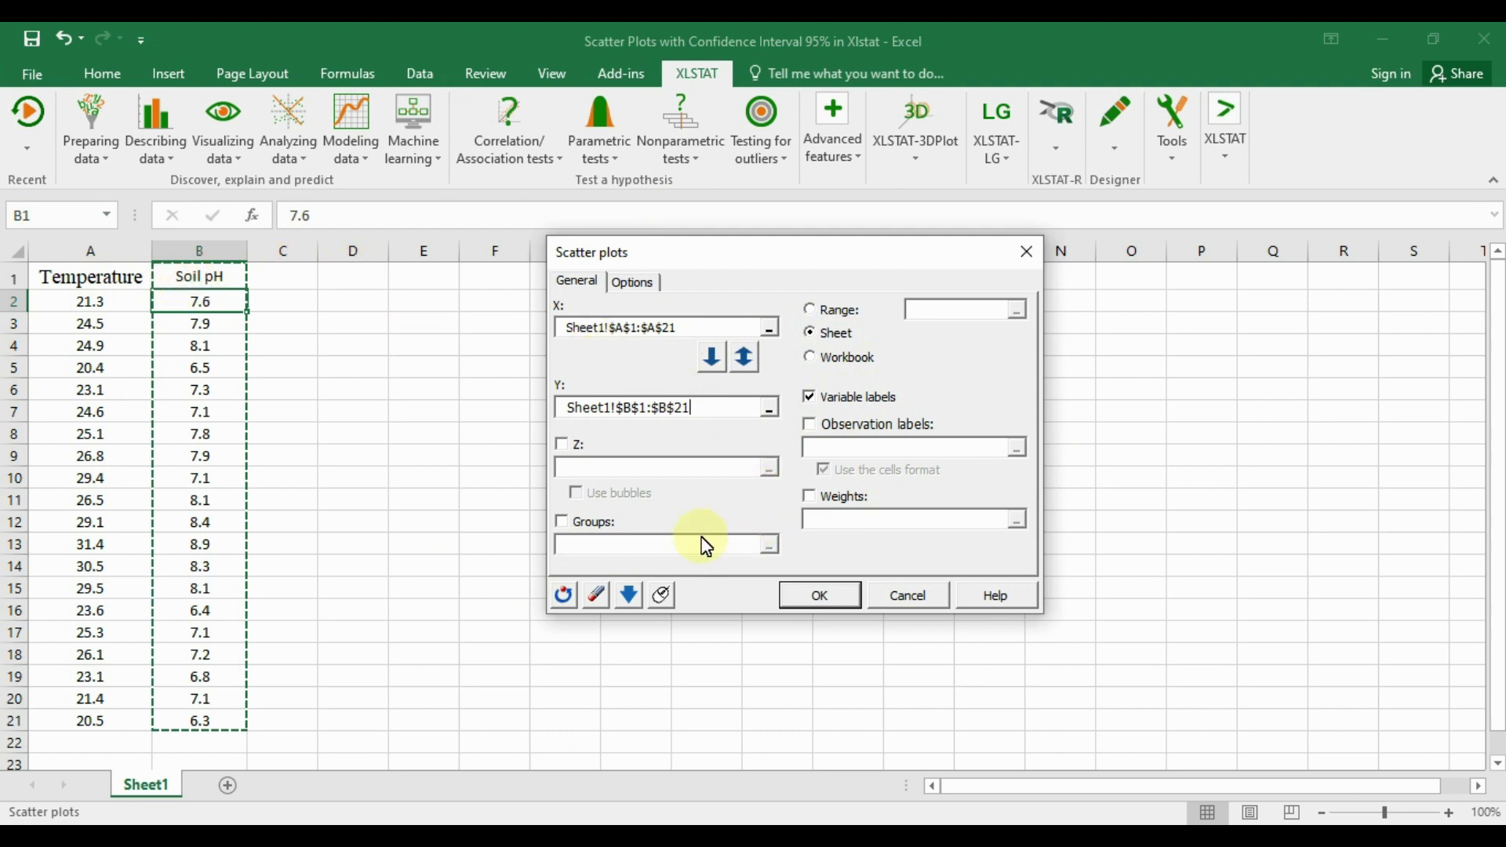
# Step: Enable frequencies only if >1 and 95% Chi-square confidence ellipses, then run the scatter plot
pyautogui.click(631, 284)
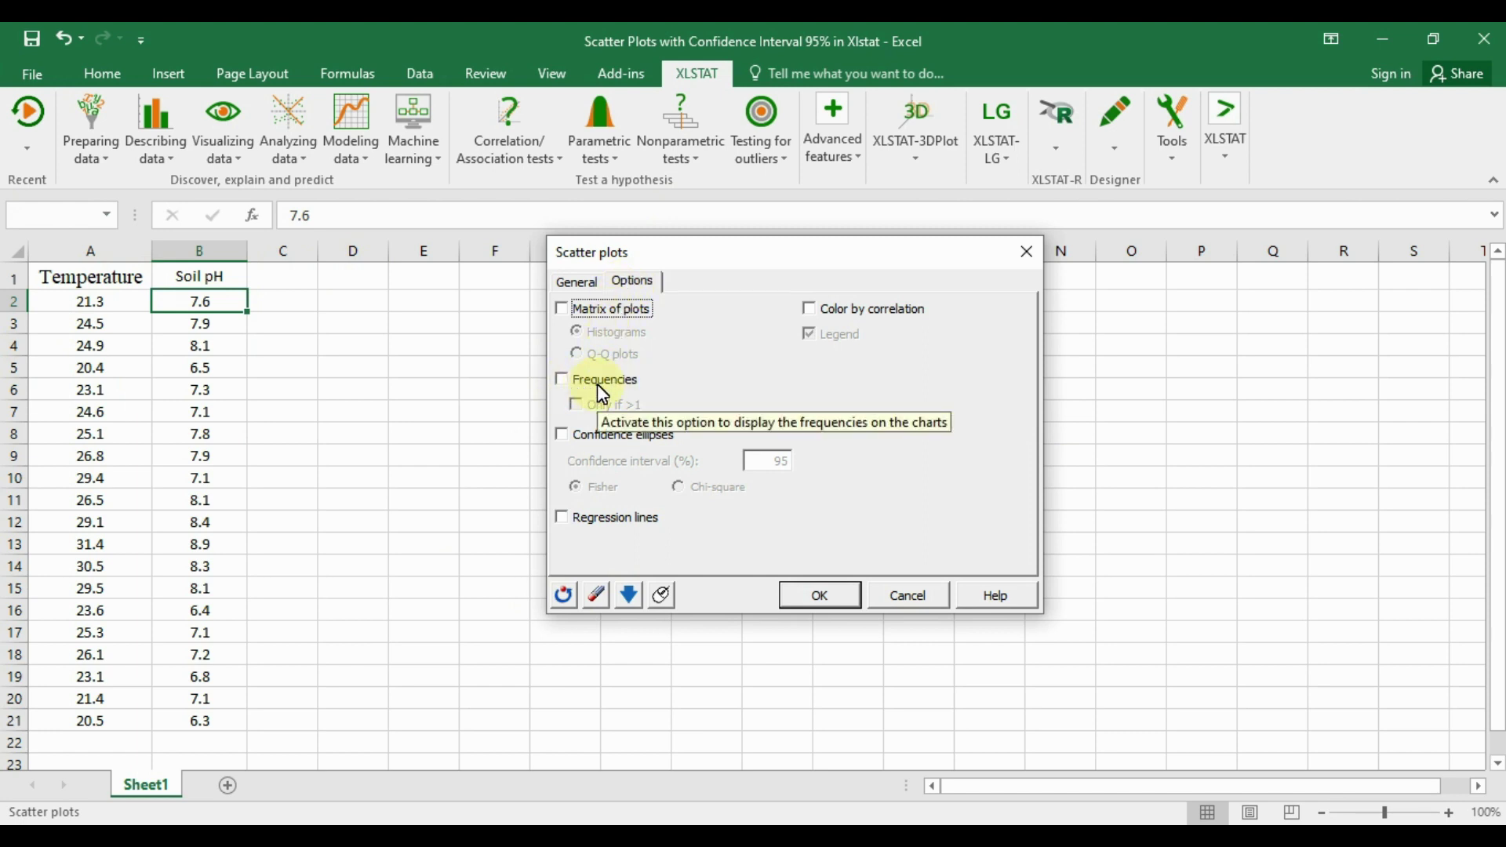
pyautogui.click(562, 380)
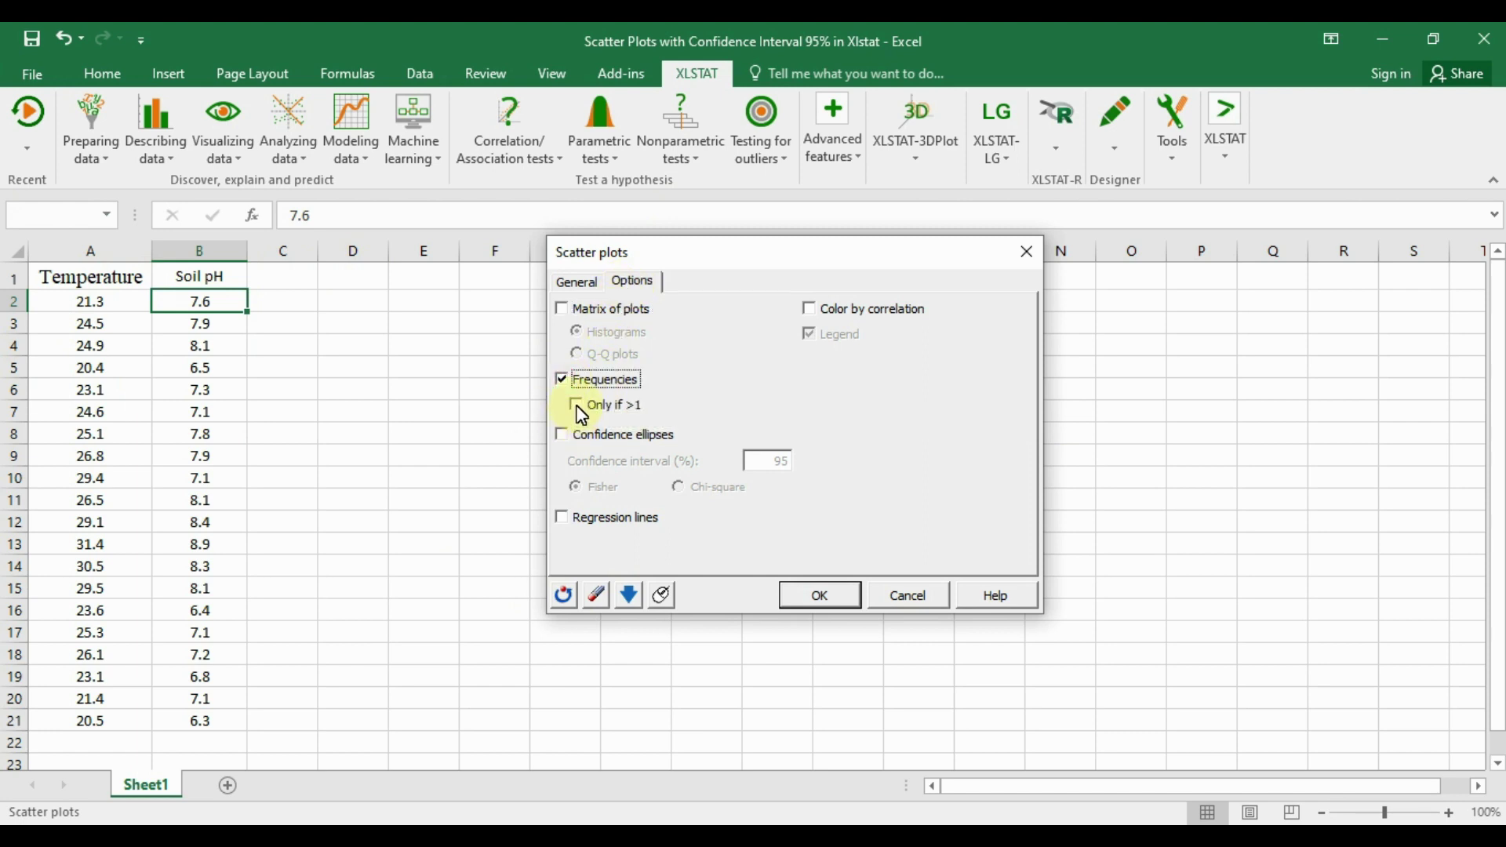
pyautogui.click(579, 405)
pyautogui.click(563, 434)
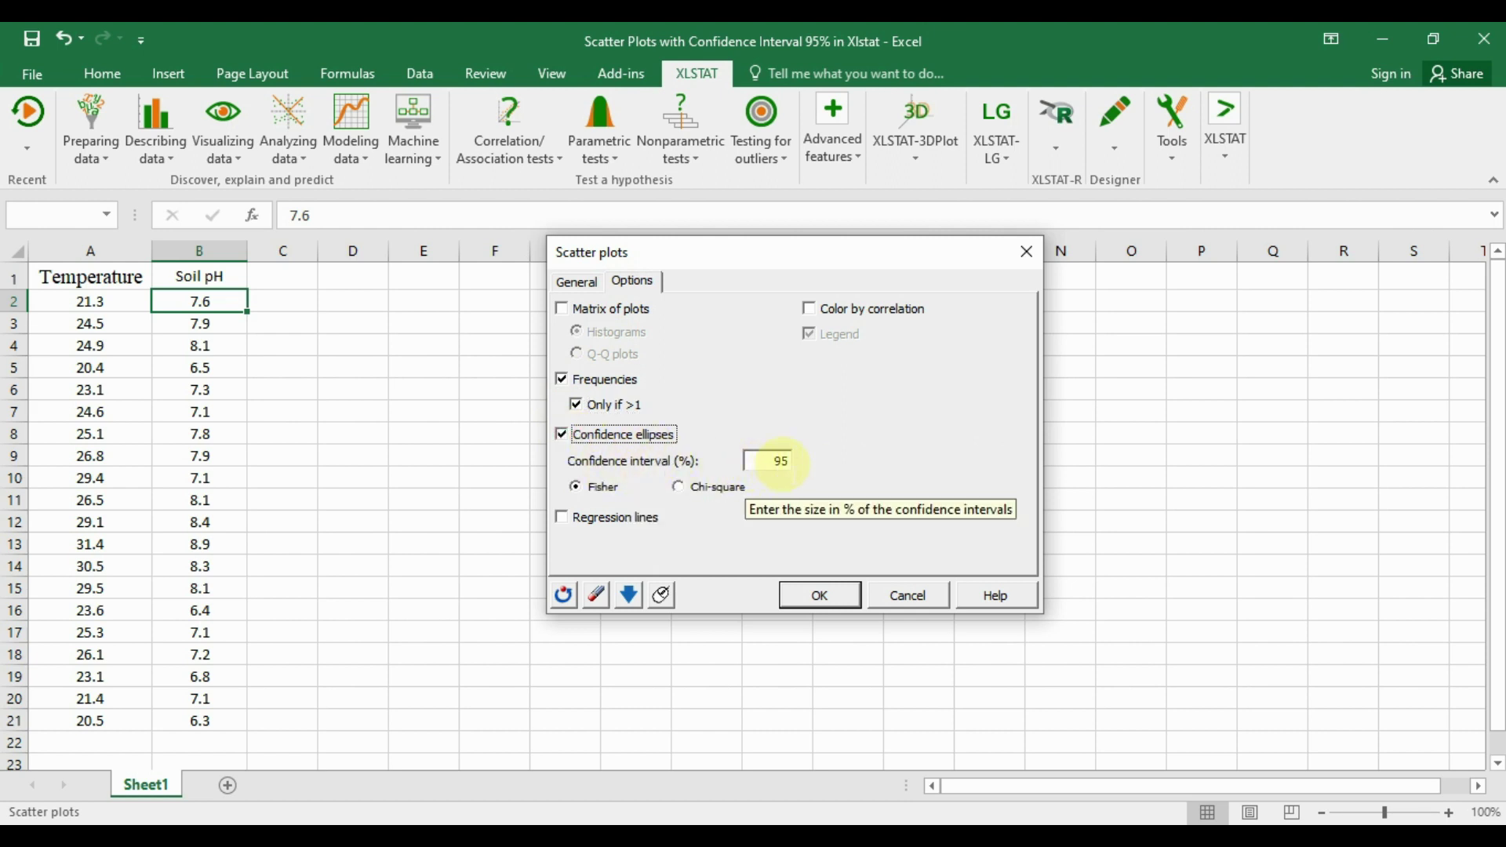
pyautogui.click(677, 487)
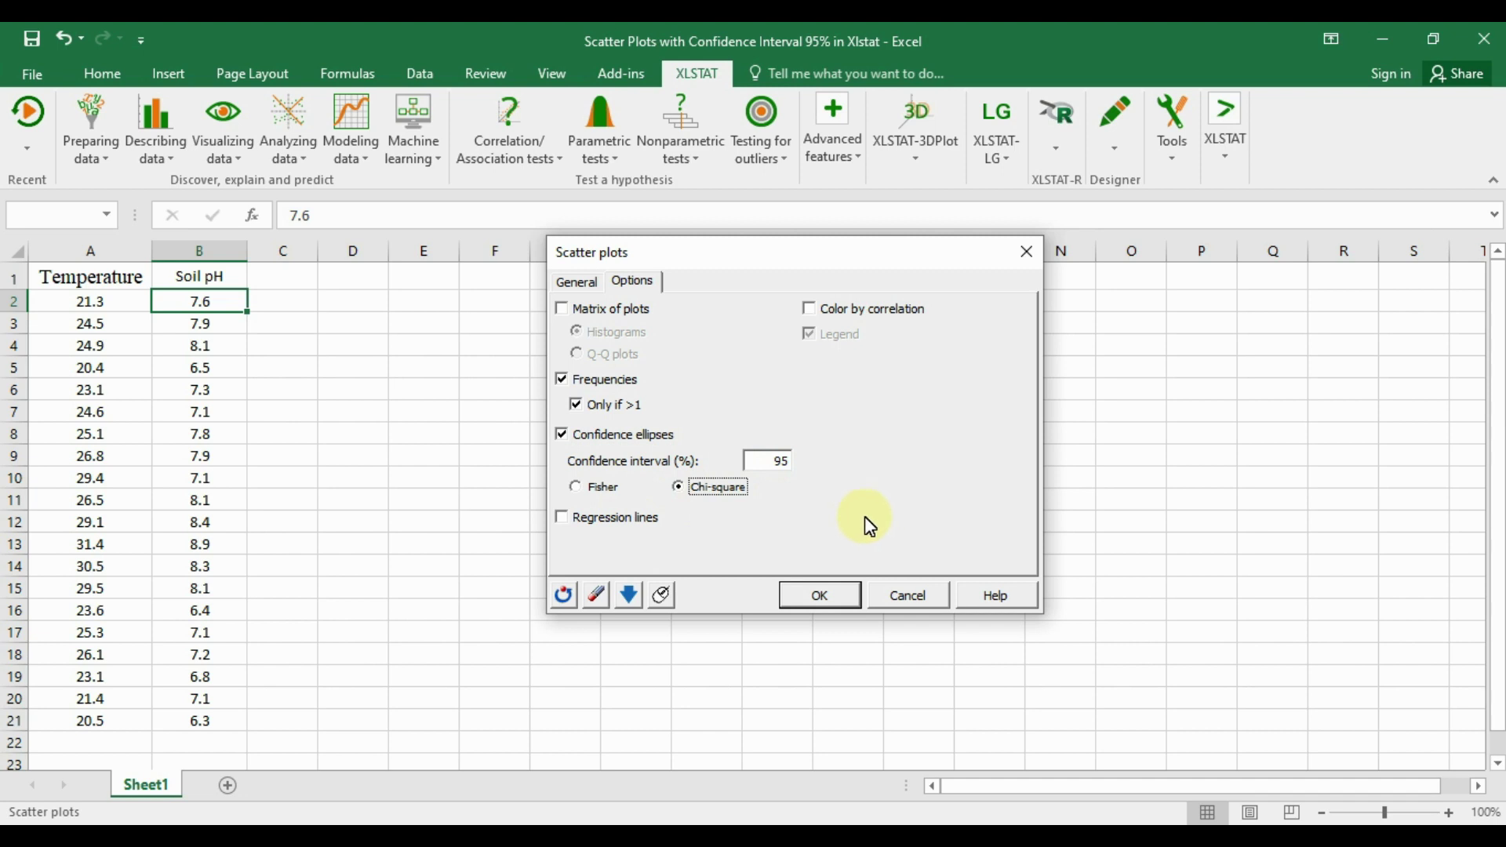
pyautogui.click(819, 594)
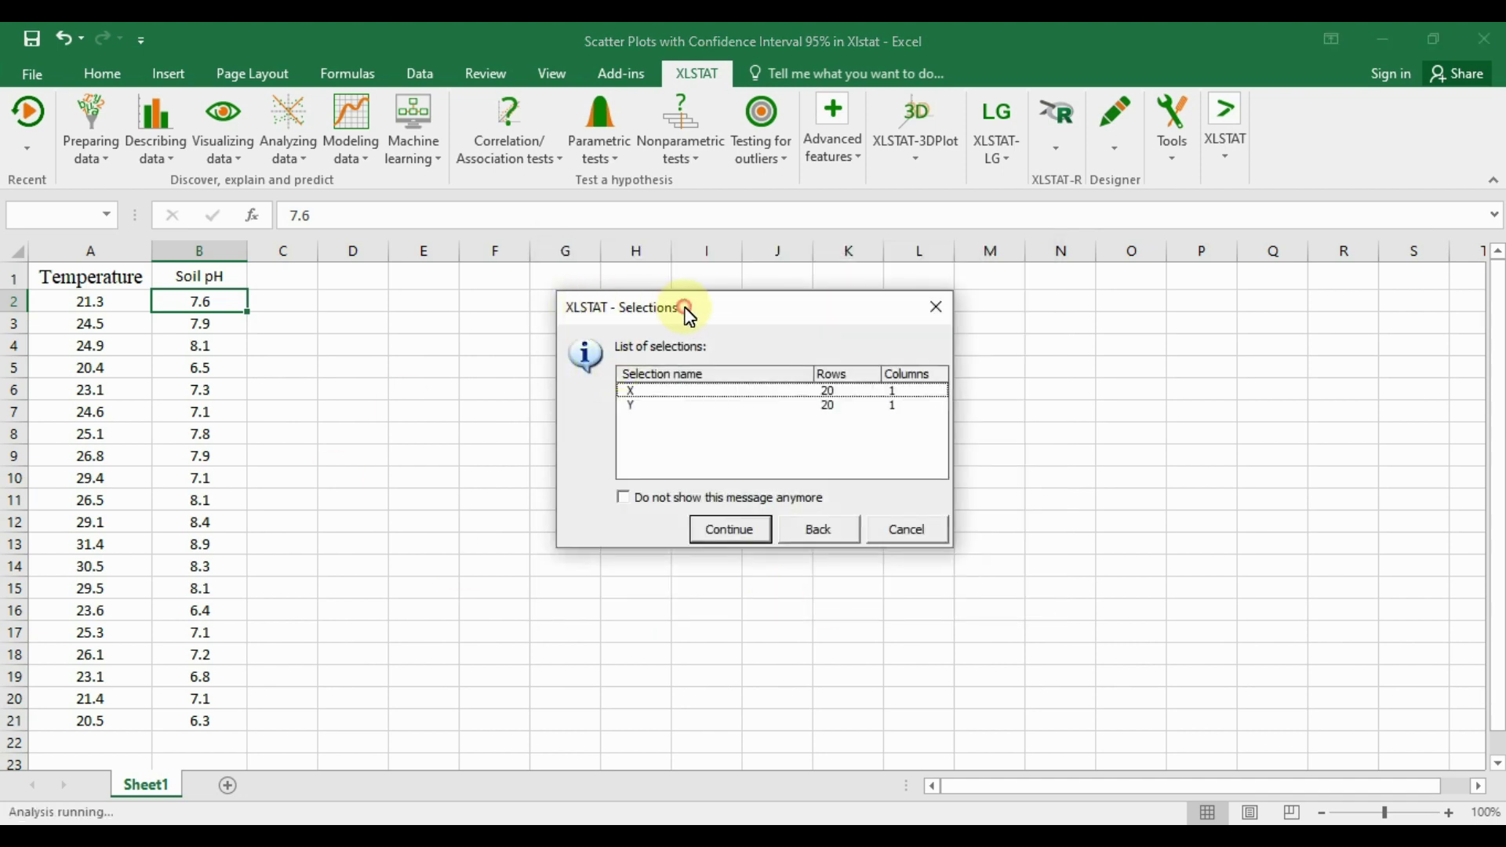
# Step: Move the Selections summary aside and continue to generate the SCA output sheet
pyautogui.moveTo(684, 311); pyautogui.dragTo(700, 301)
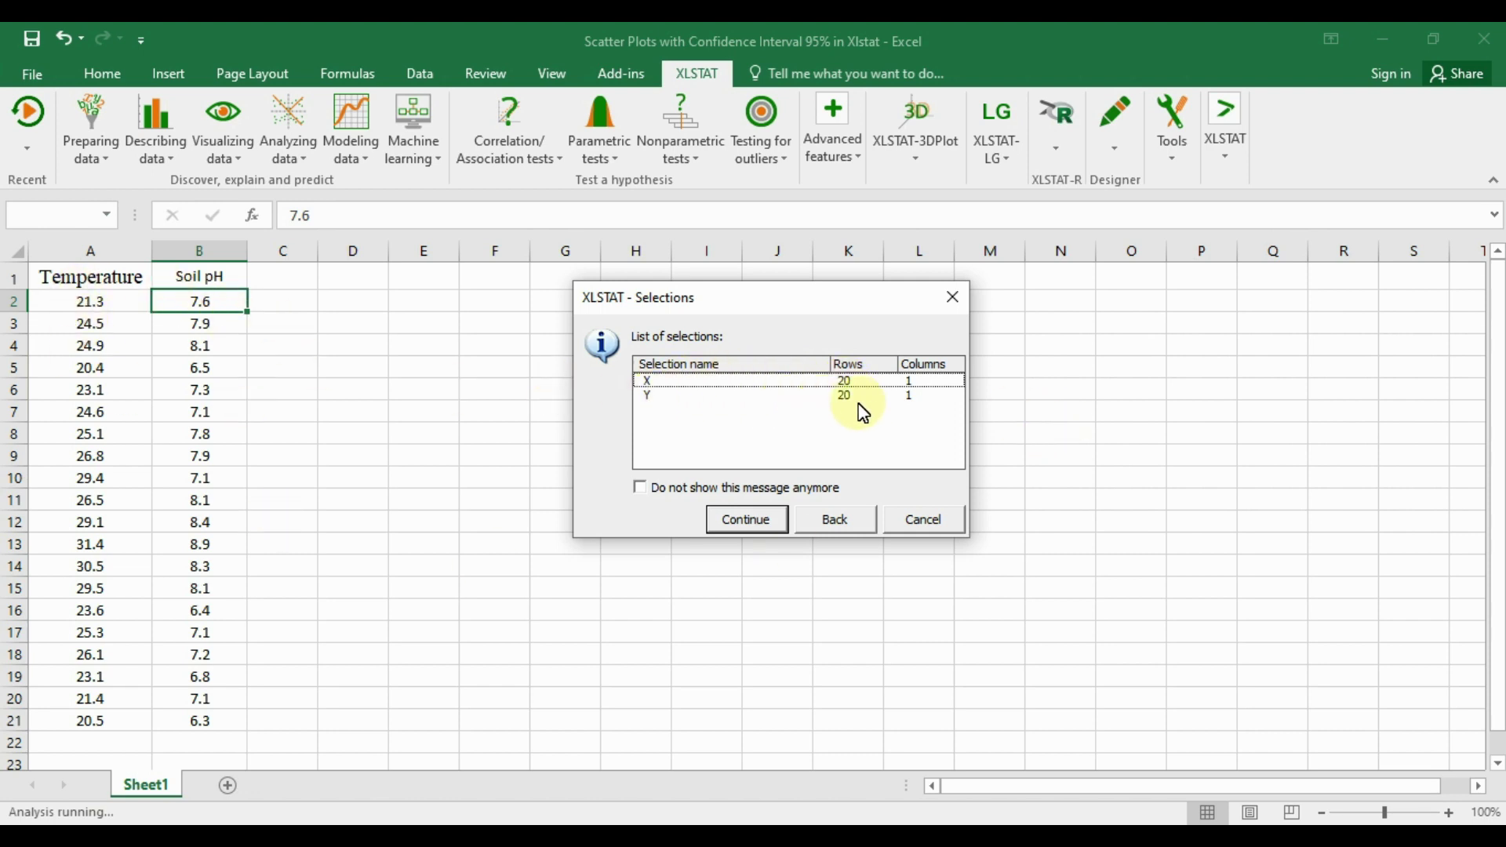
pyautogui.click(731, 520)
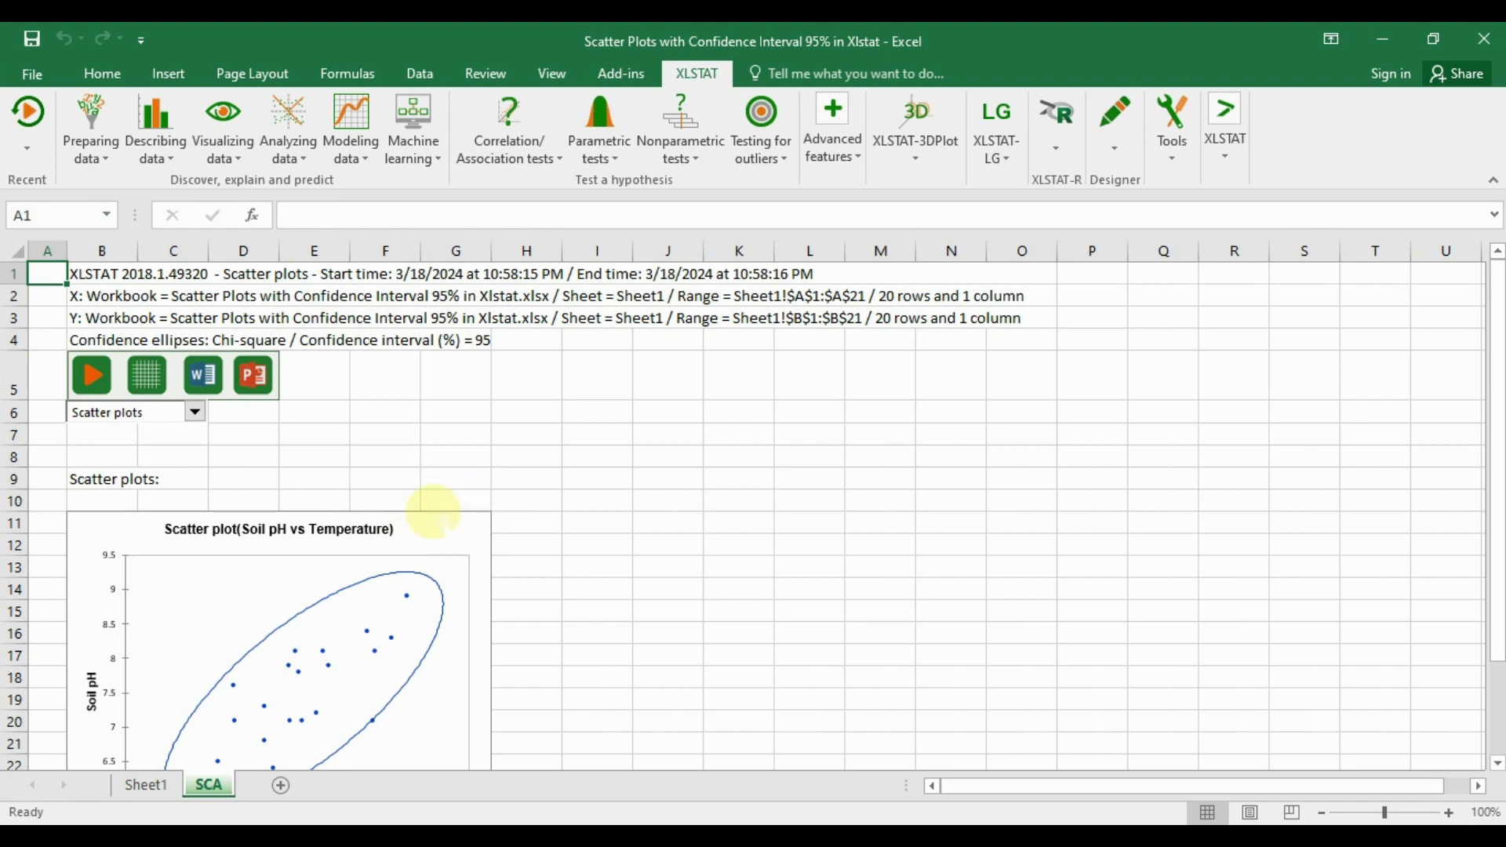
# Step: Place the chart beside the report text in columns F–K and enlarge it from its corner
pyautogui.moveTo(439, 522); pyautogui.dragTo(808, 353)
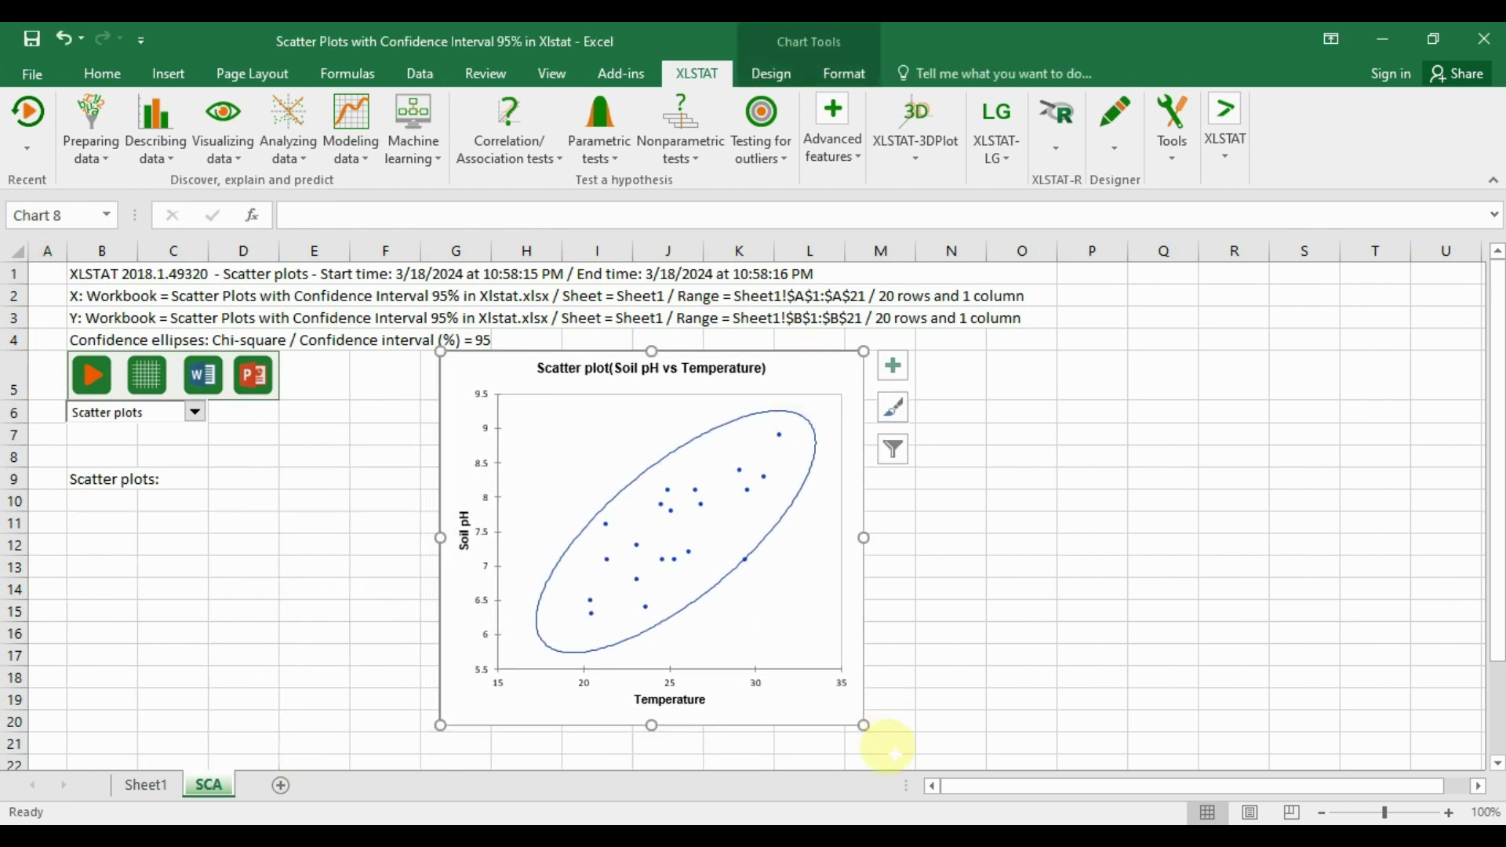
pyautogui.moveTo(866, 723); pyautogui.dragTo(951, 754)
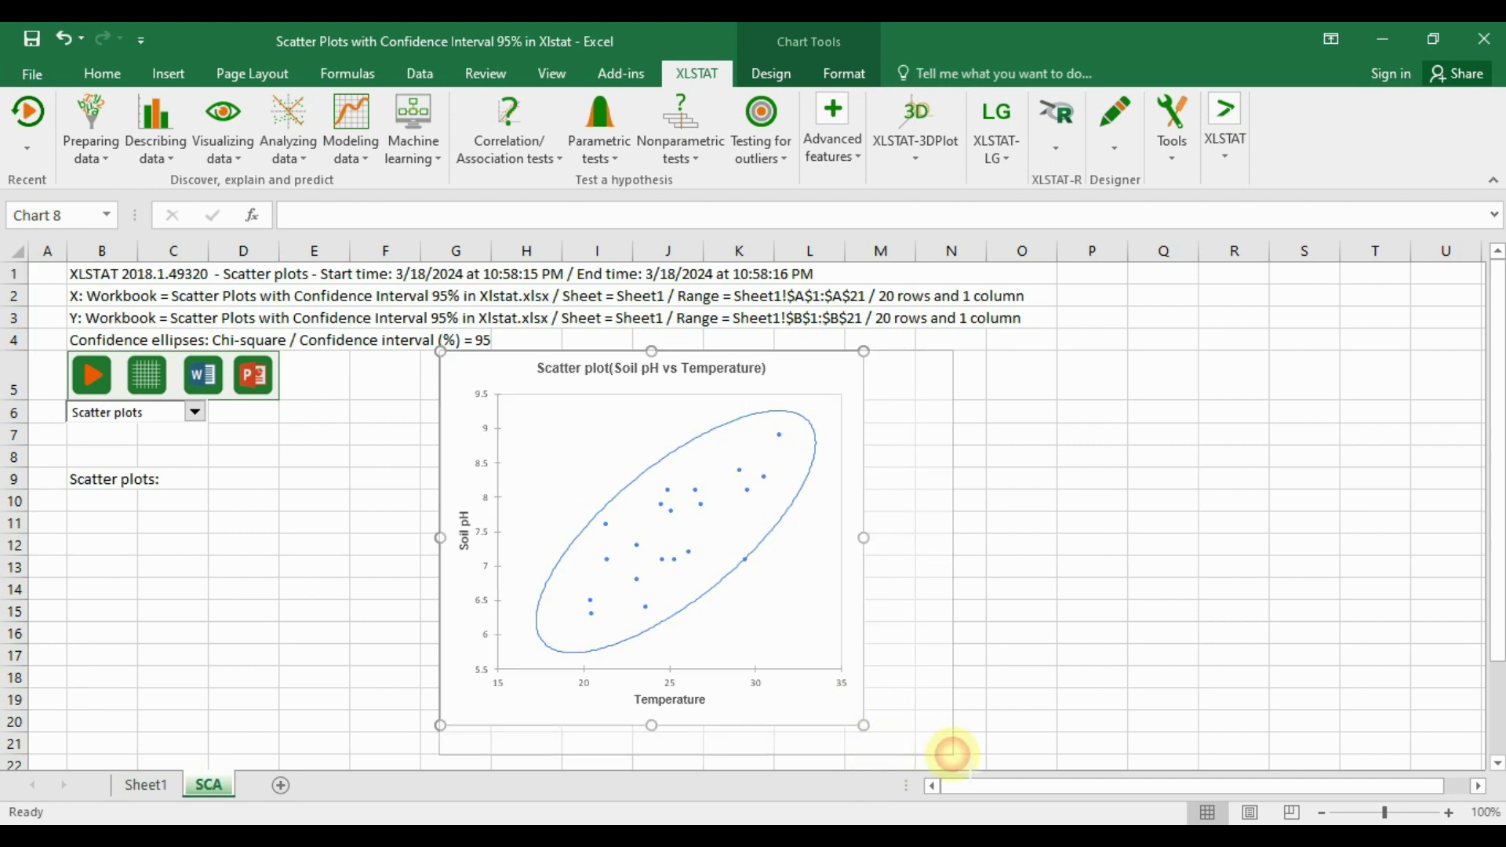
pyautogui.moveTo(951, 754)
pyautogui.mouseDown()
pyautogui.moveTo(964, 763)
pyautogui.moveTo(941, 741)
pyautogui.moveTo(965, 762)
pyautogui.mouseUp()
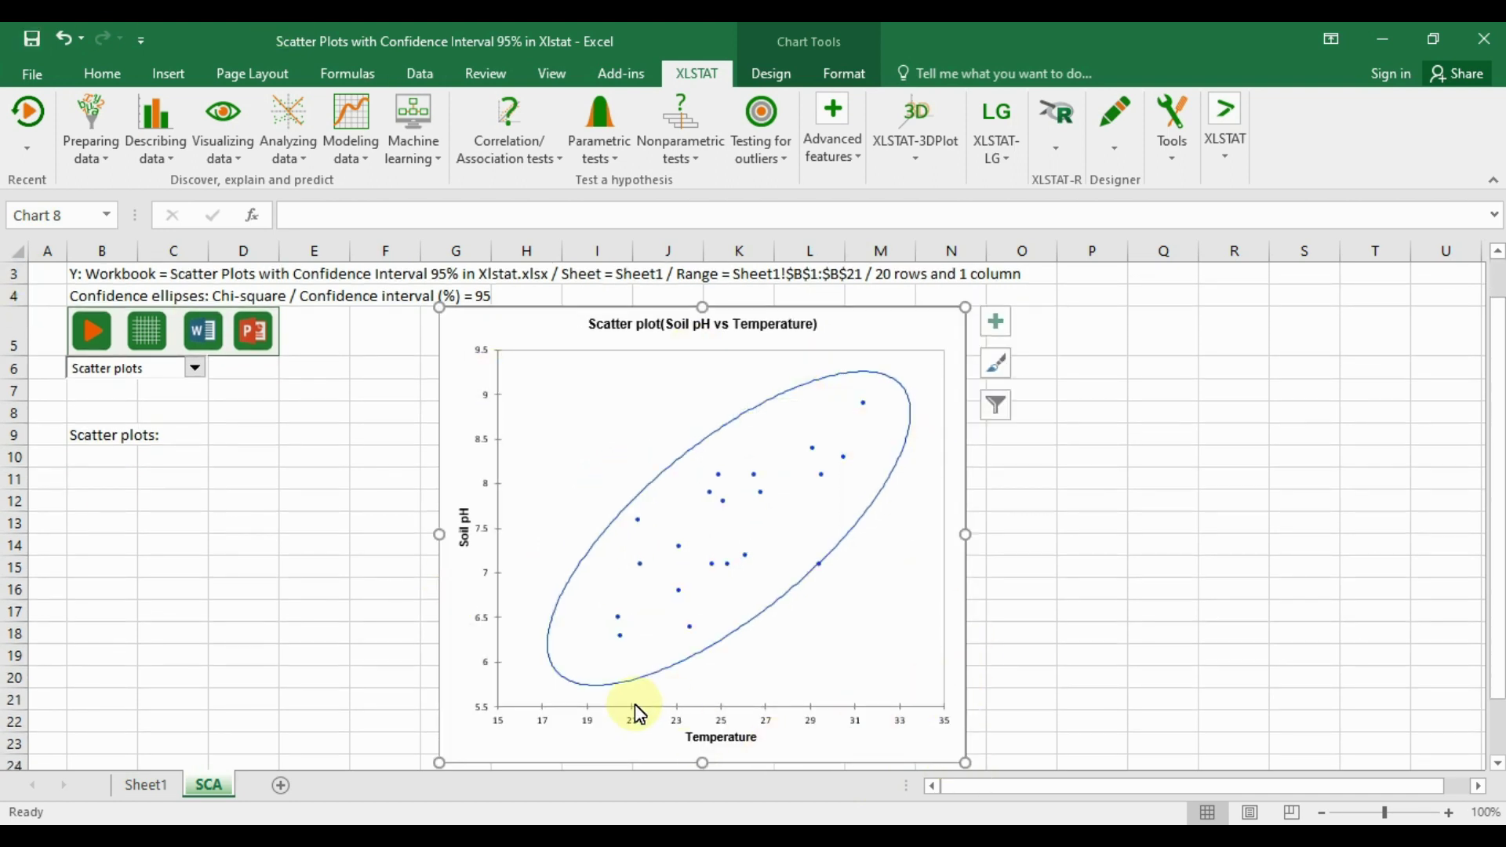
# Step: Set the Temperature axis tick labels to Times New Roman, size 12
pyautogui.click(591, 722)
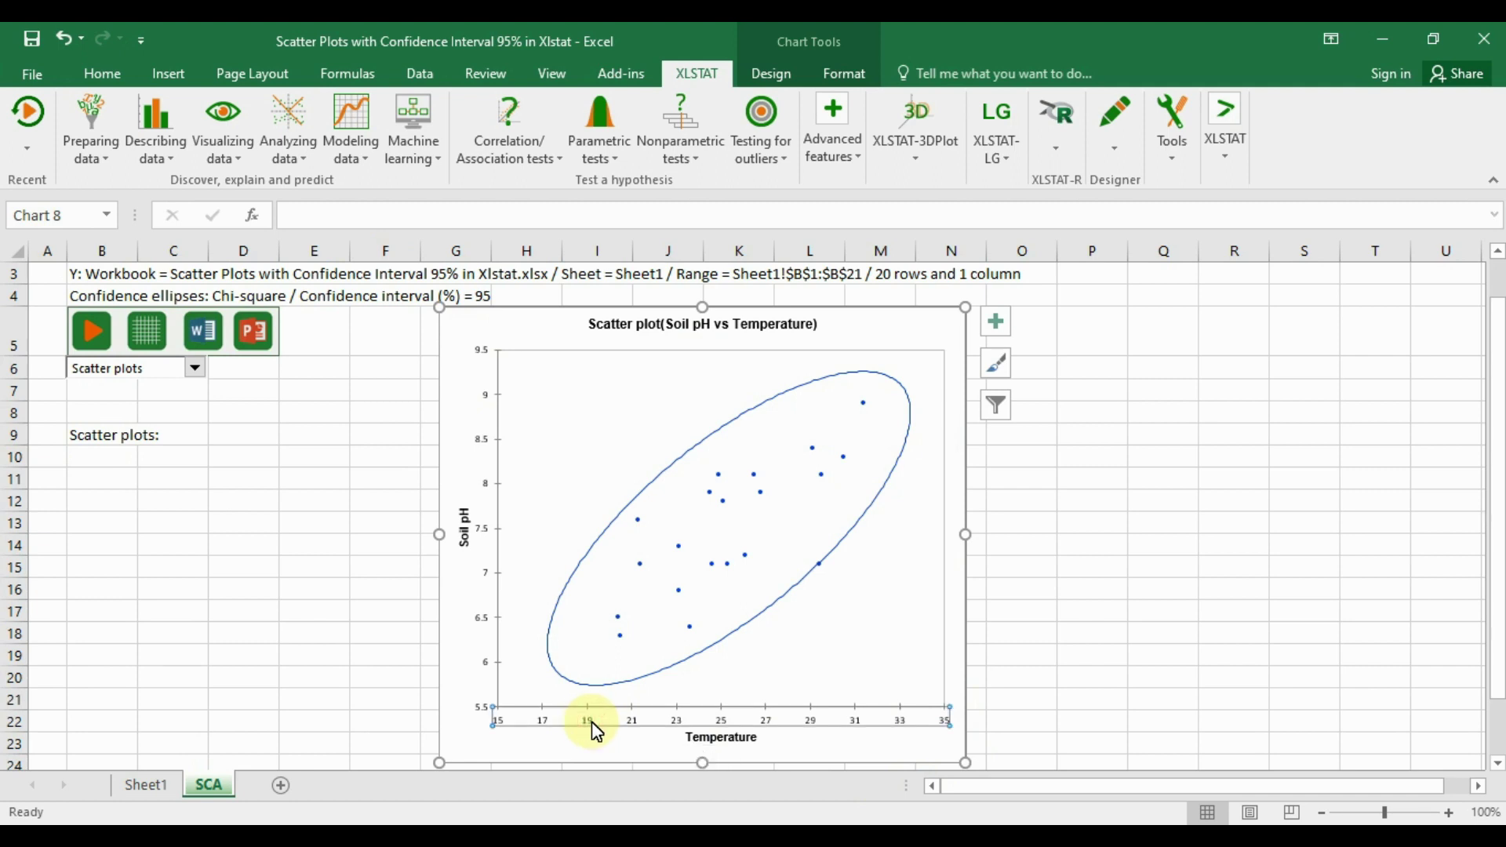
pyautogui.click(104, 72)
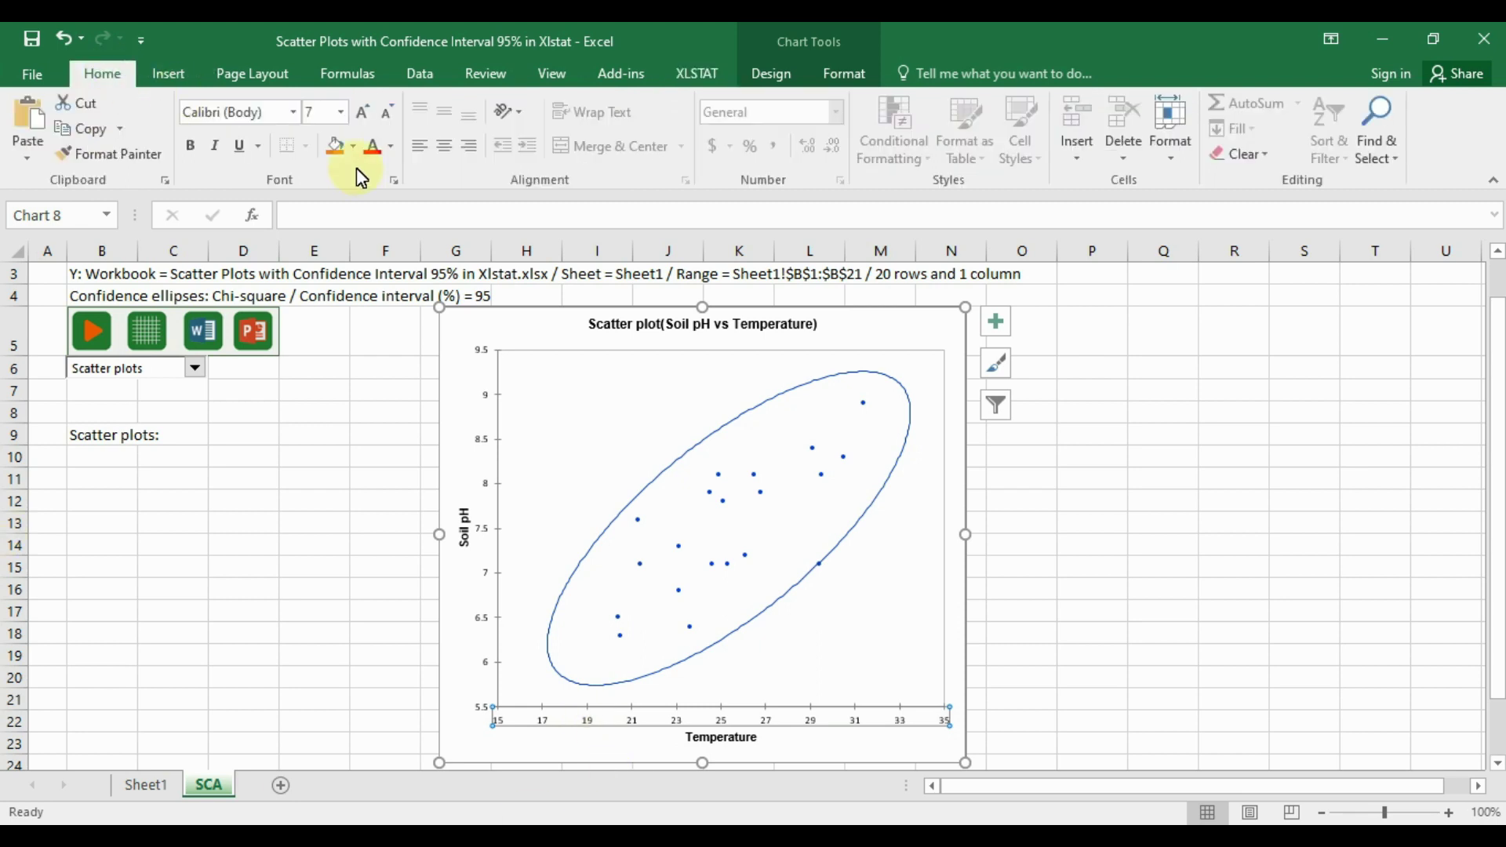
pyautogui.click(294, 111)
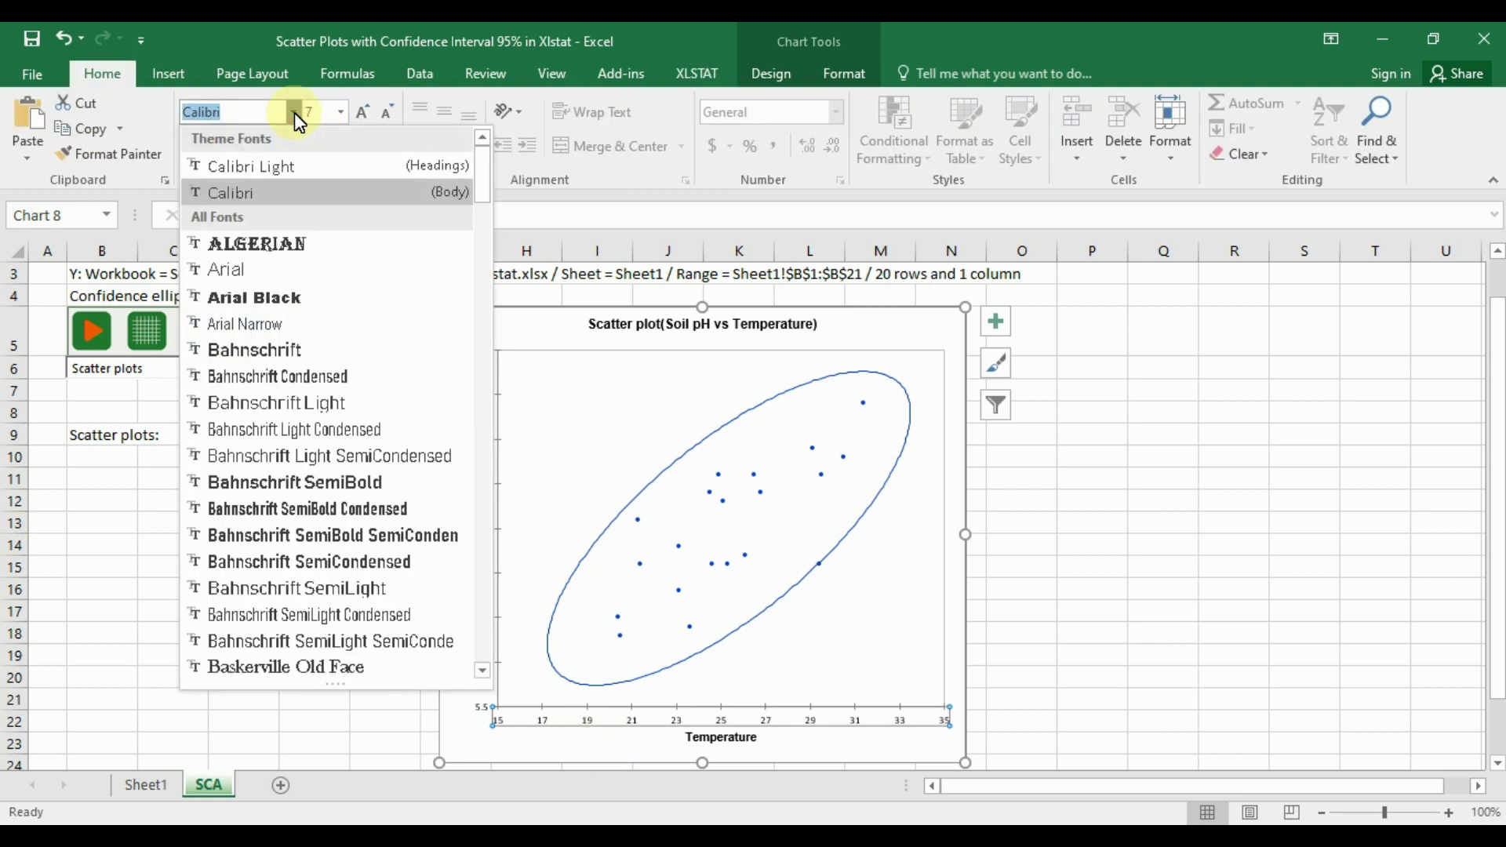
pyautogui.write('Times New Roma')
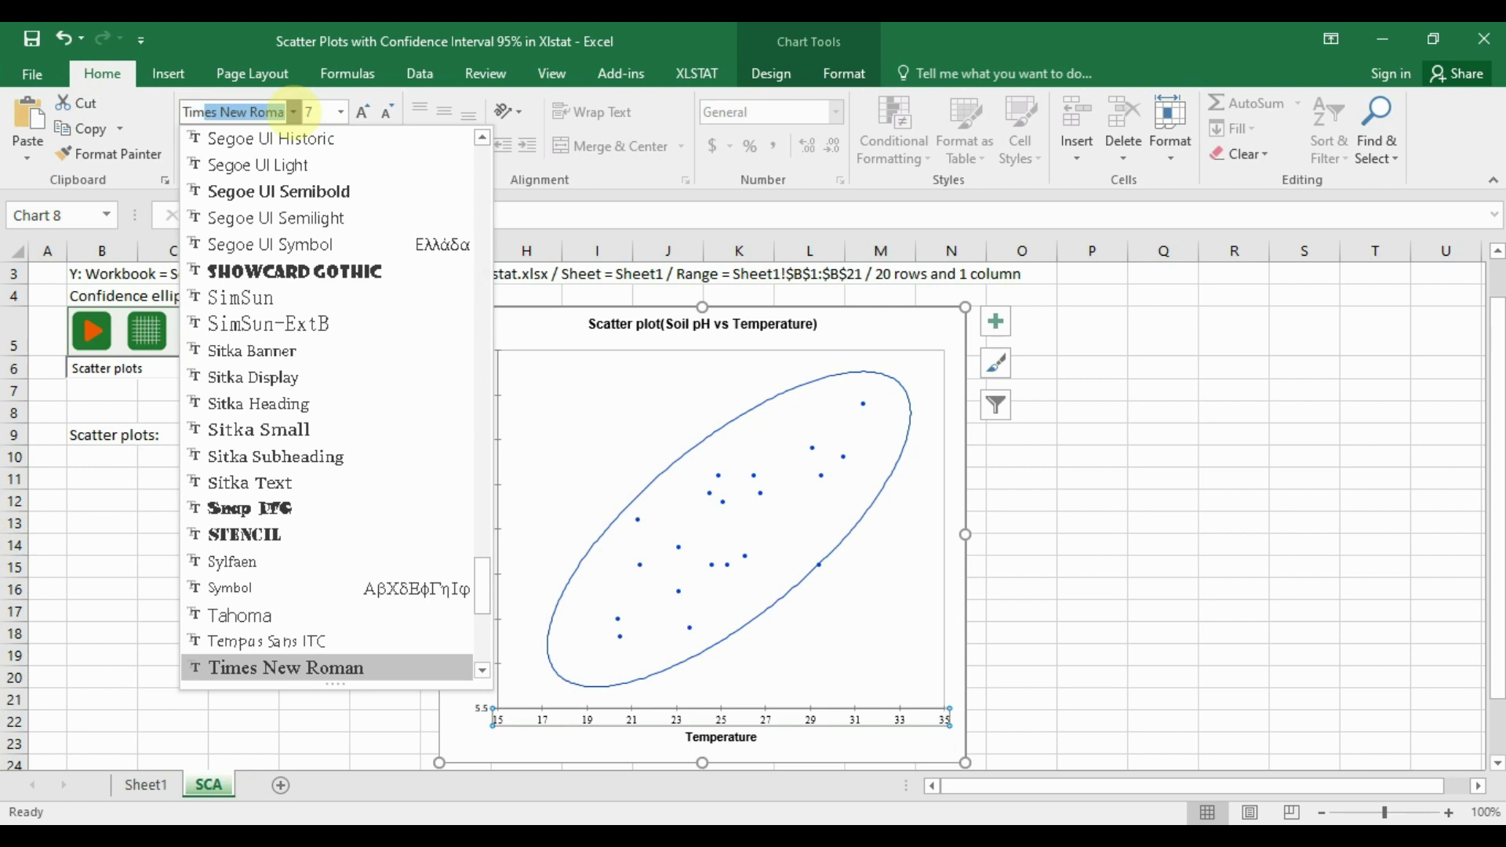
pyautogui.click(287, 669)
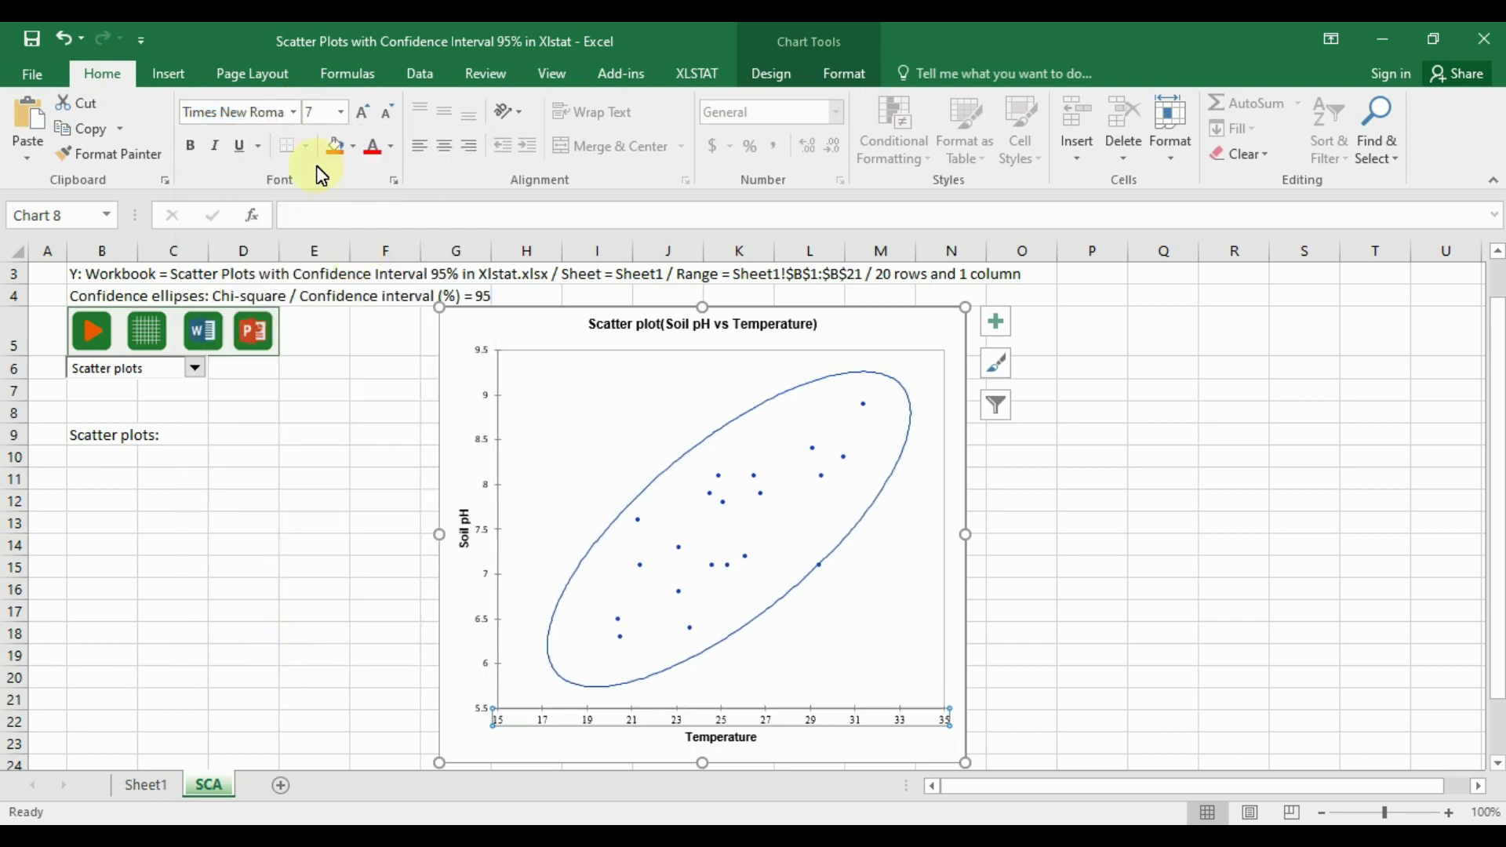
pyautogui.click(341, 112)
pyautogui.click(322, 241)
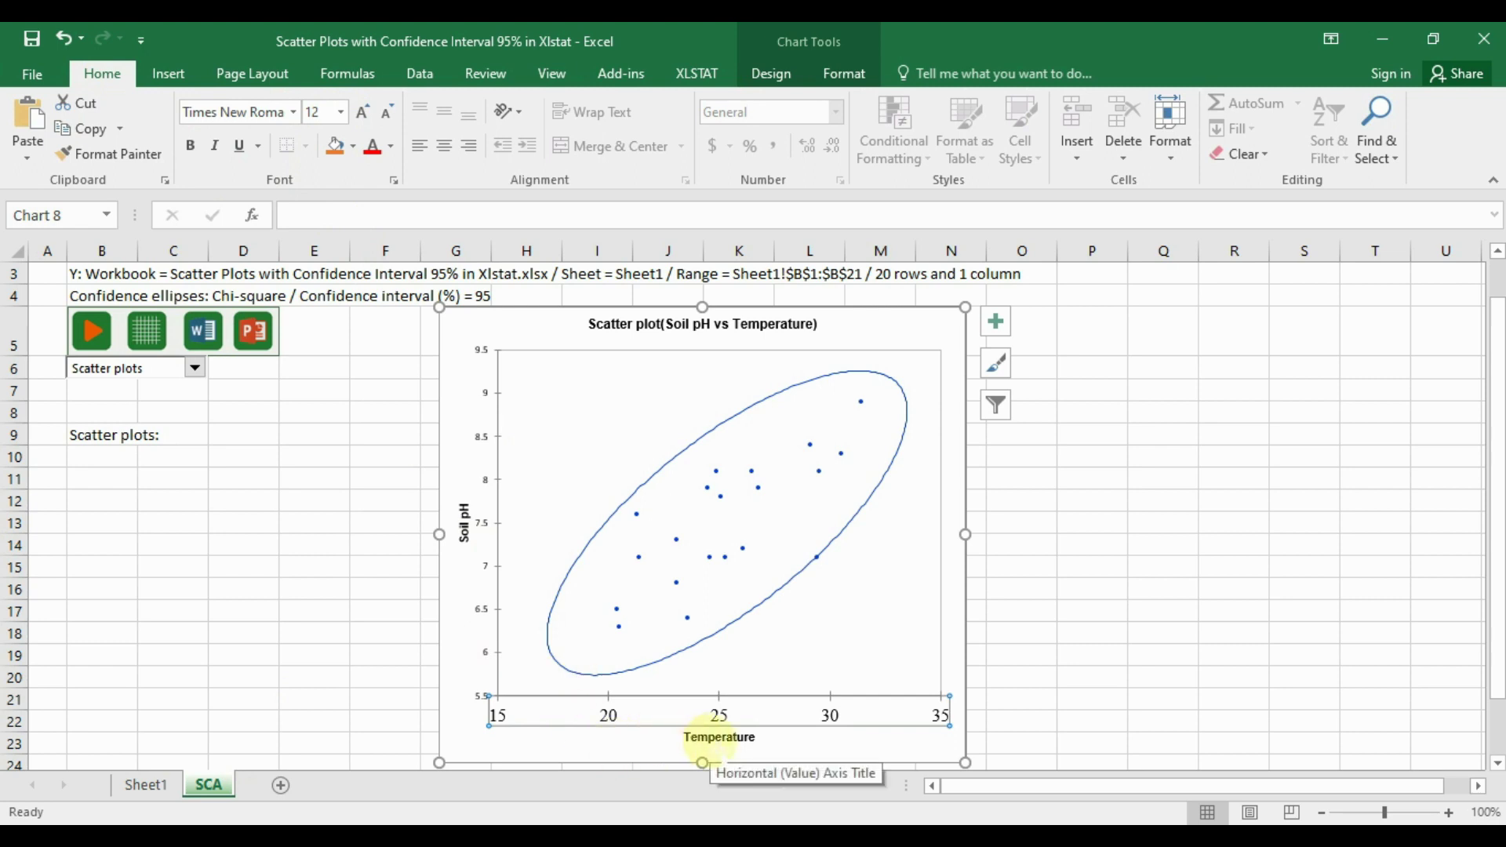
# Step: Set the Temperature axis title to Times New Roman, size 12
pyautogui.click(715, 738)
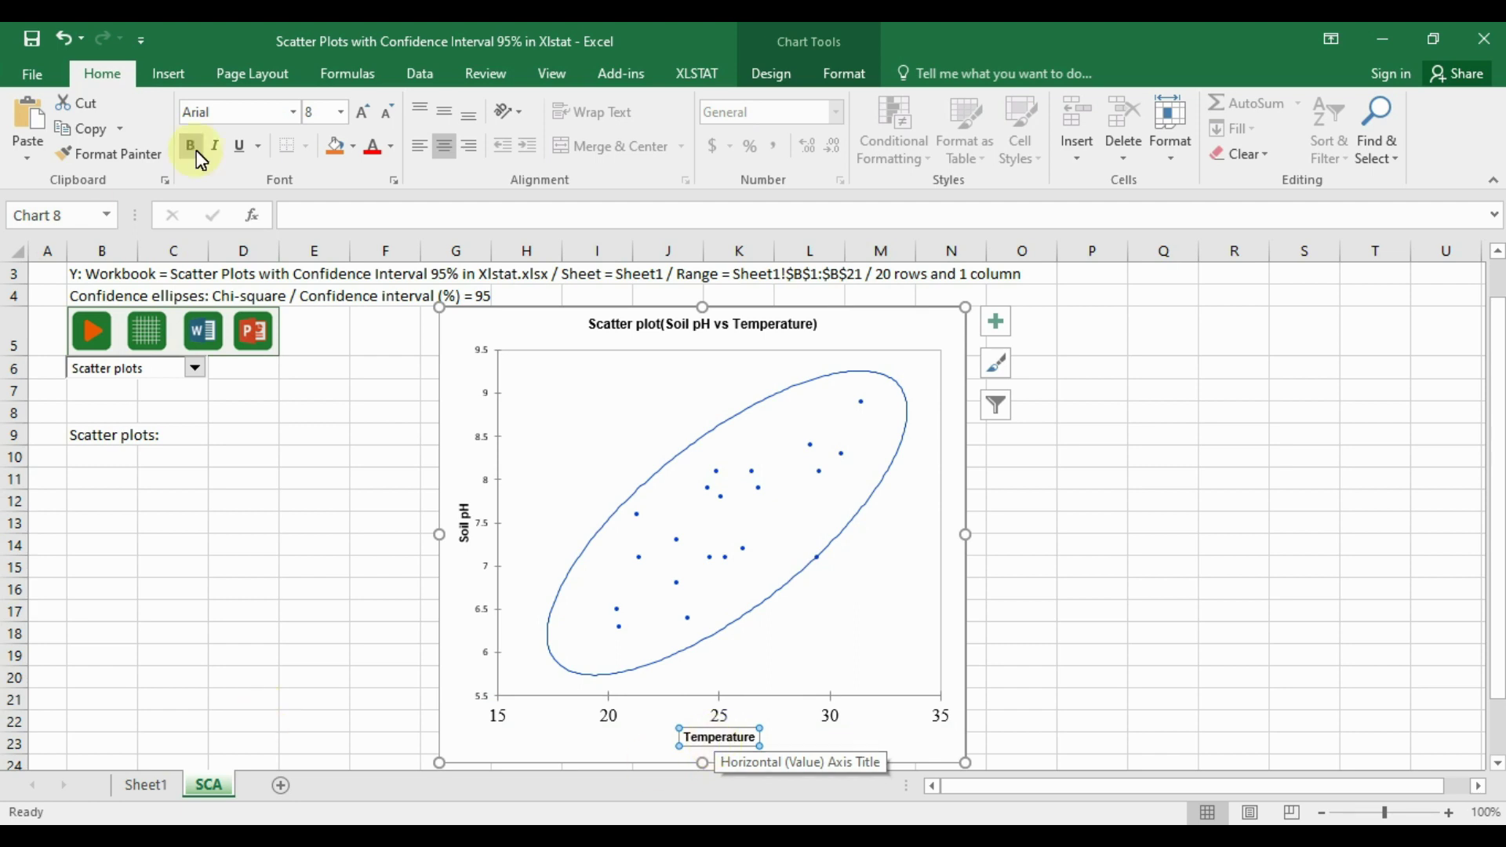
pyautogui.click(293, 109)
pyautogui.click(317, 244)
pyautogui.click(342, 112)
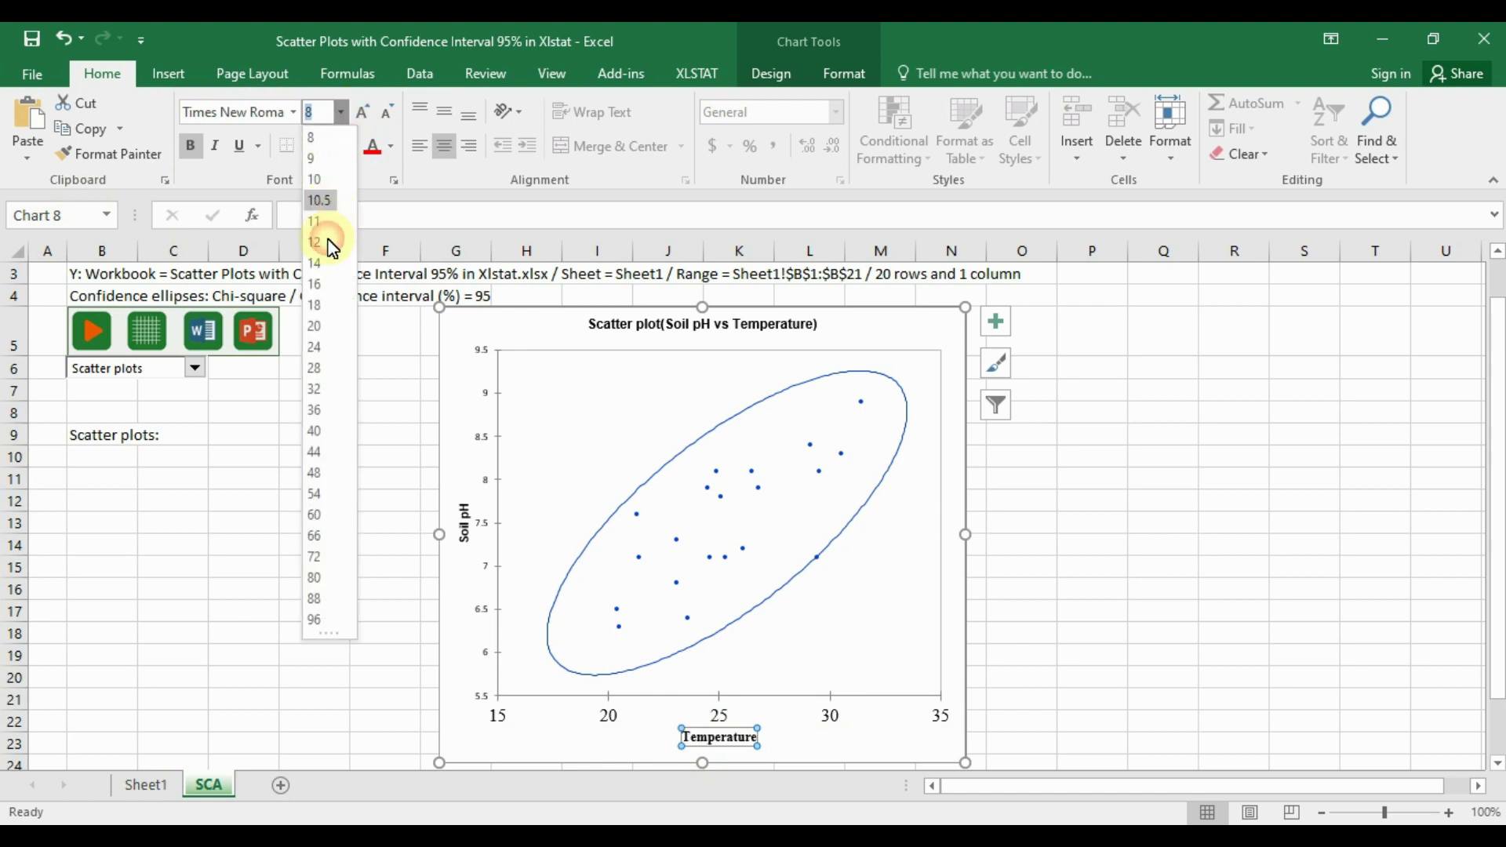
pyautogui.click(322, 245)
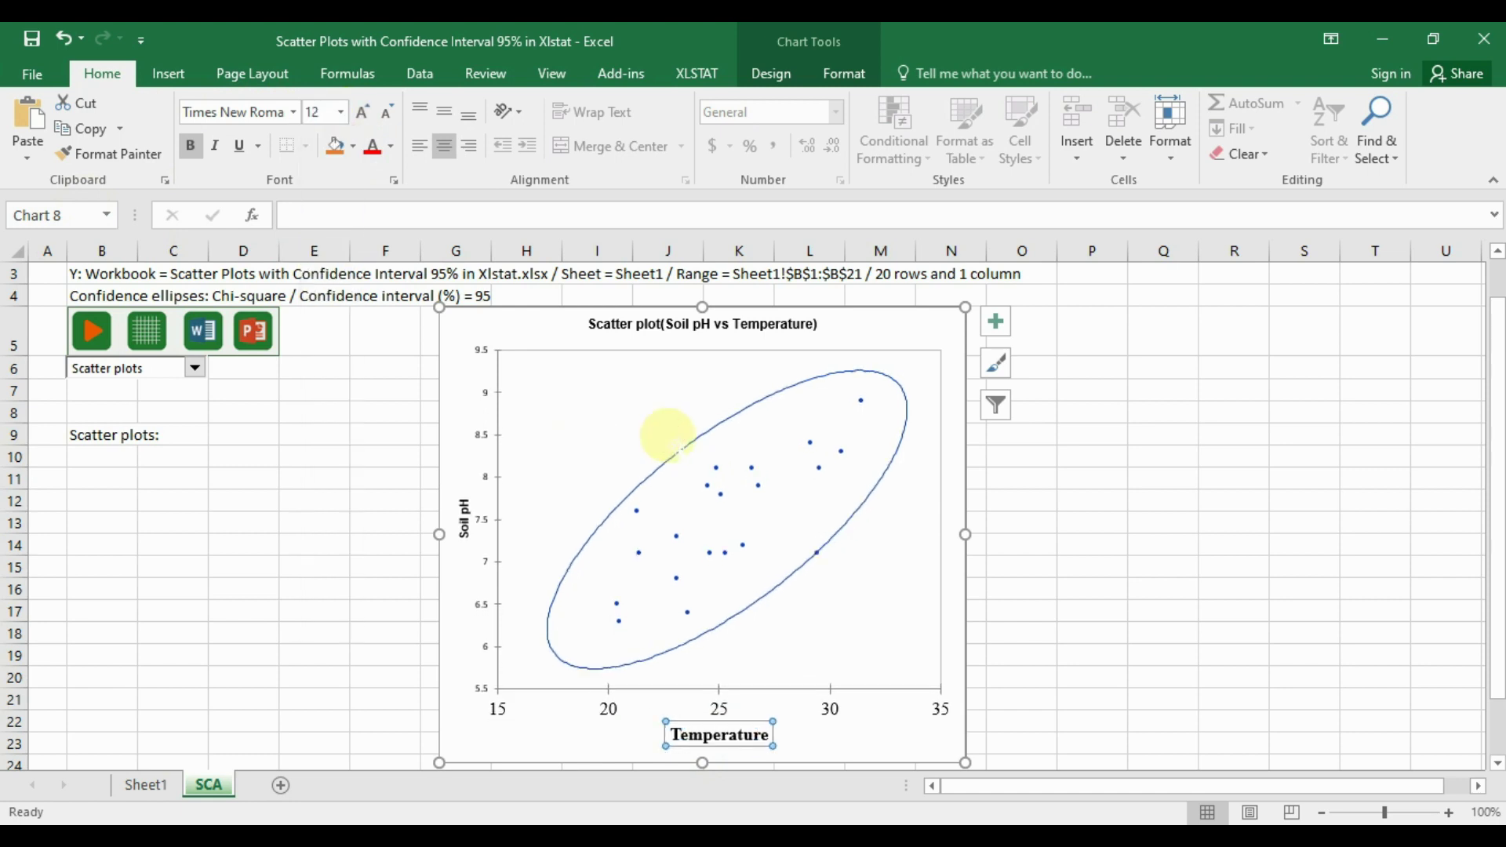
# Step: Set the Soil pH axis tick labels to Times New Roman, size 12
pyautogui.click(486, 580)
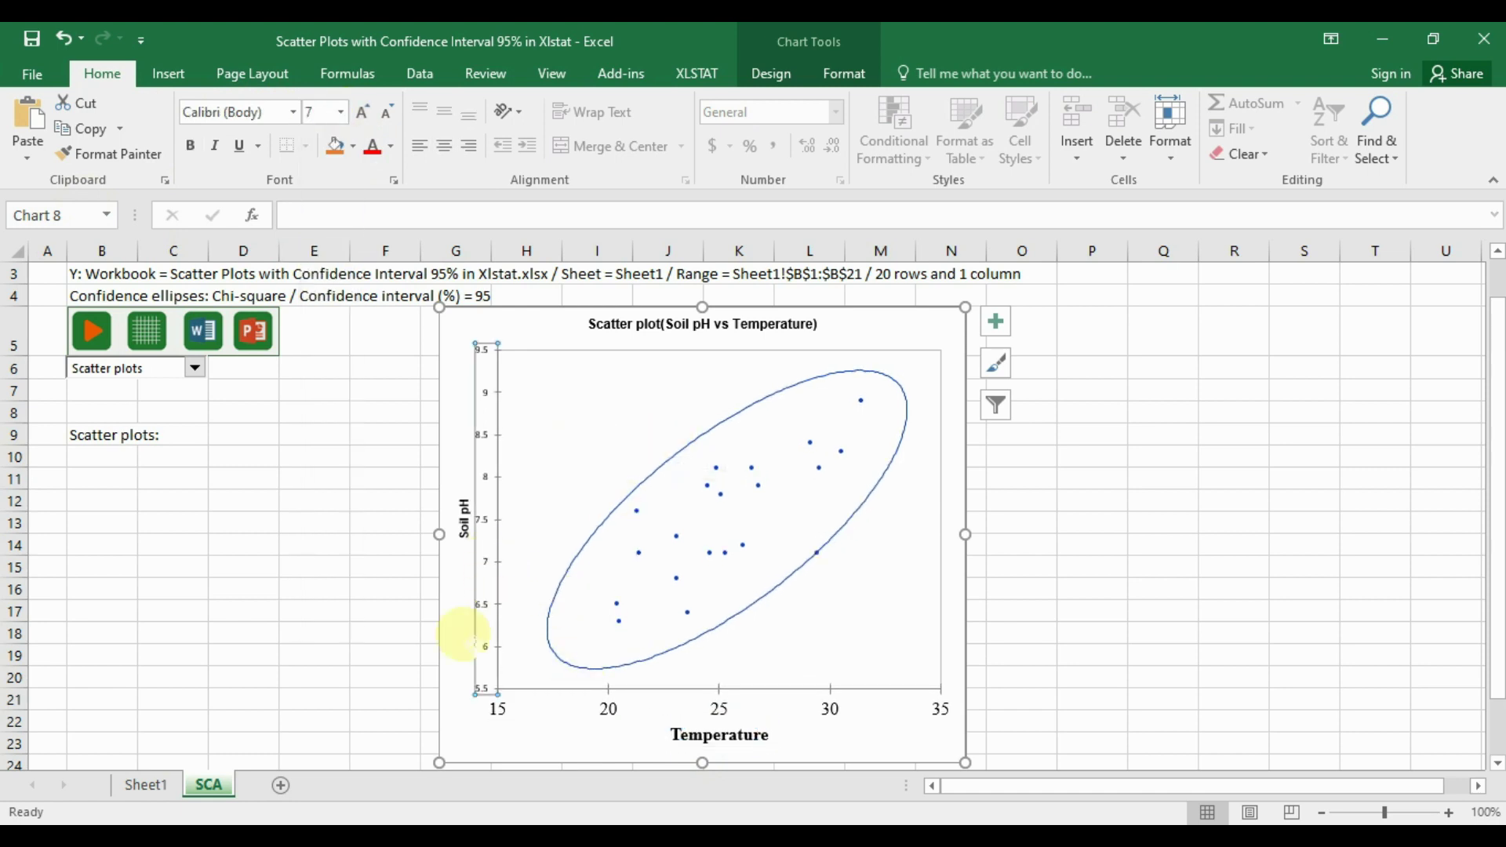
pyautogui.click(292, 112)
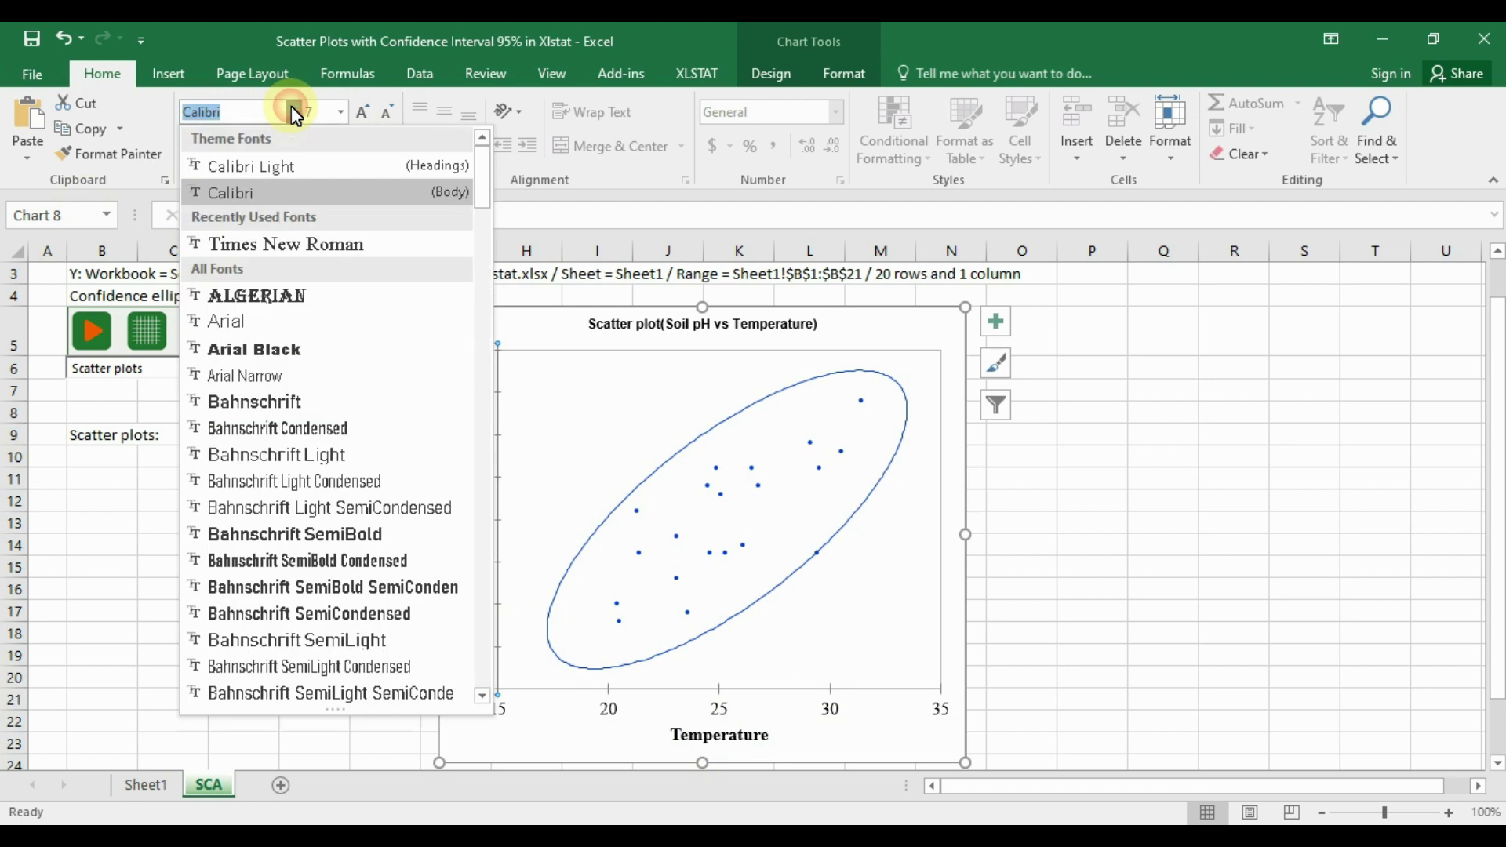
pyautogui.click(289, 236)
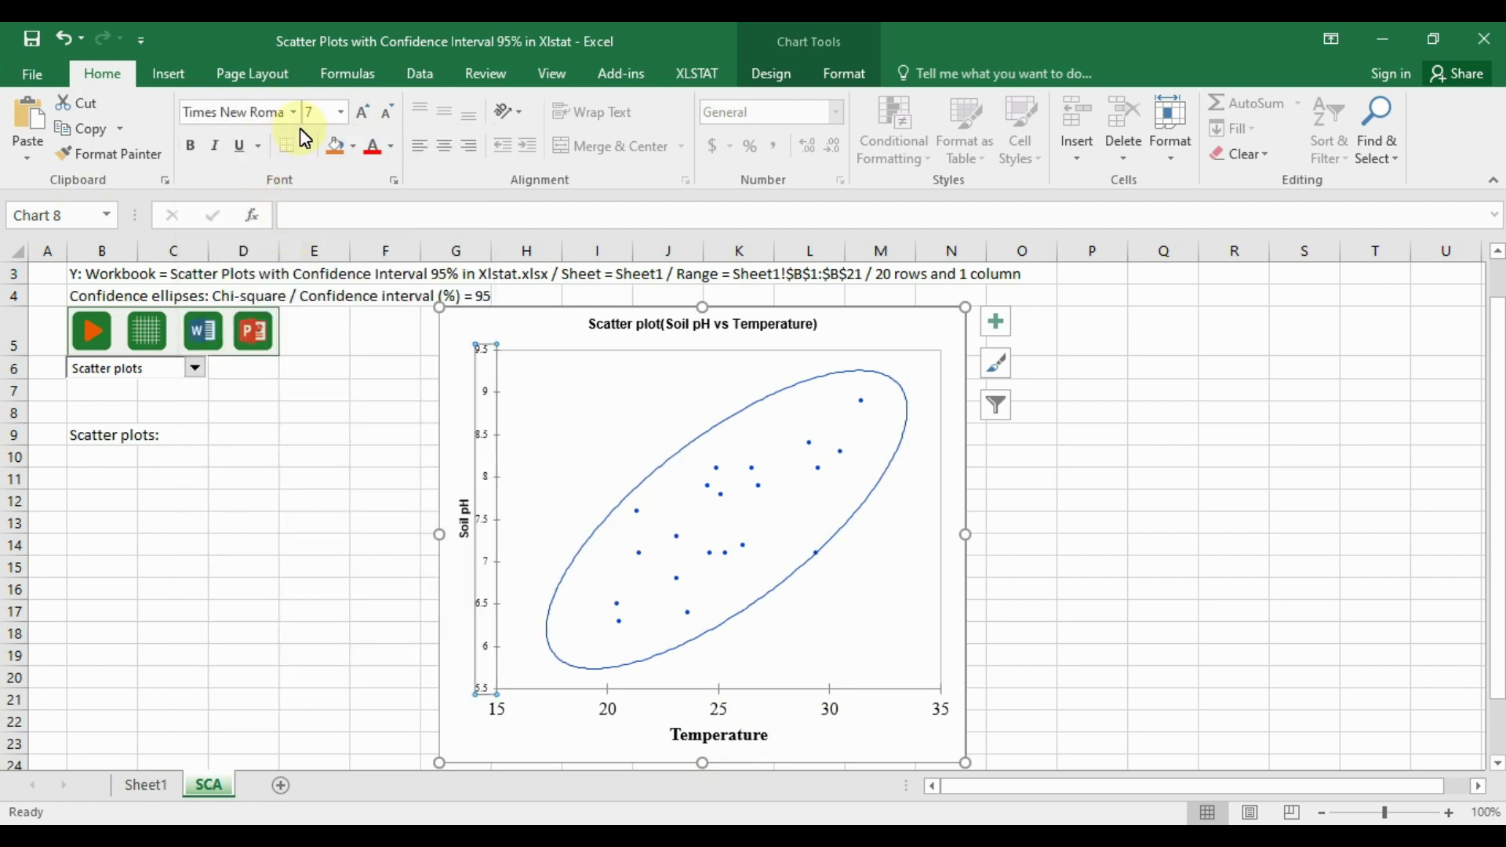
pyautogui.click(335, 110)
pyautogui.click(326, 243)
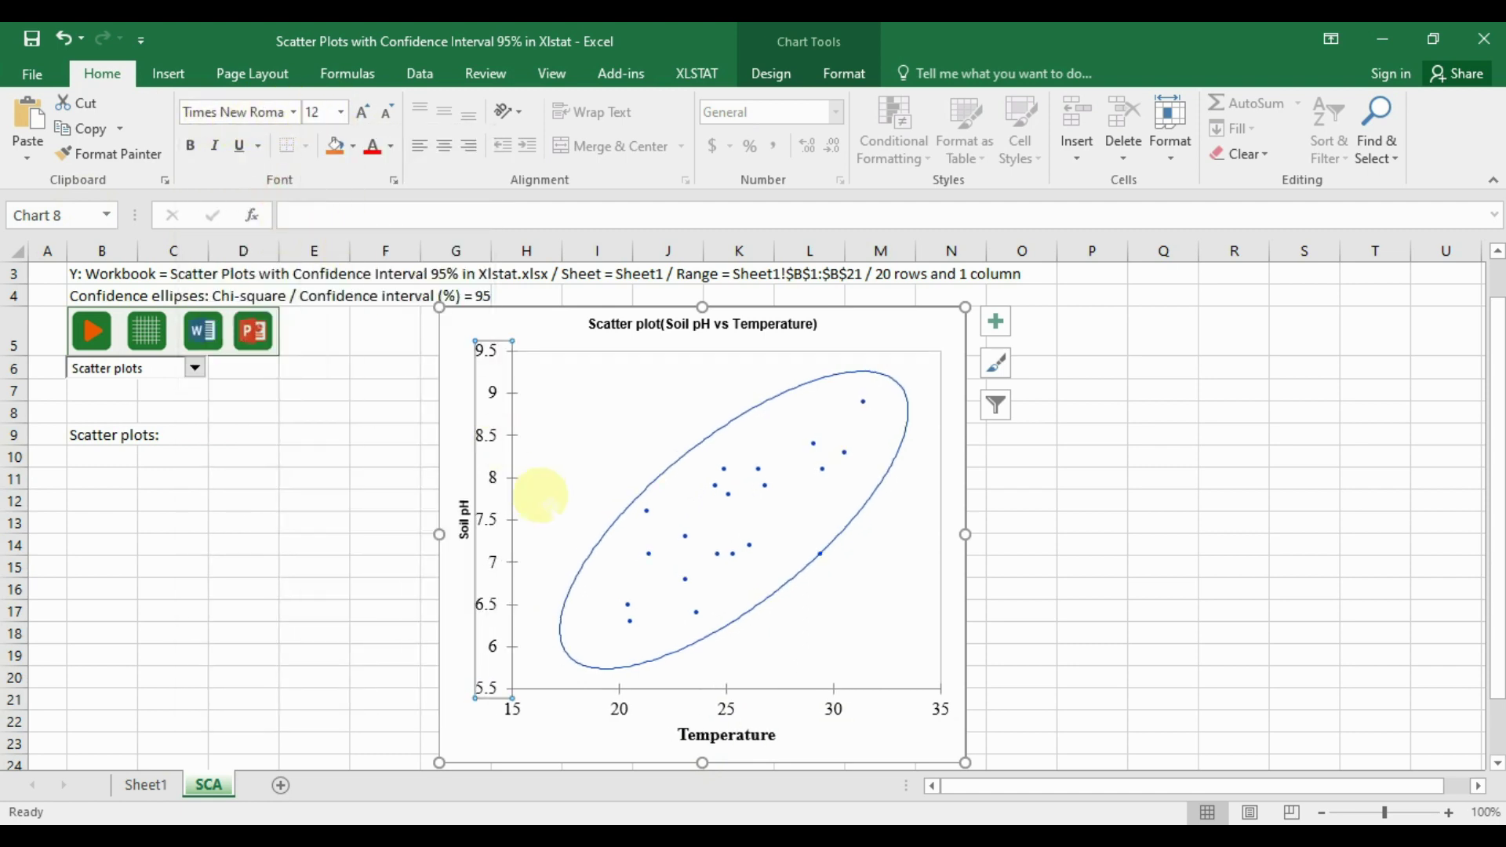
# Step: Set the Soil pH axis title to Times New Roman, size 12
pyautogui.click(463, 534)
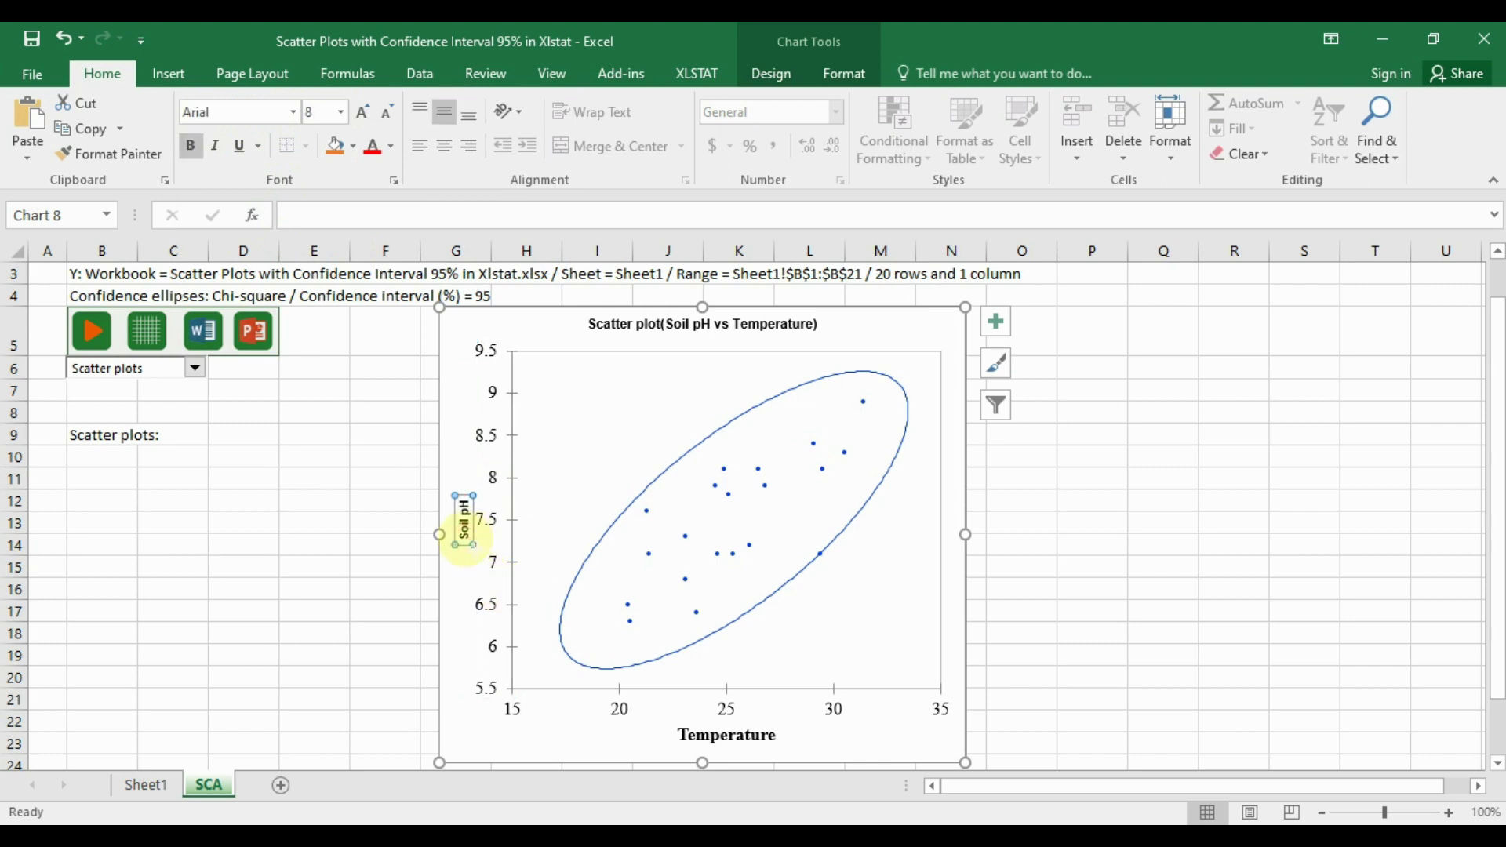
pyautogui.click(296, 112)
pyautogui.click(283, 241)
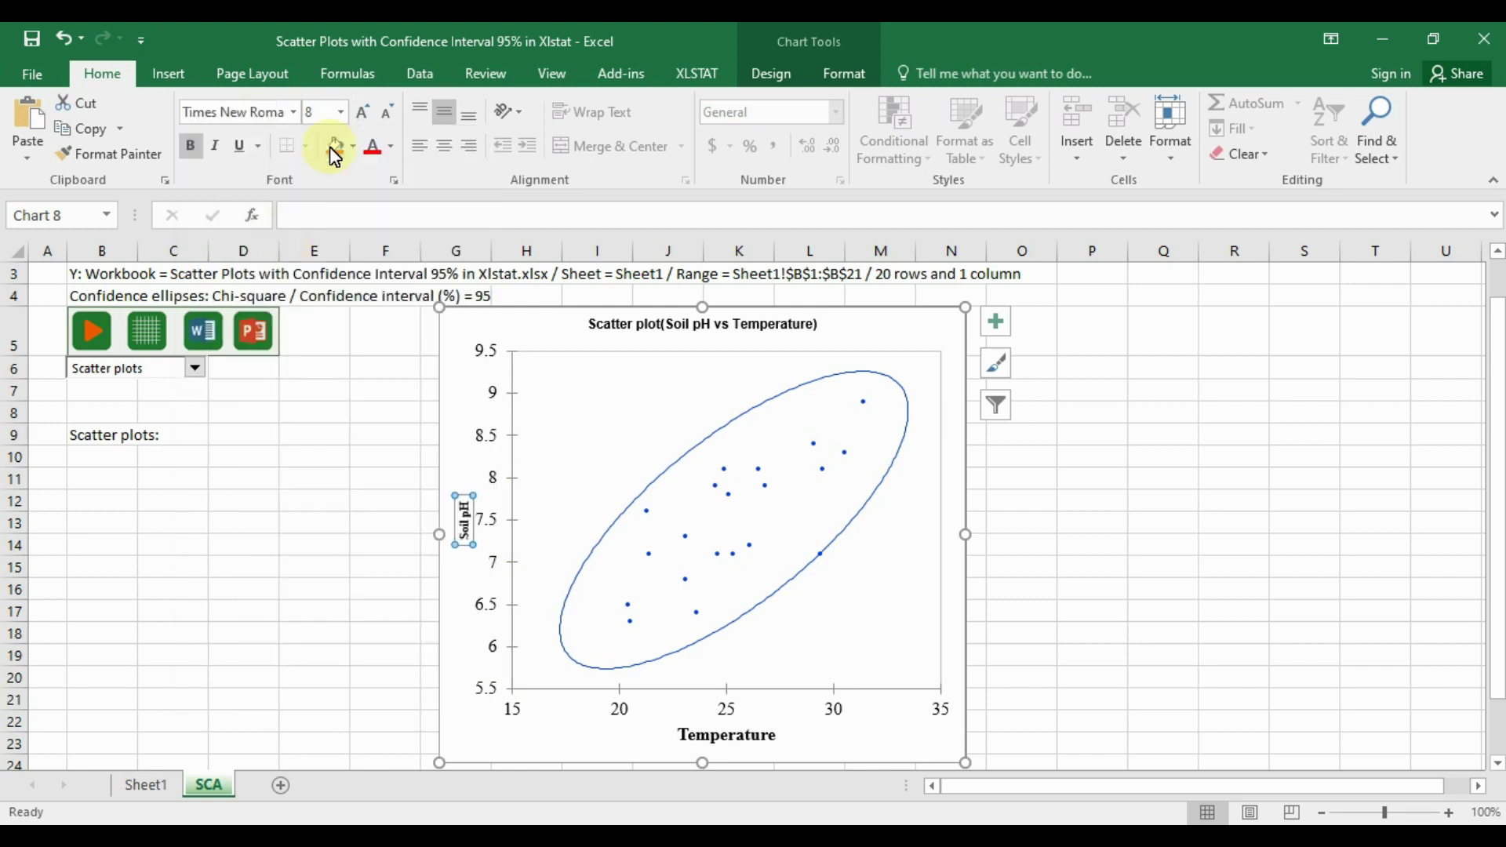
pyautogui.click(342, 118)
pyautogui.click(322, 243)
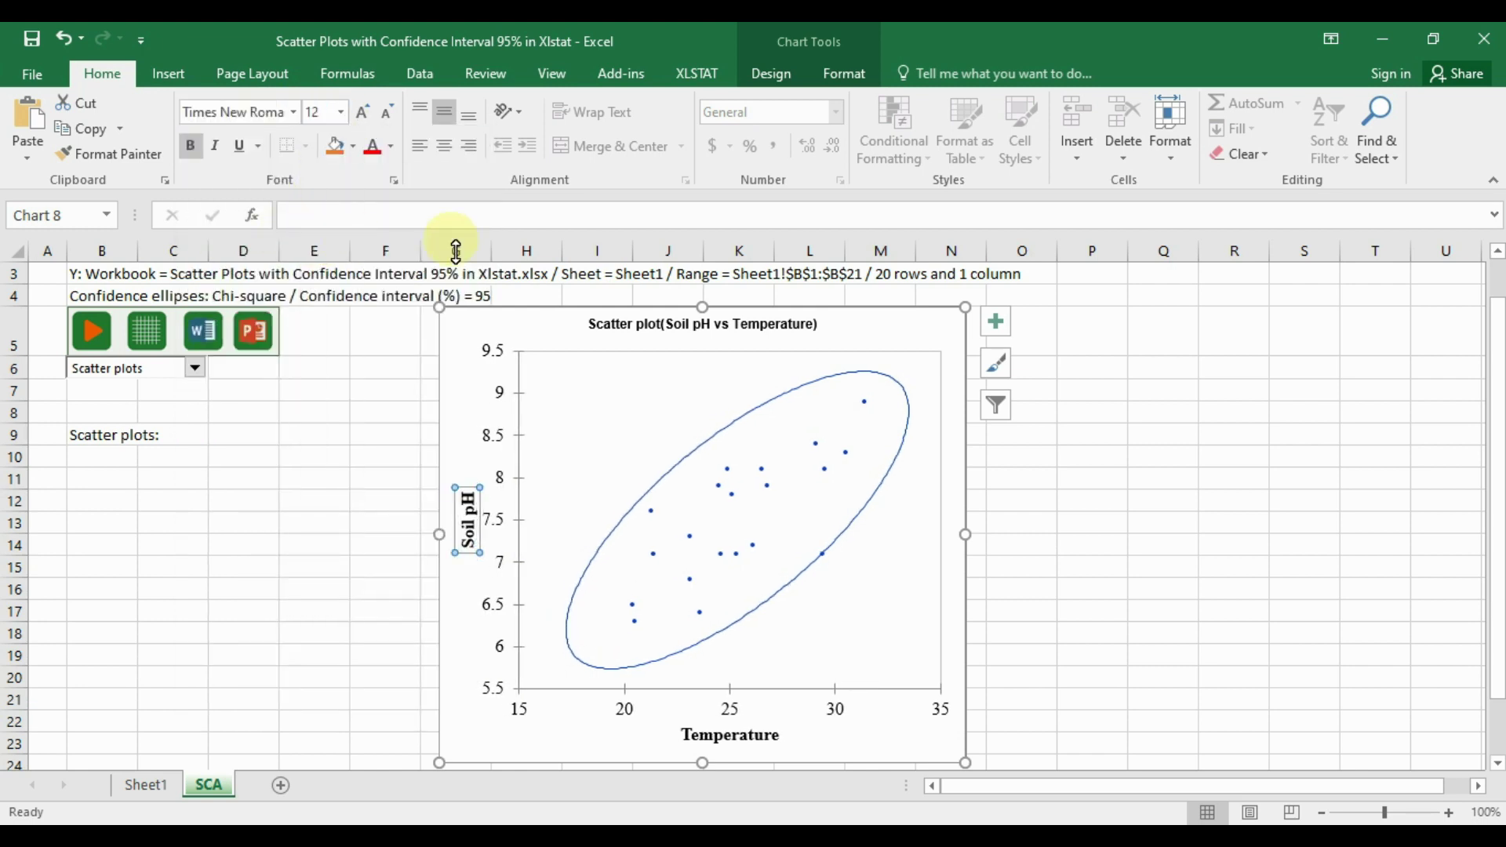
pyautogui.click(637, 328)
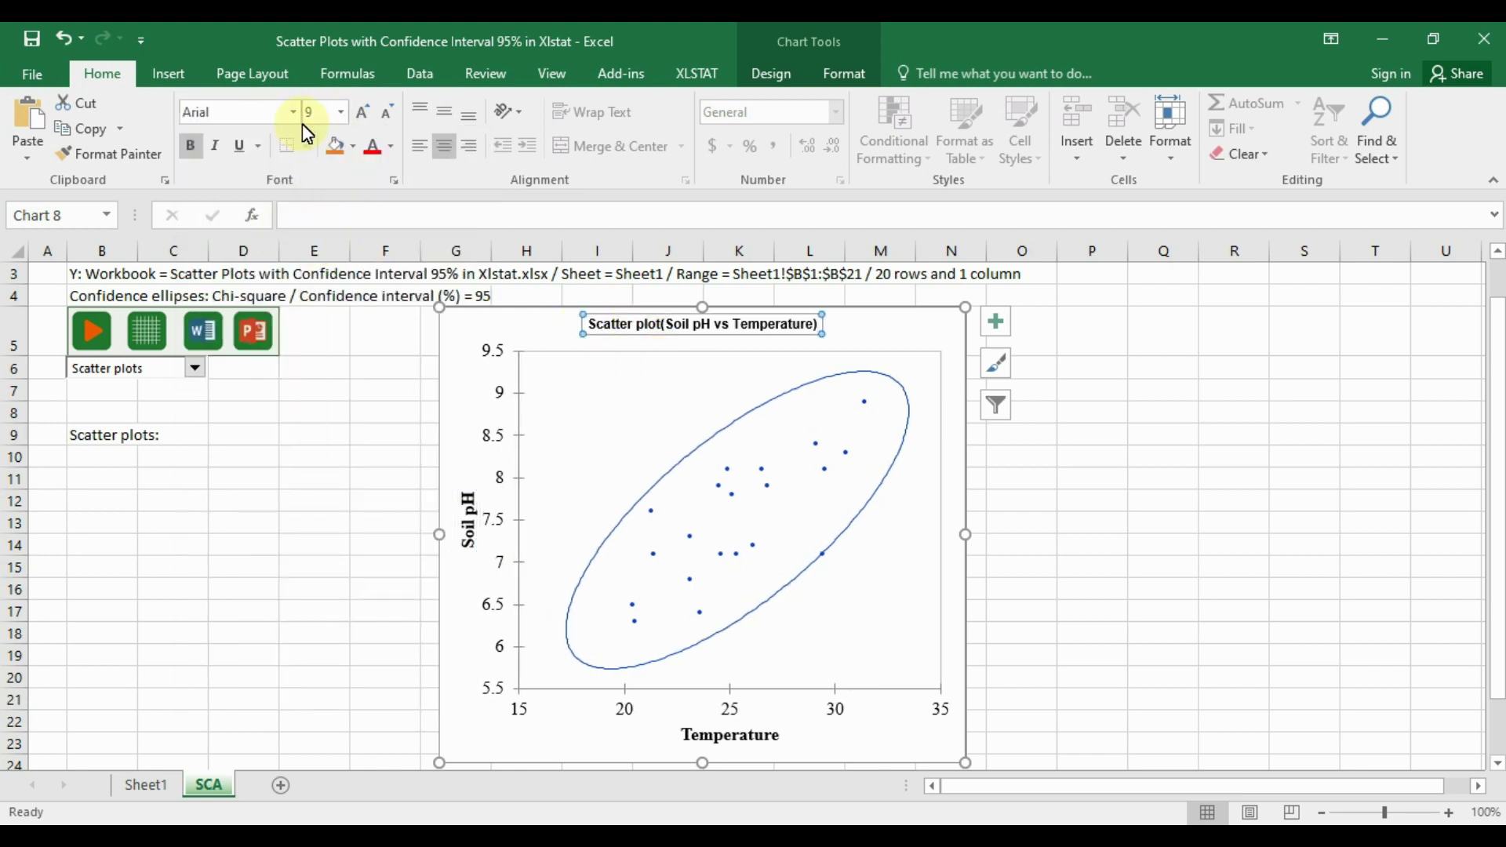
# Step: Format the title 'Scatter plot(Soil pH vs Temperature)' as Times New Roman 14 and nudge it right and down
pyautogui.click(294, 113)
pyautogui.click(277, 238)
pyautogui.click(340, 112)
pyautogui.click(317, 261)
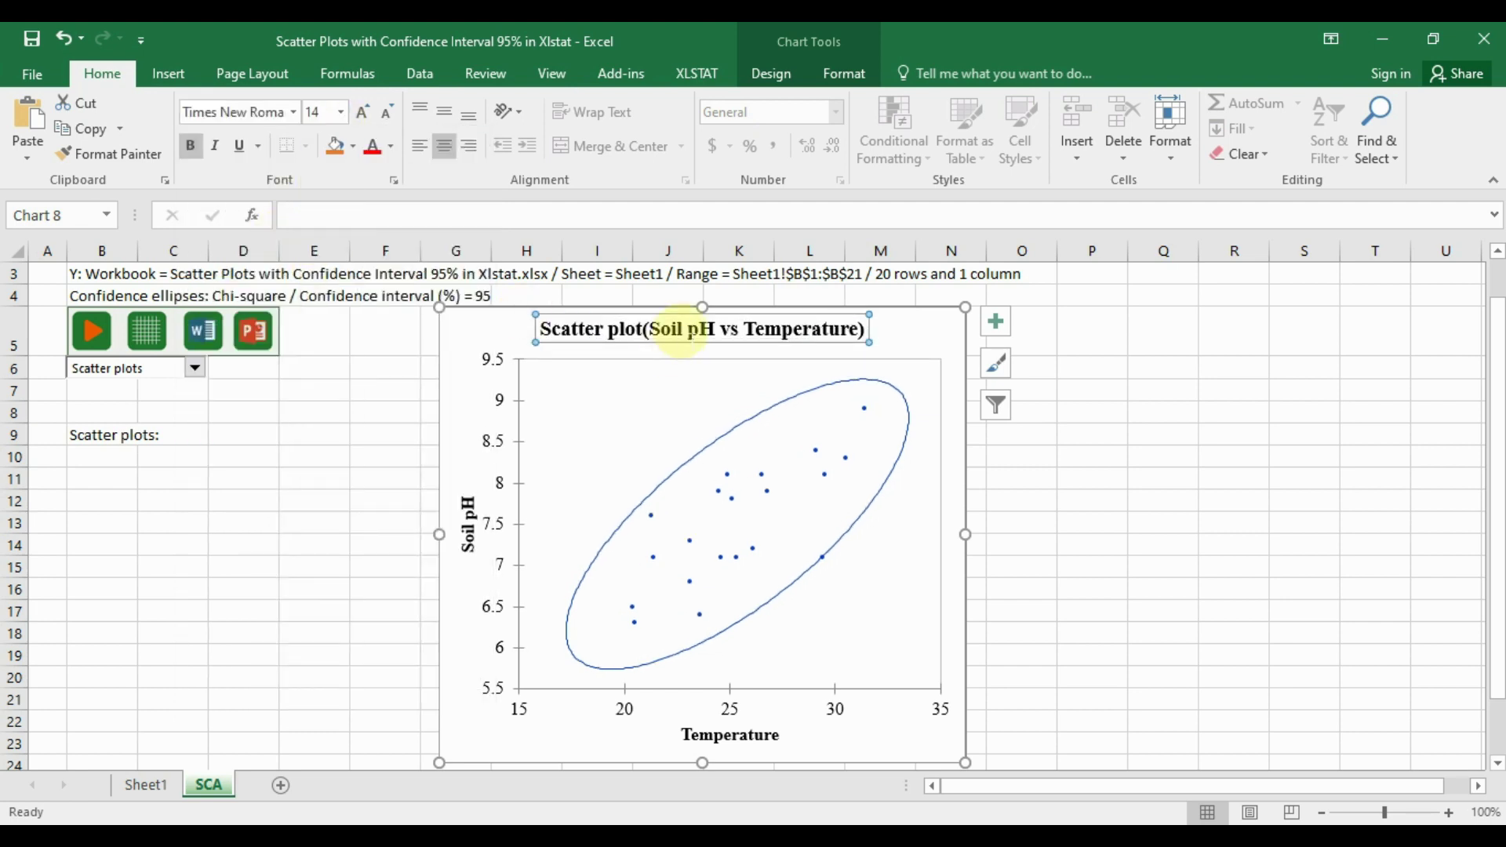
pyautogui.moveTo(662, 314); pyautogui.dragTo(702, 324)
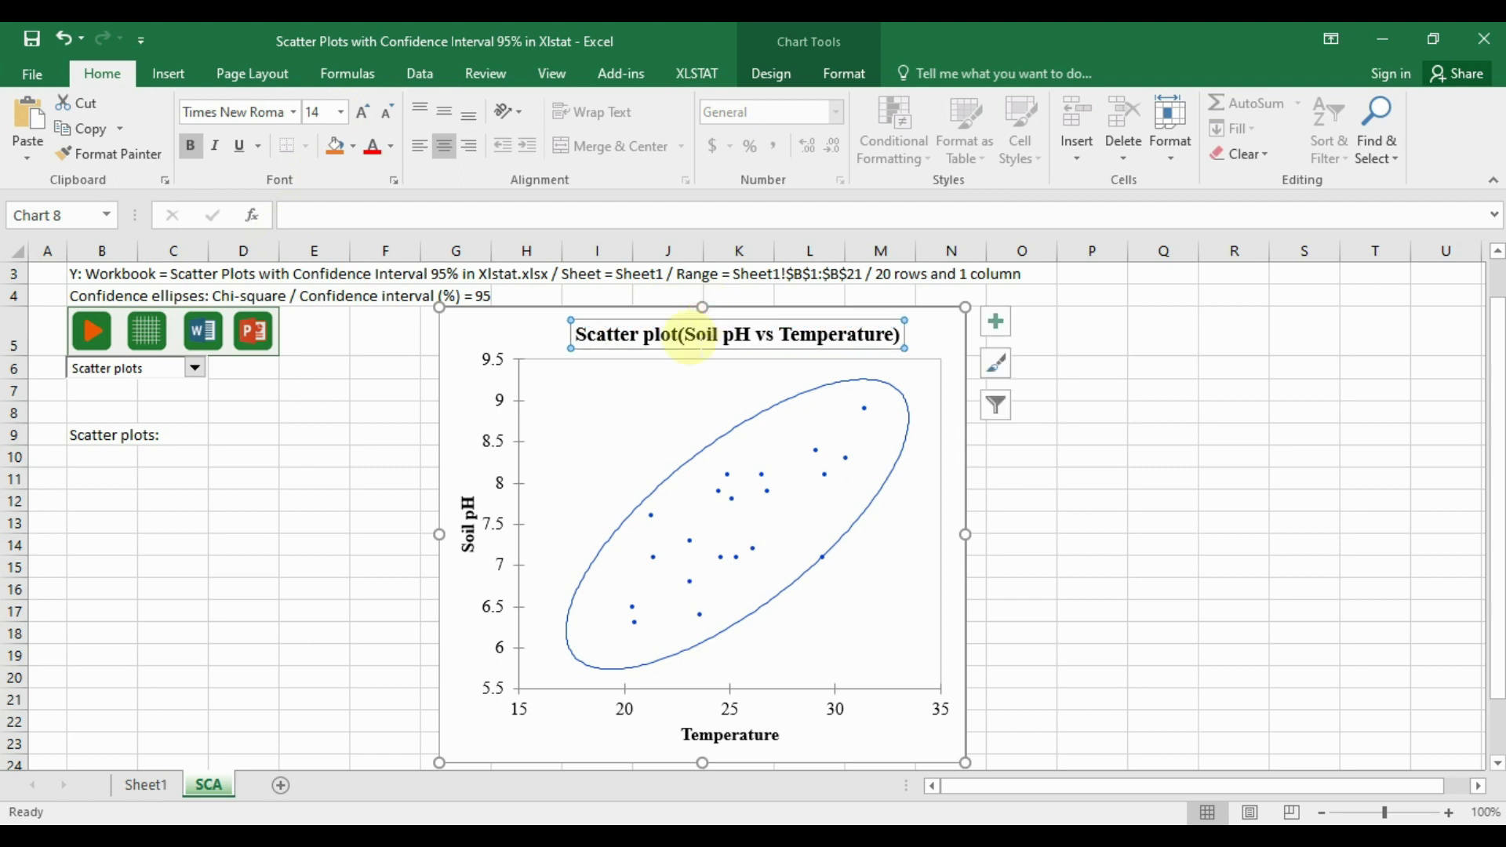
pyautogui.click(580, 439)
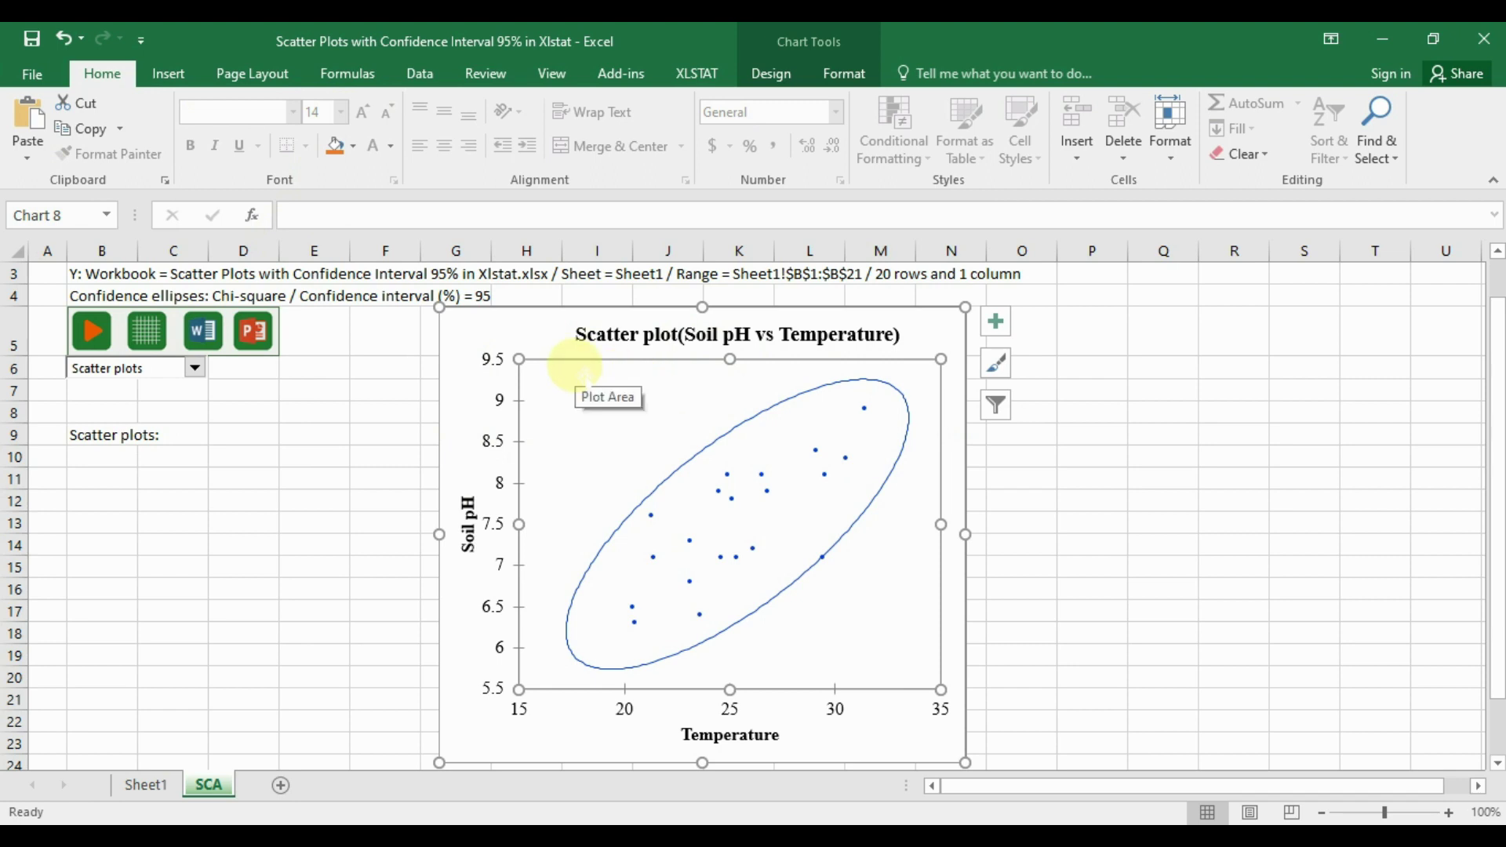
# Step: Through Format Plot Area, give the plot area a black border widened to 1.5 pt
pyautogui.rightClick(615, 375)
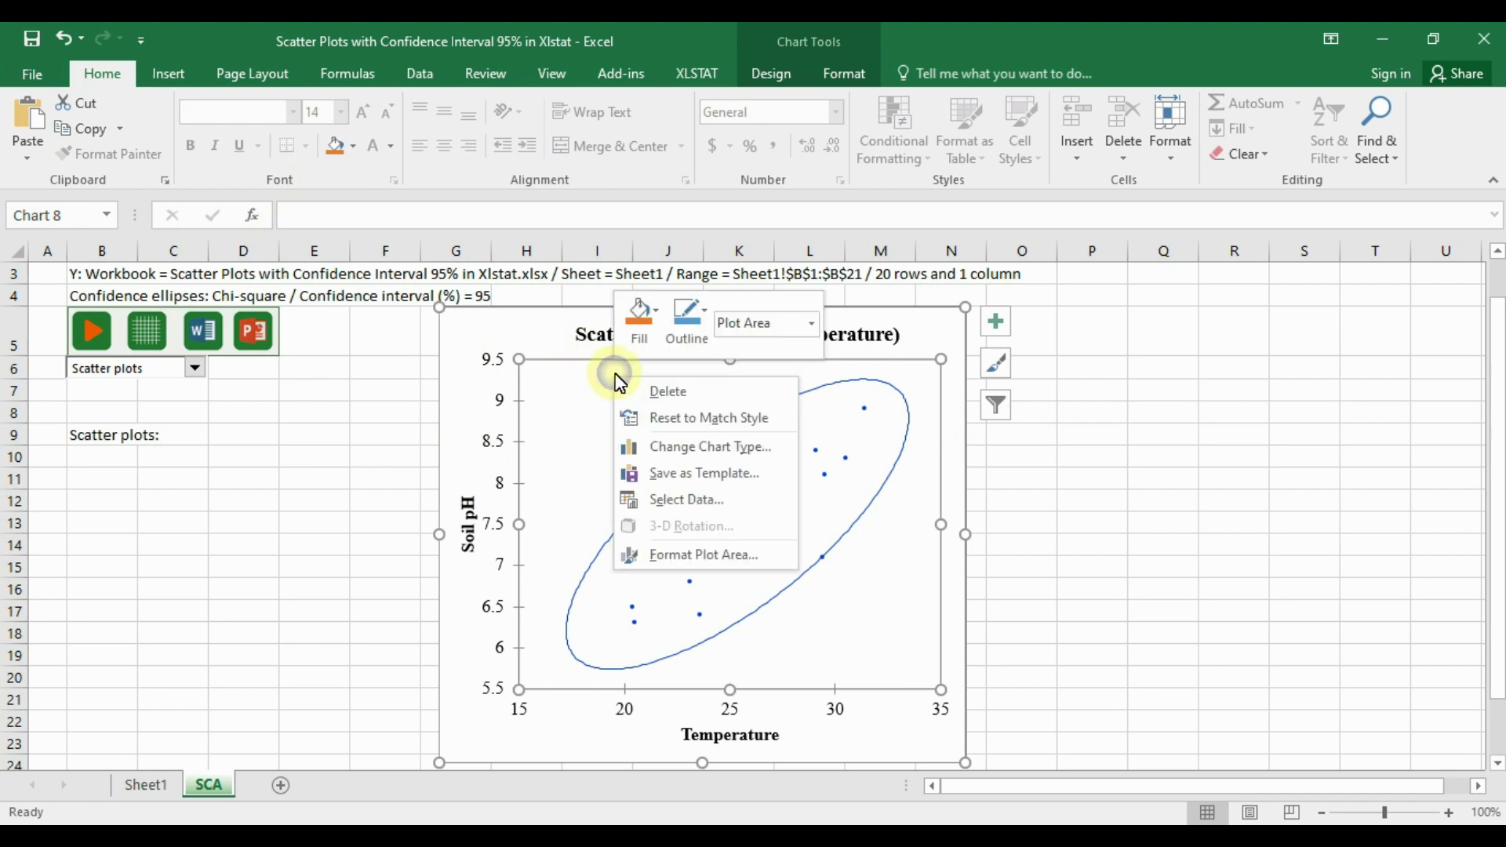
pyautogui.click(673, 558)
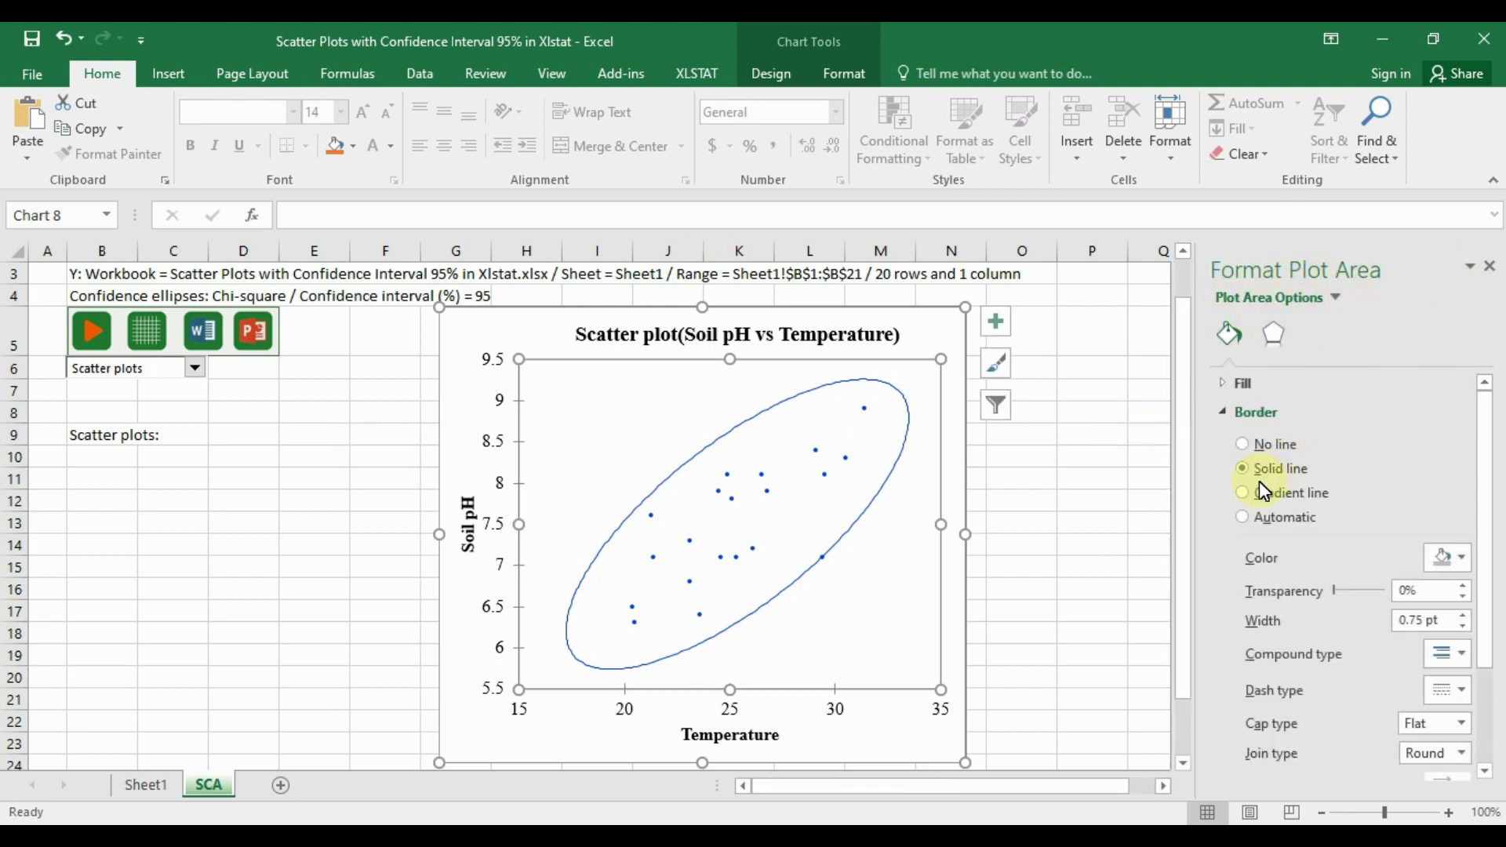
pyautogui.click(1465, 560)
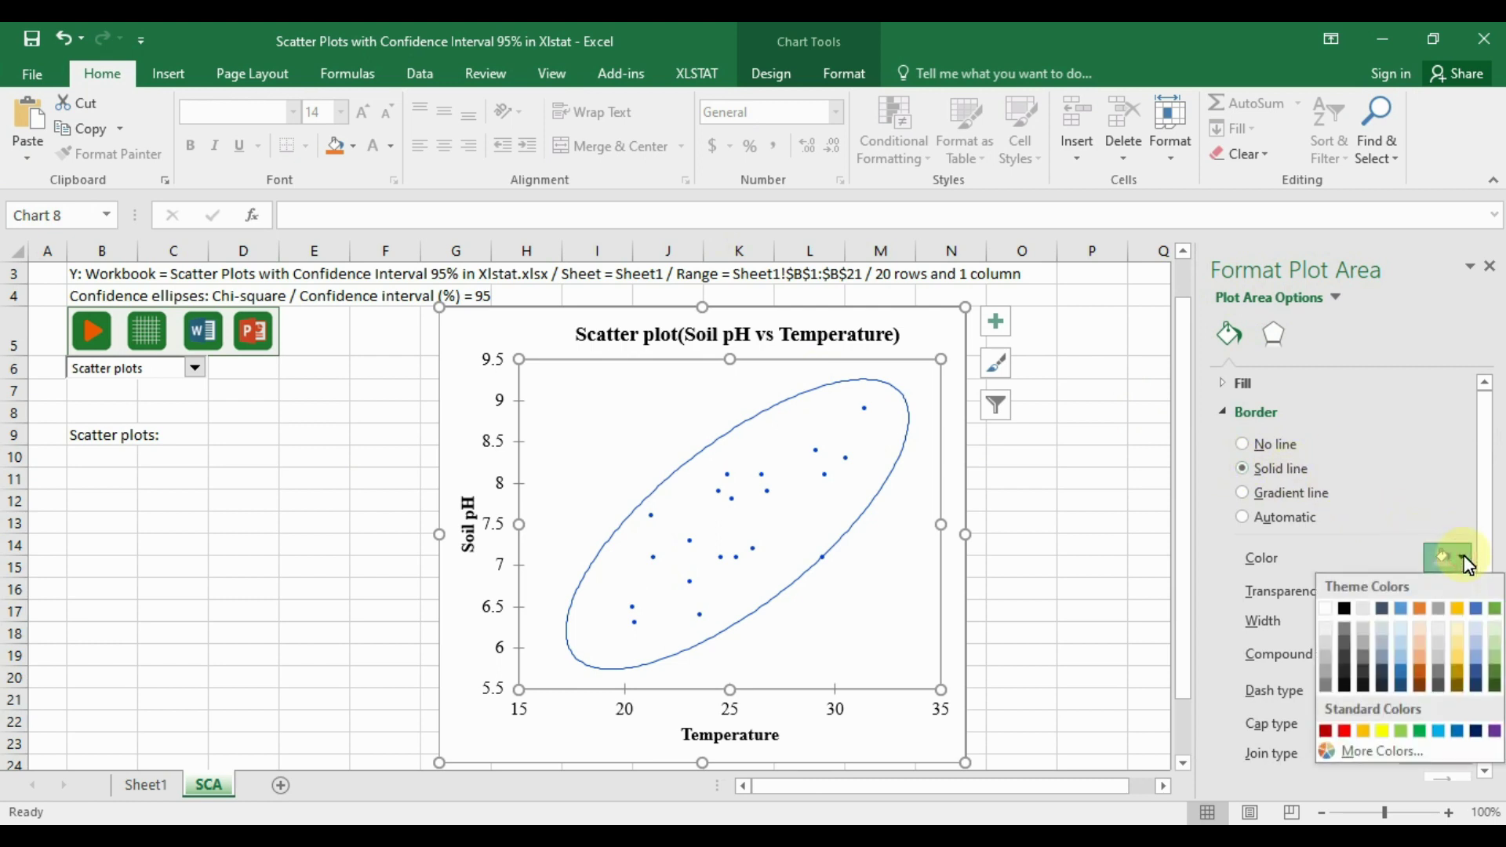
pyautogui.click(1344, 608)
pyautogui.click(1463, 615)
pyautogui.click(1463, 614)
pyautogui.click(1464, 614)
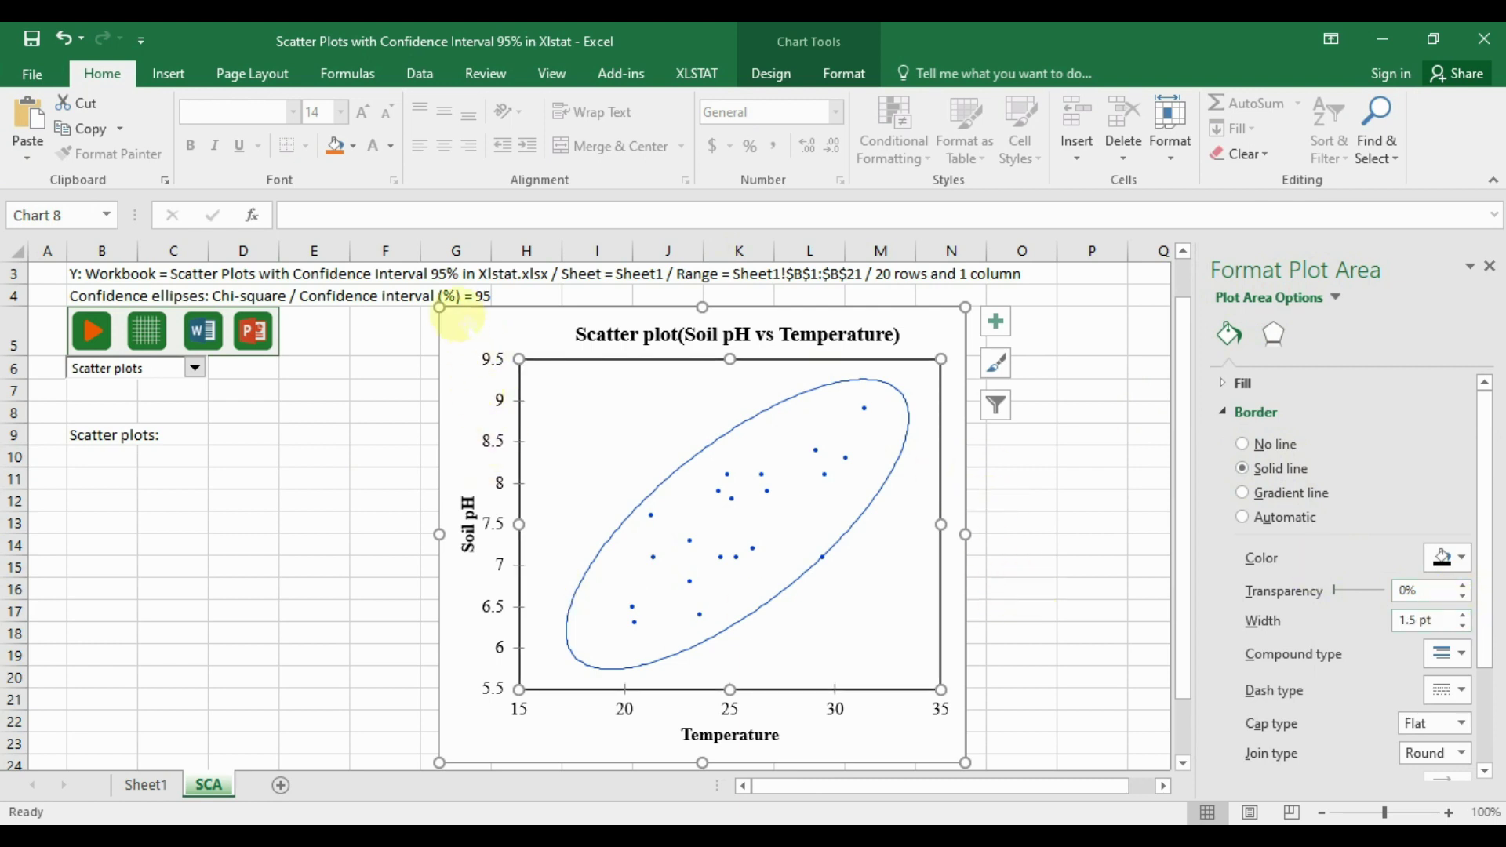
pyautogui.click(458, 315)
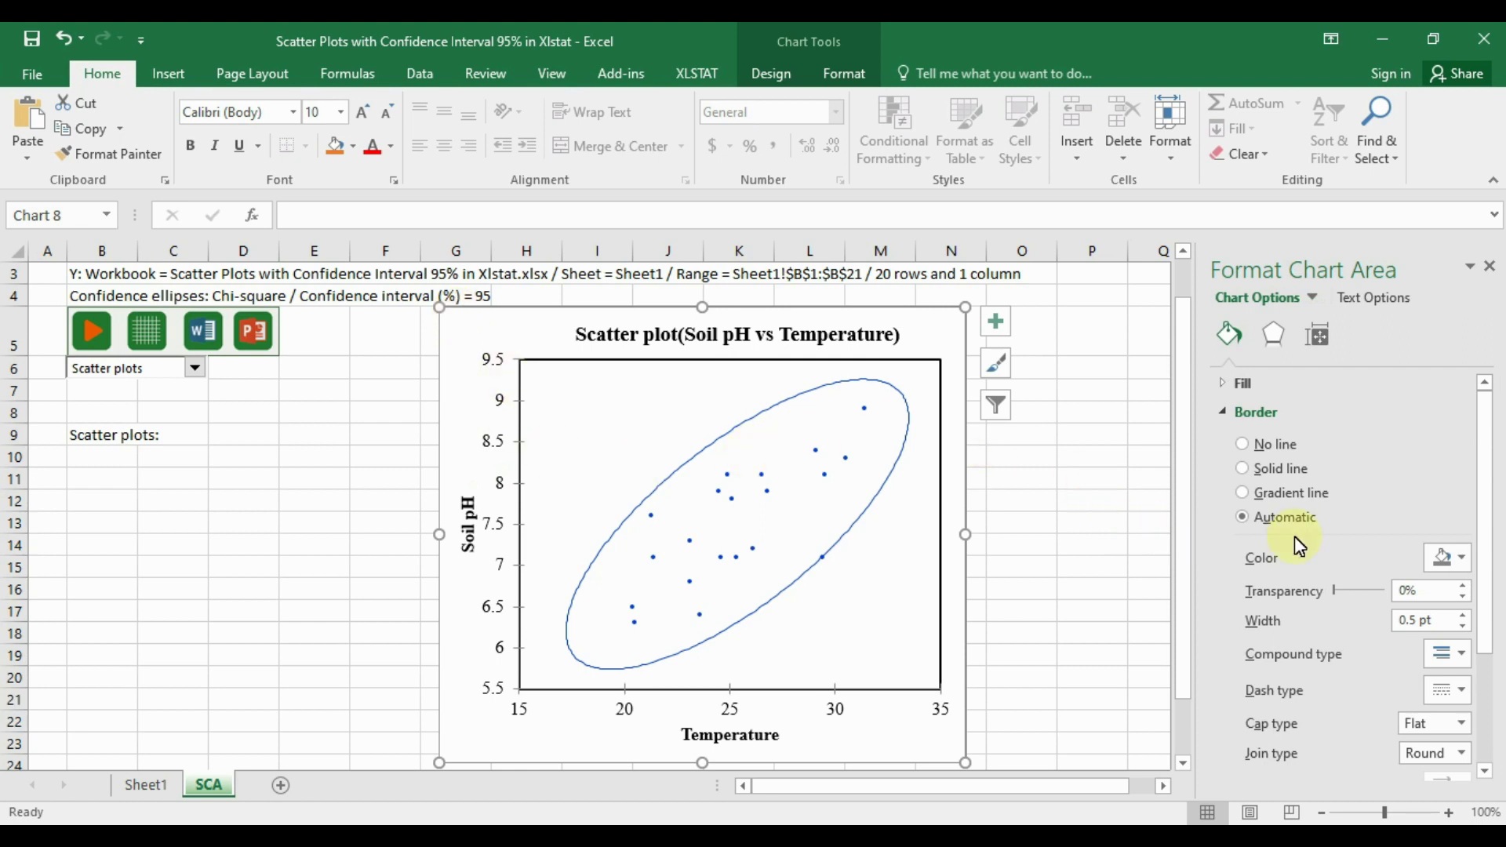
# Step: Set the chart area border to No line, then deselect the chart to check it
pyautogui.click(1242, 445)
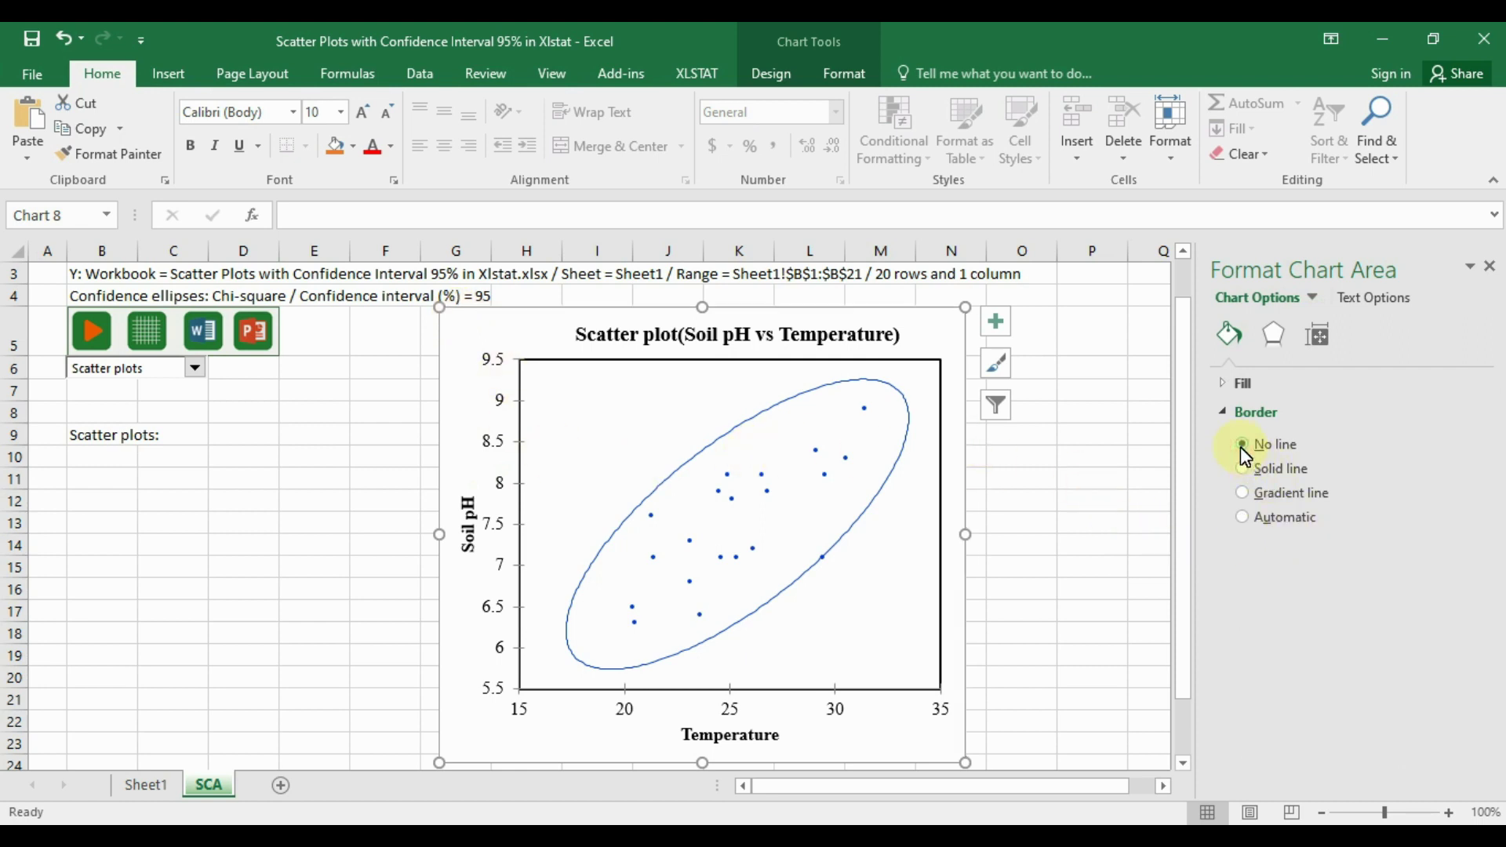
pyautogui.click(1025, 471)
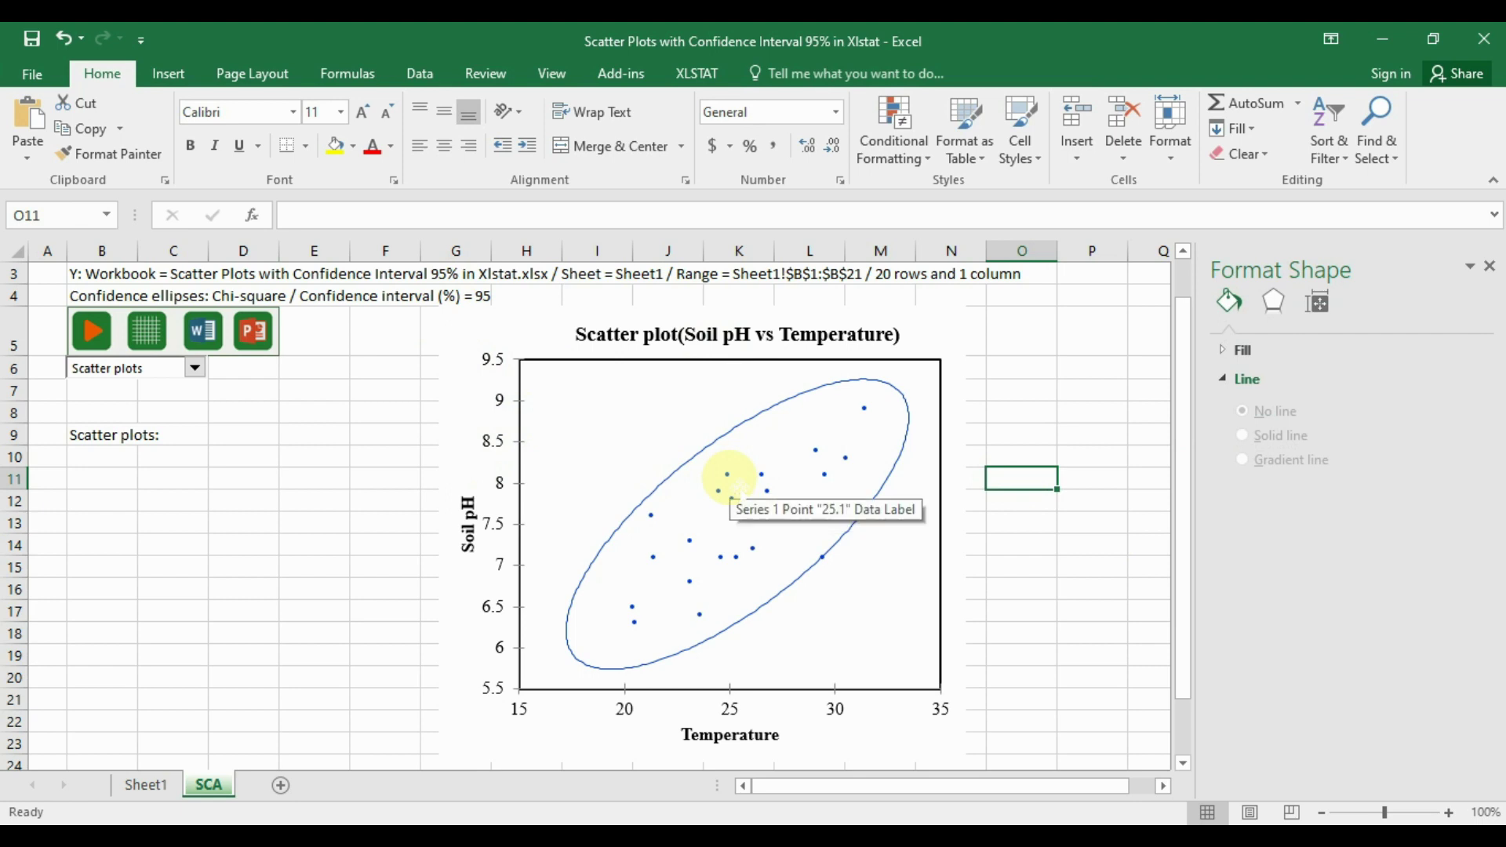
# Step: Select the scatter points series and bring up its marker settings
pyautogui.click(727, 476)
pyautogui.click(728, 475)
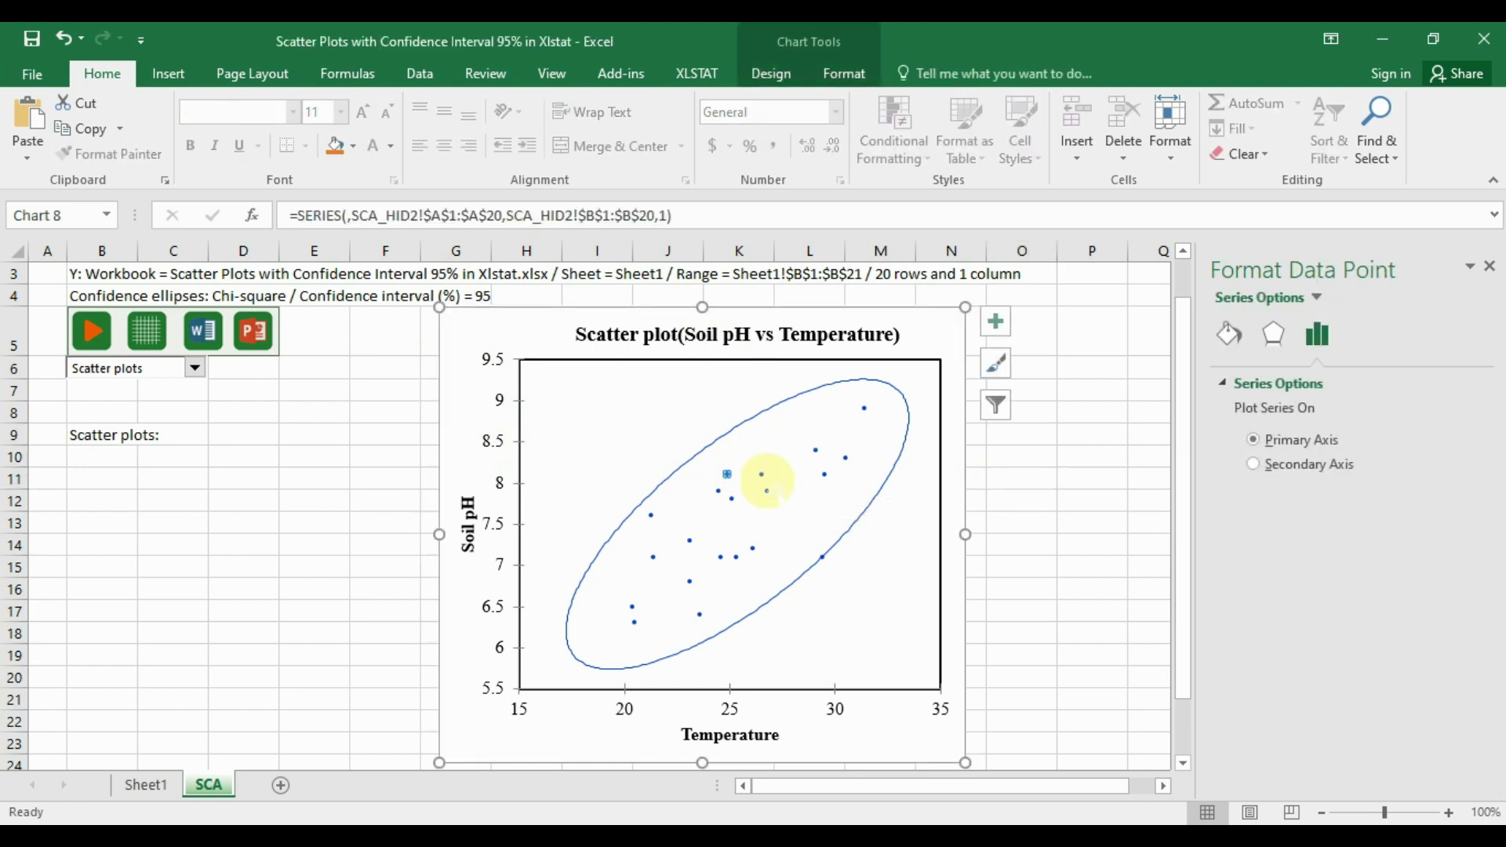
pyautogui.click(915, 595)
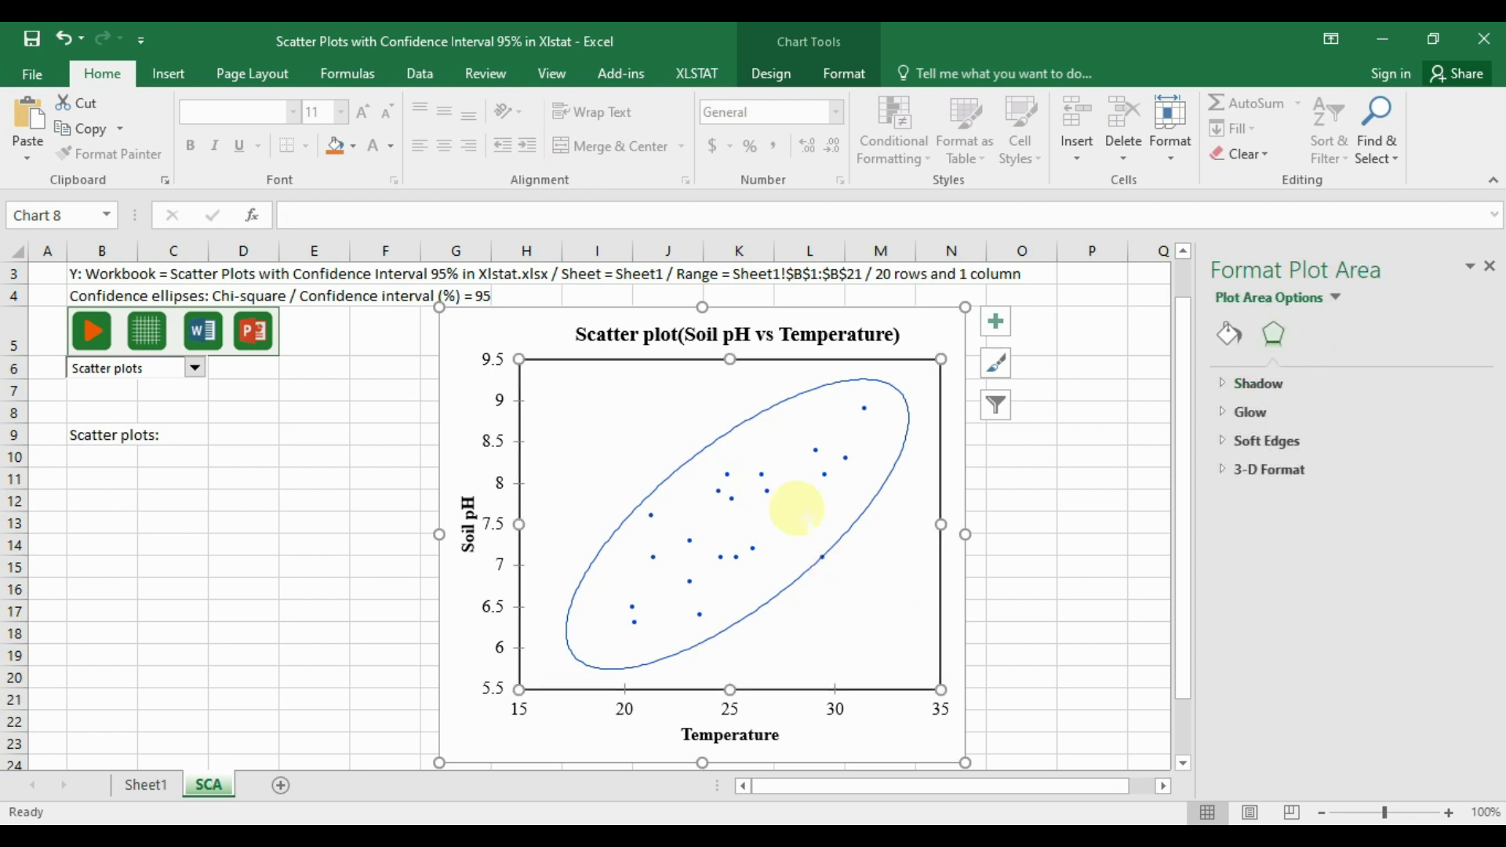
pyautogui.click(769, 494)
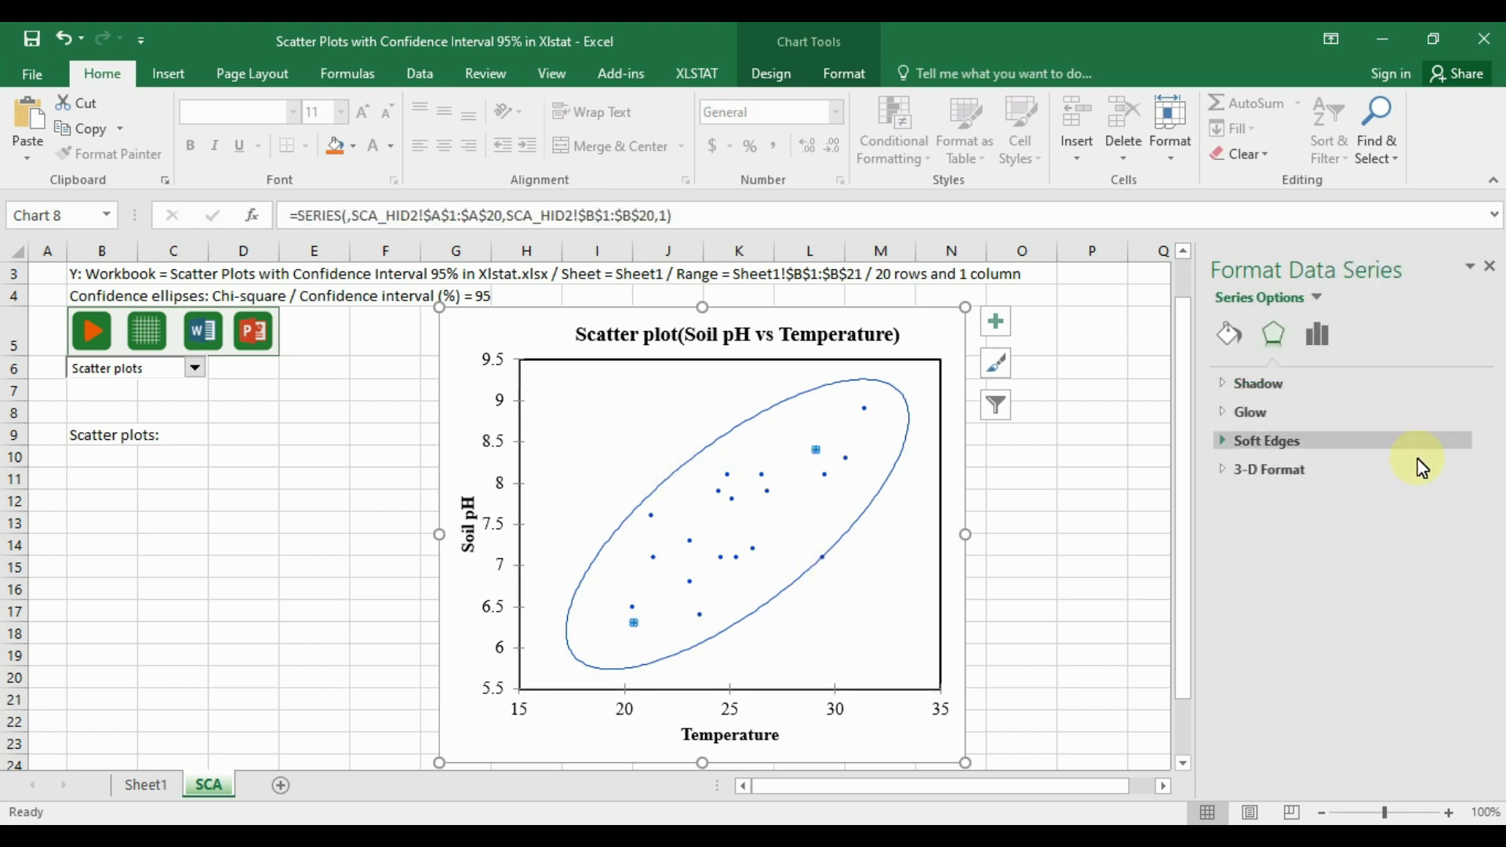
pyautogui.click(1231, 333)
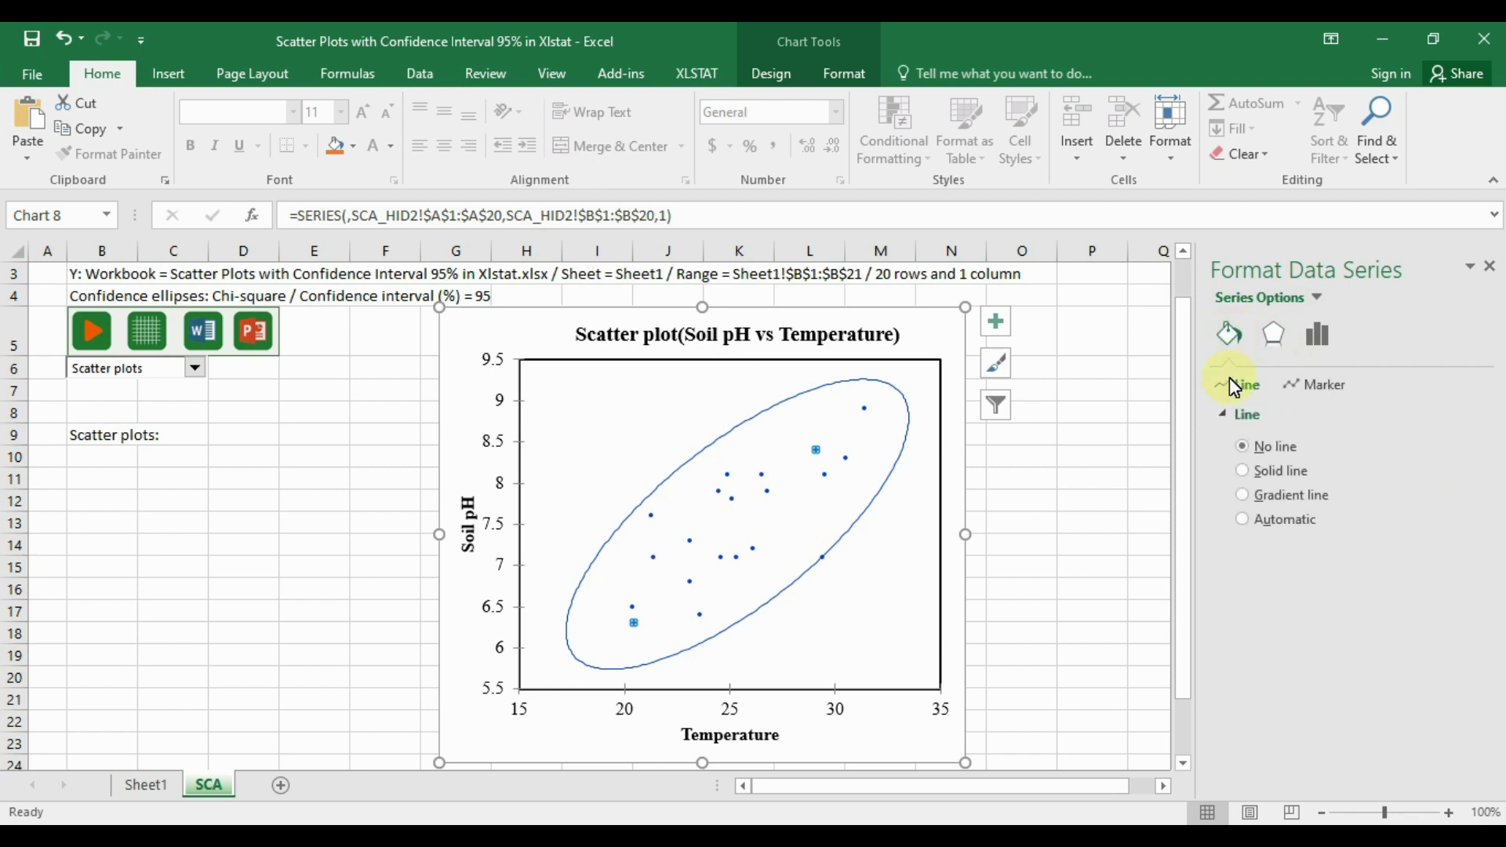
pyautogui.click(1320, 381)
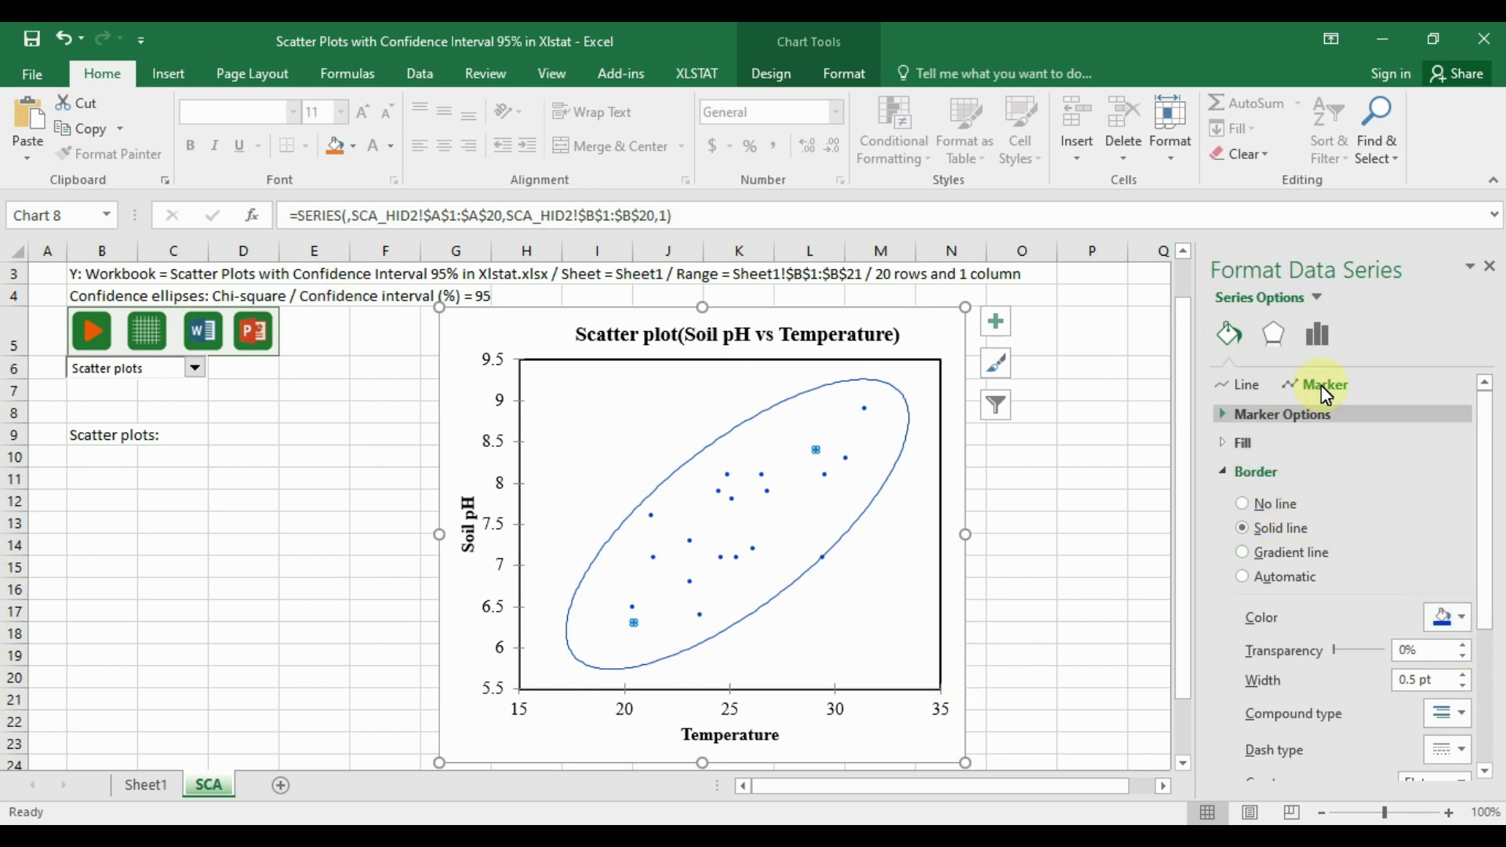
# Step: Change the point markers to round circles at size 5 and expand the Fill options
pyautogui.click(1245, 415)
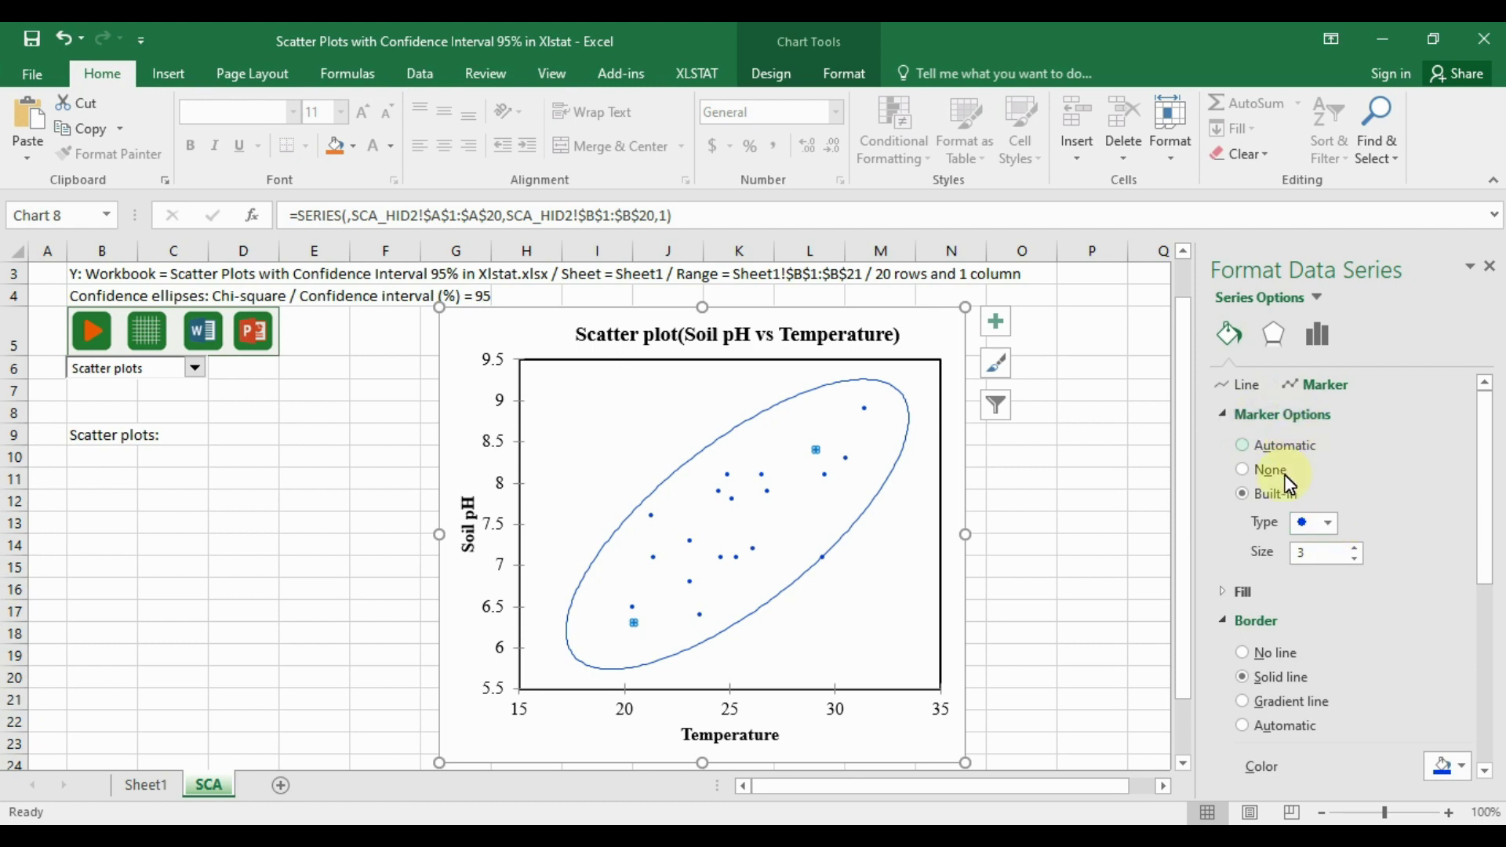
pyautogui.click(1326, 523)
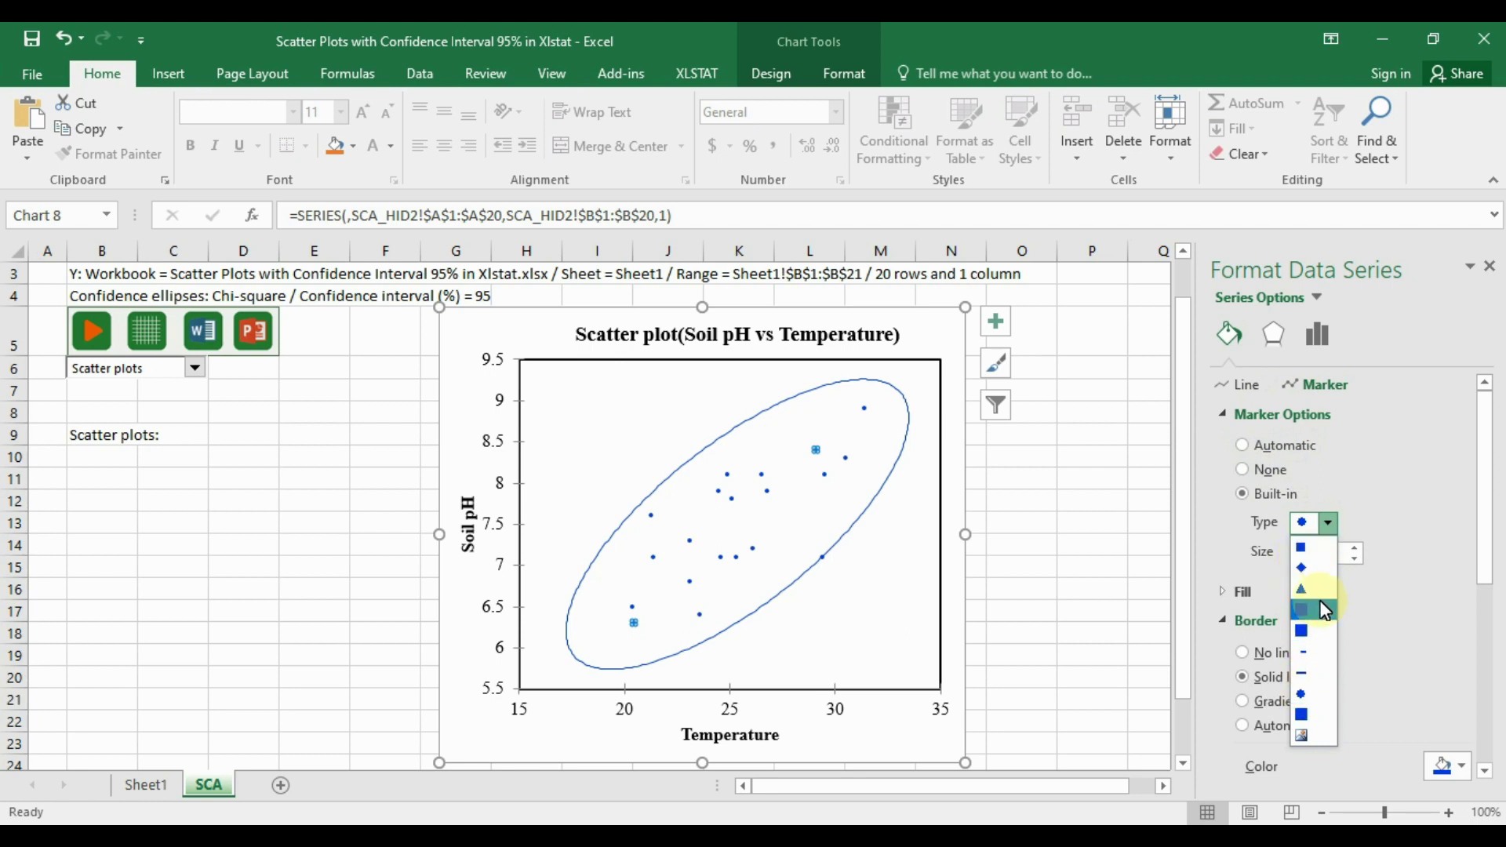
pyautogui.click(1316, 567)
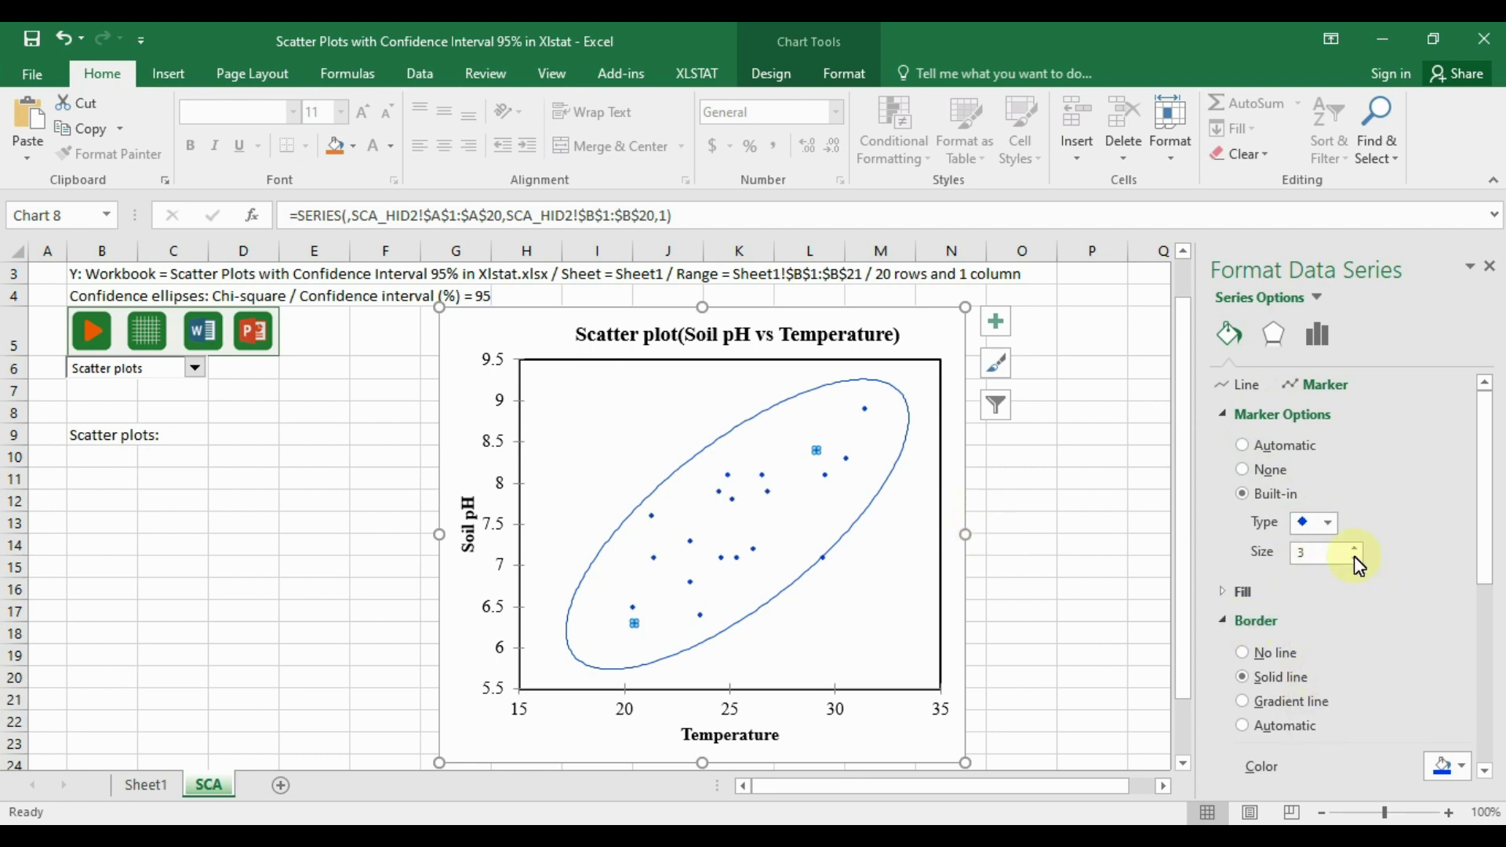
pyautogui.click(1327, 523)
pyautogui.click(1305, 695)
pyautogui.click(1356, 549)
pyautogui.click(1356, 550)
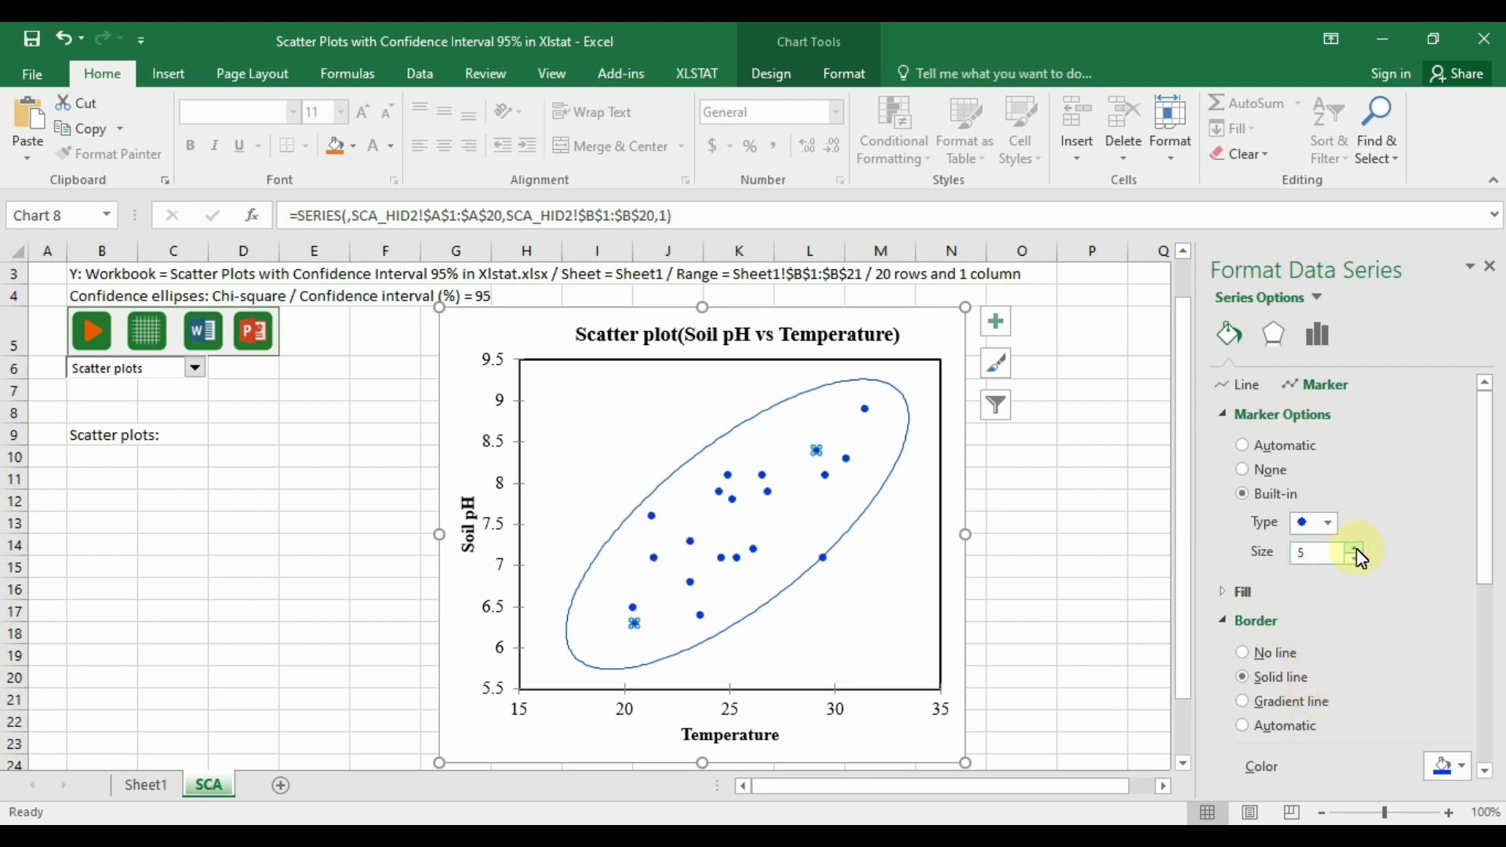
pyautogui.click(1229, 591)
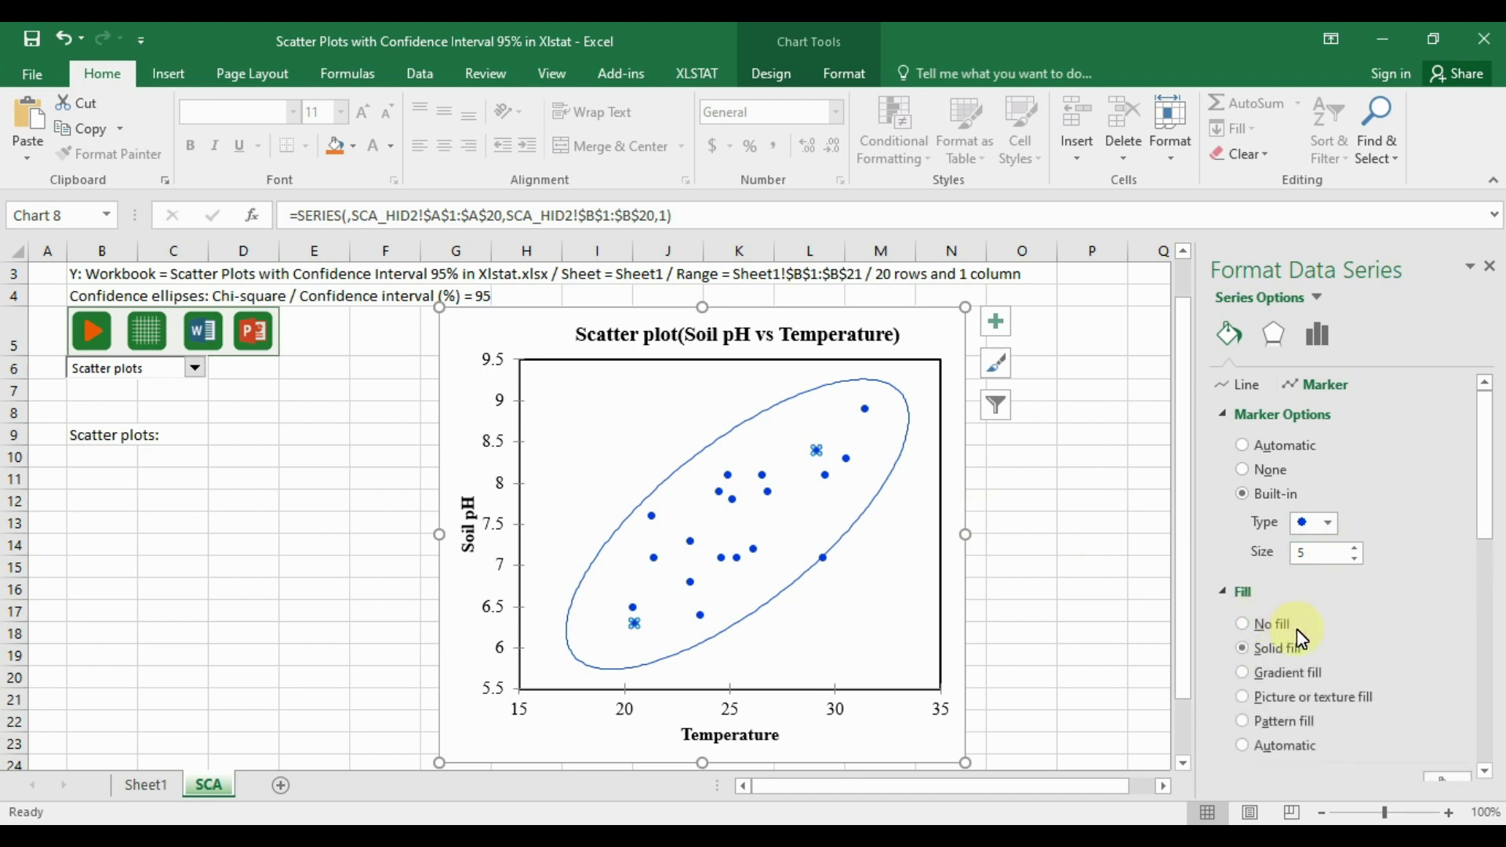
# Step: Set both the marker fill colour and marker border colour to black
pyautogui.scroll(-3, 1302, 580)
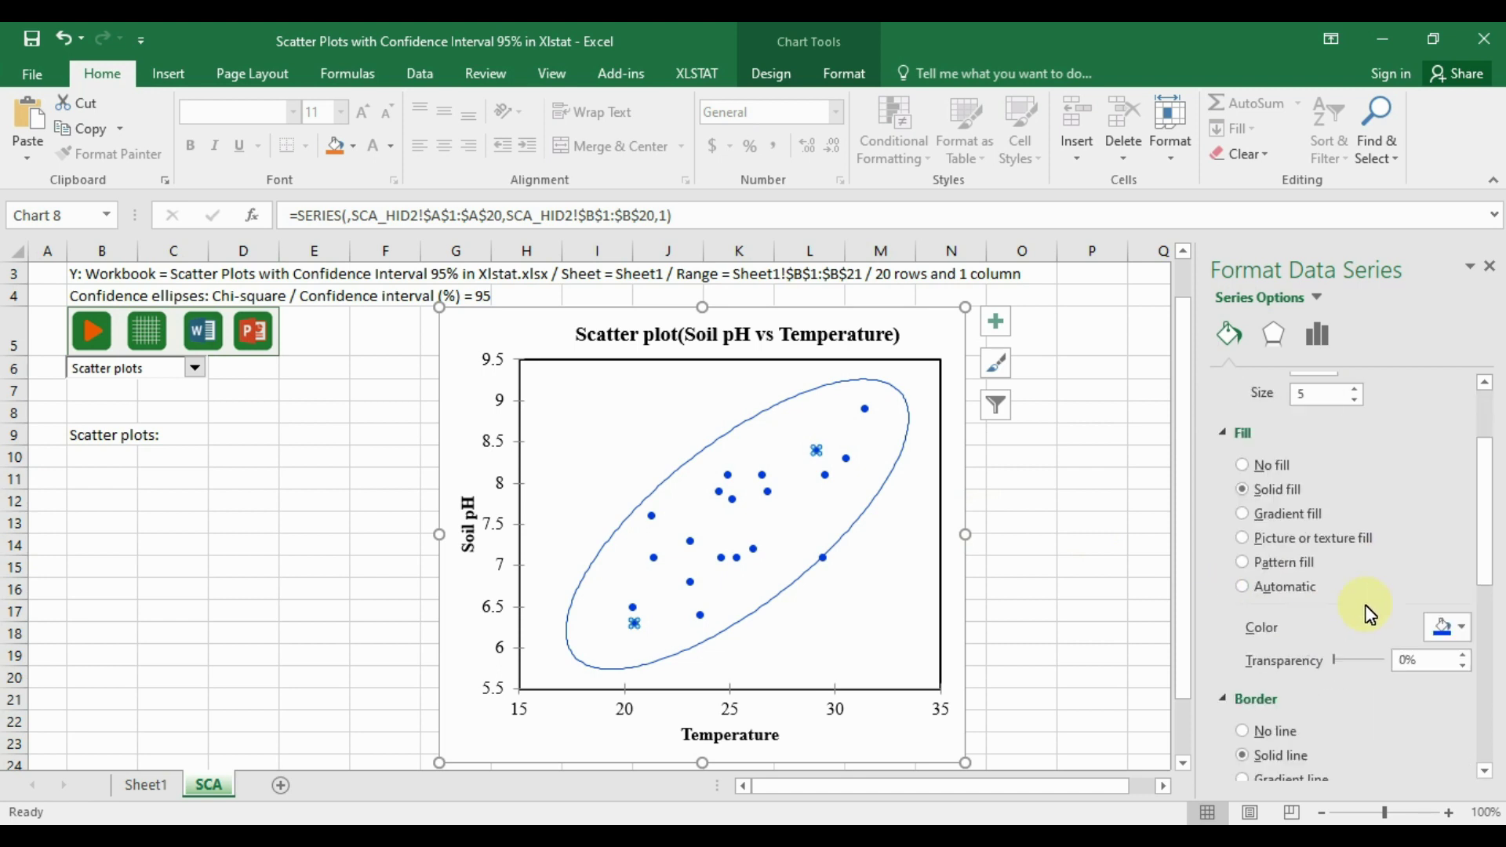
pyautogui.click(1462, 627)
pyautogui.click(1344, 464)
pyautogui.scroll(-3, 1386, 549)
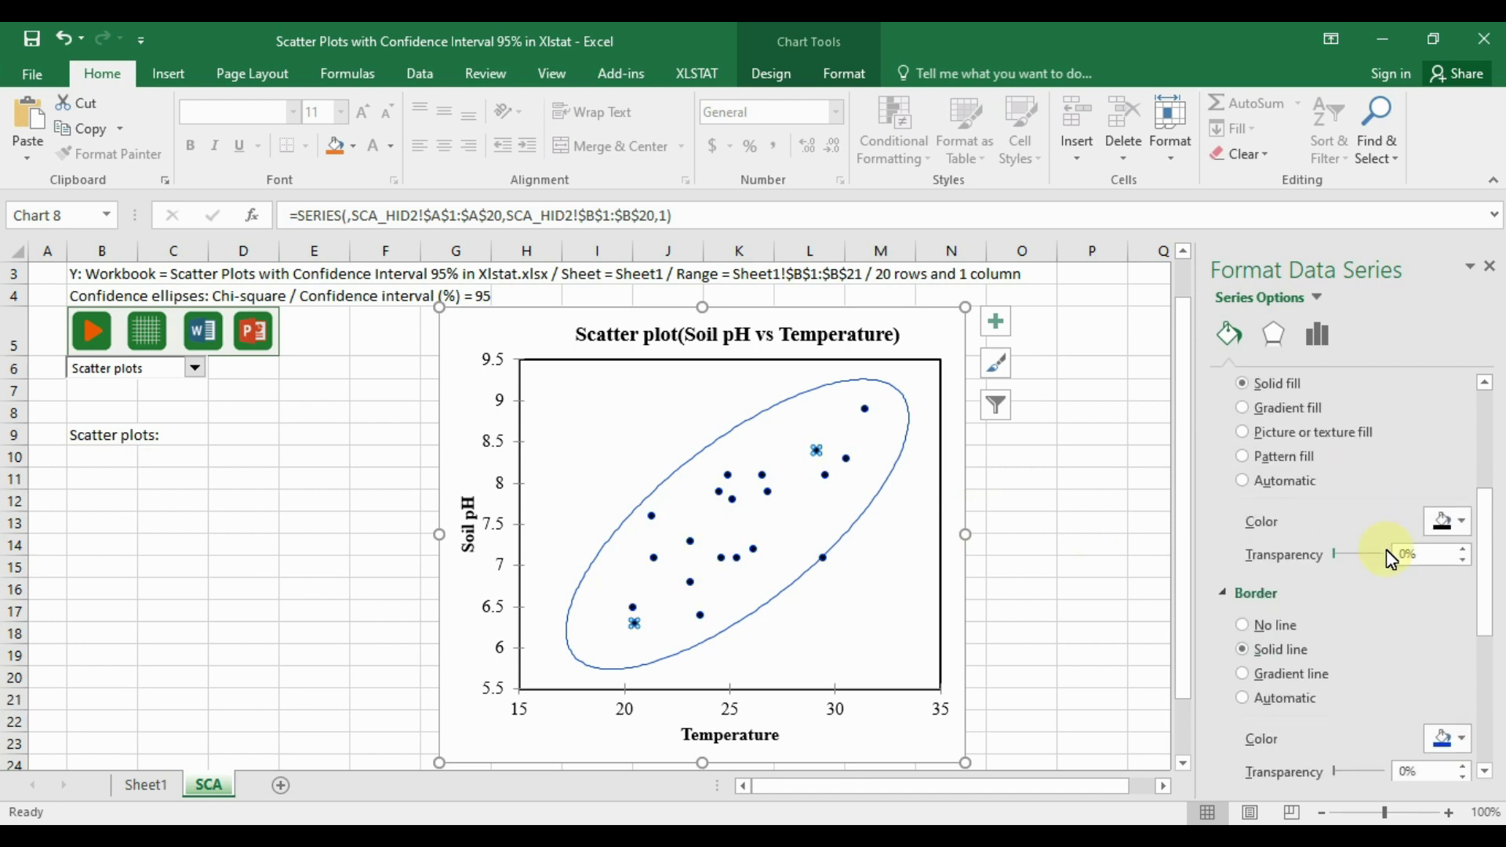
pyautogui.click(1462, 737)
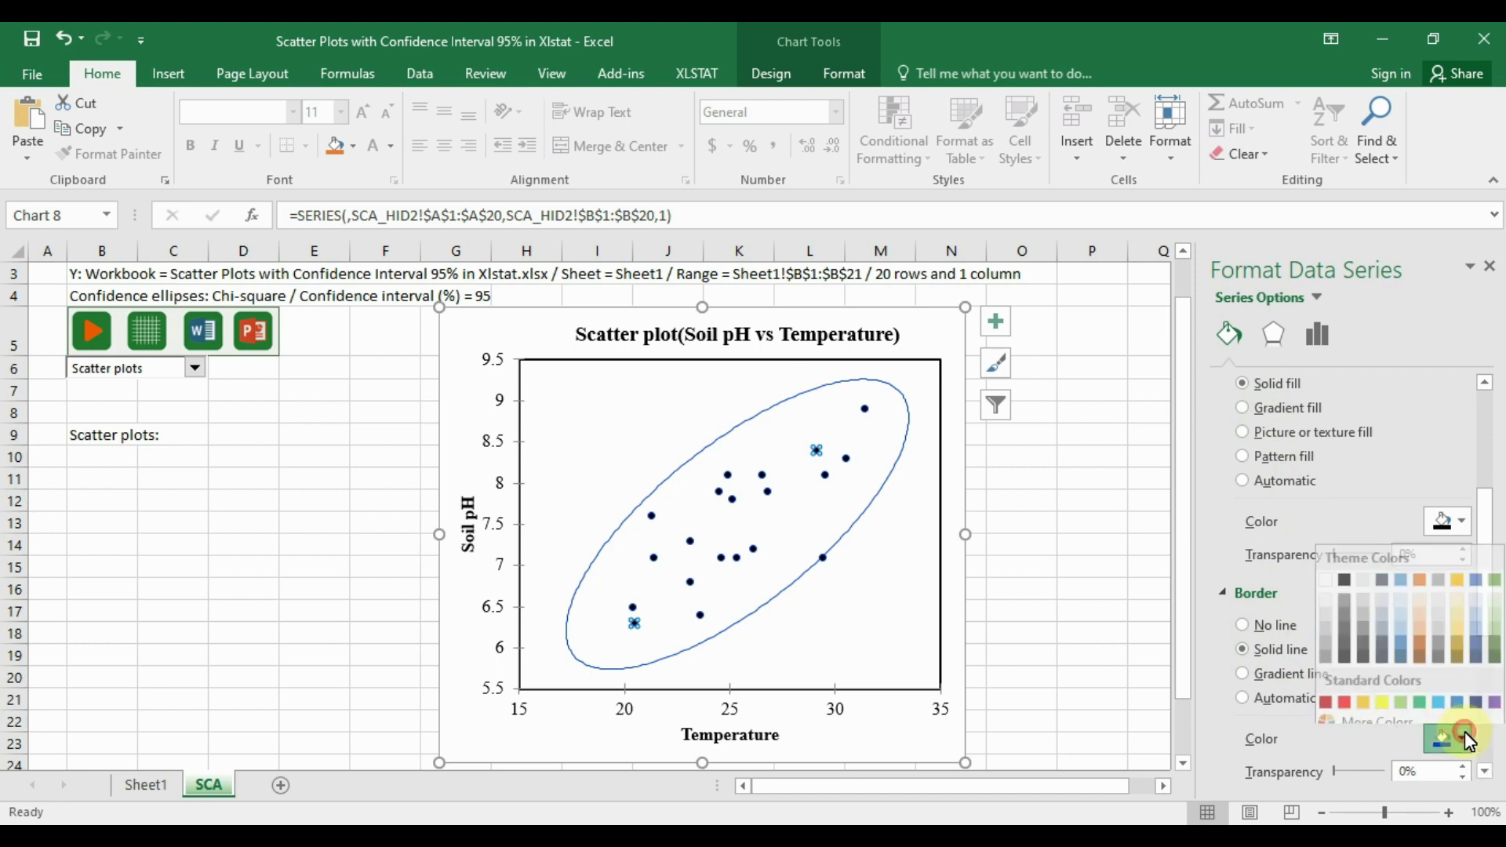
pyautogui.click(1343, 568)
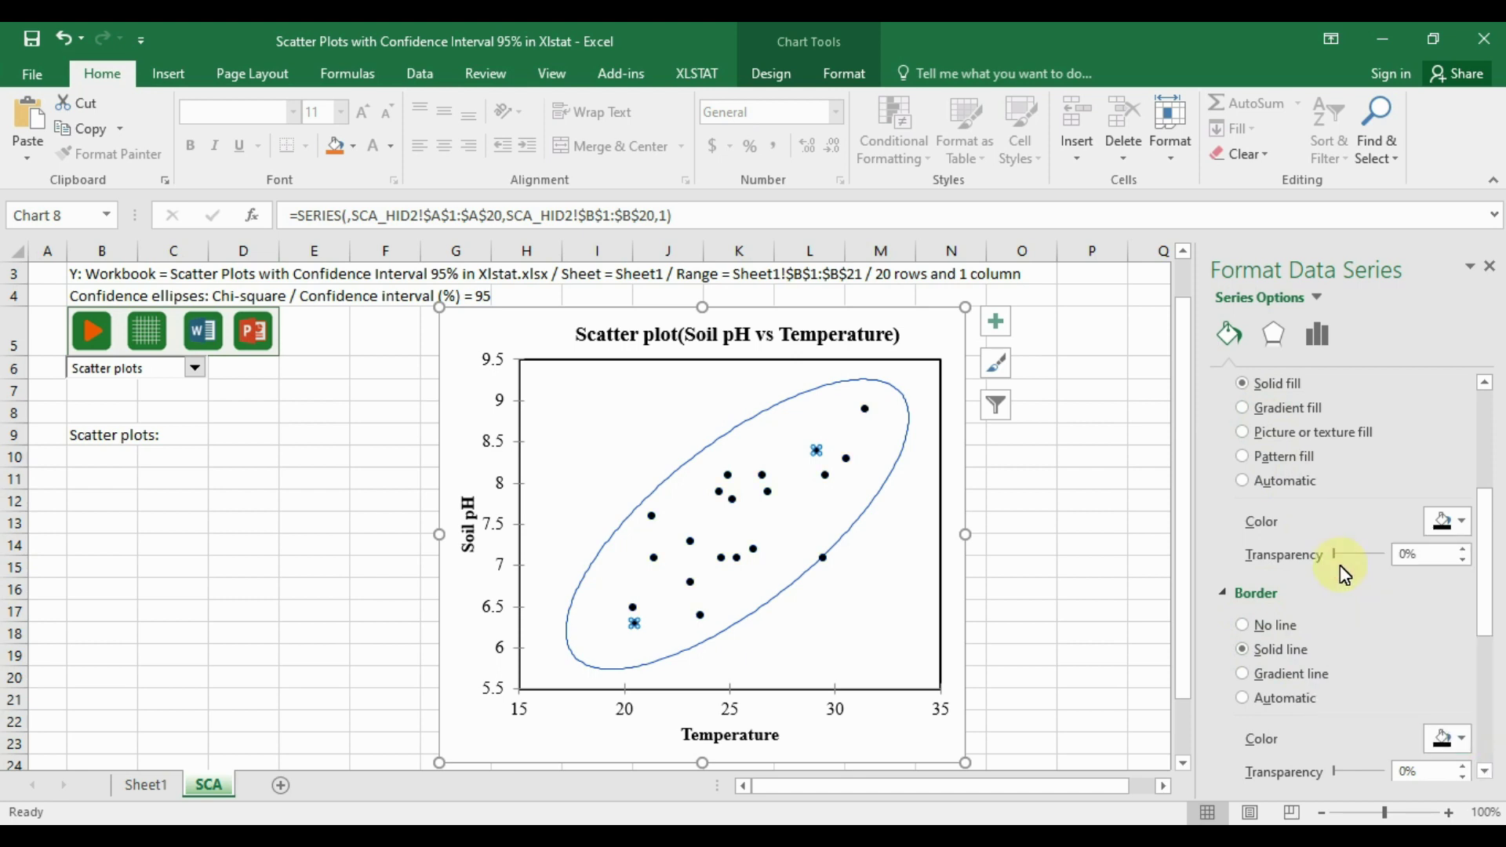
pyautogui.scroll(-4, 1135, 527)
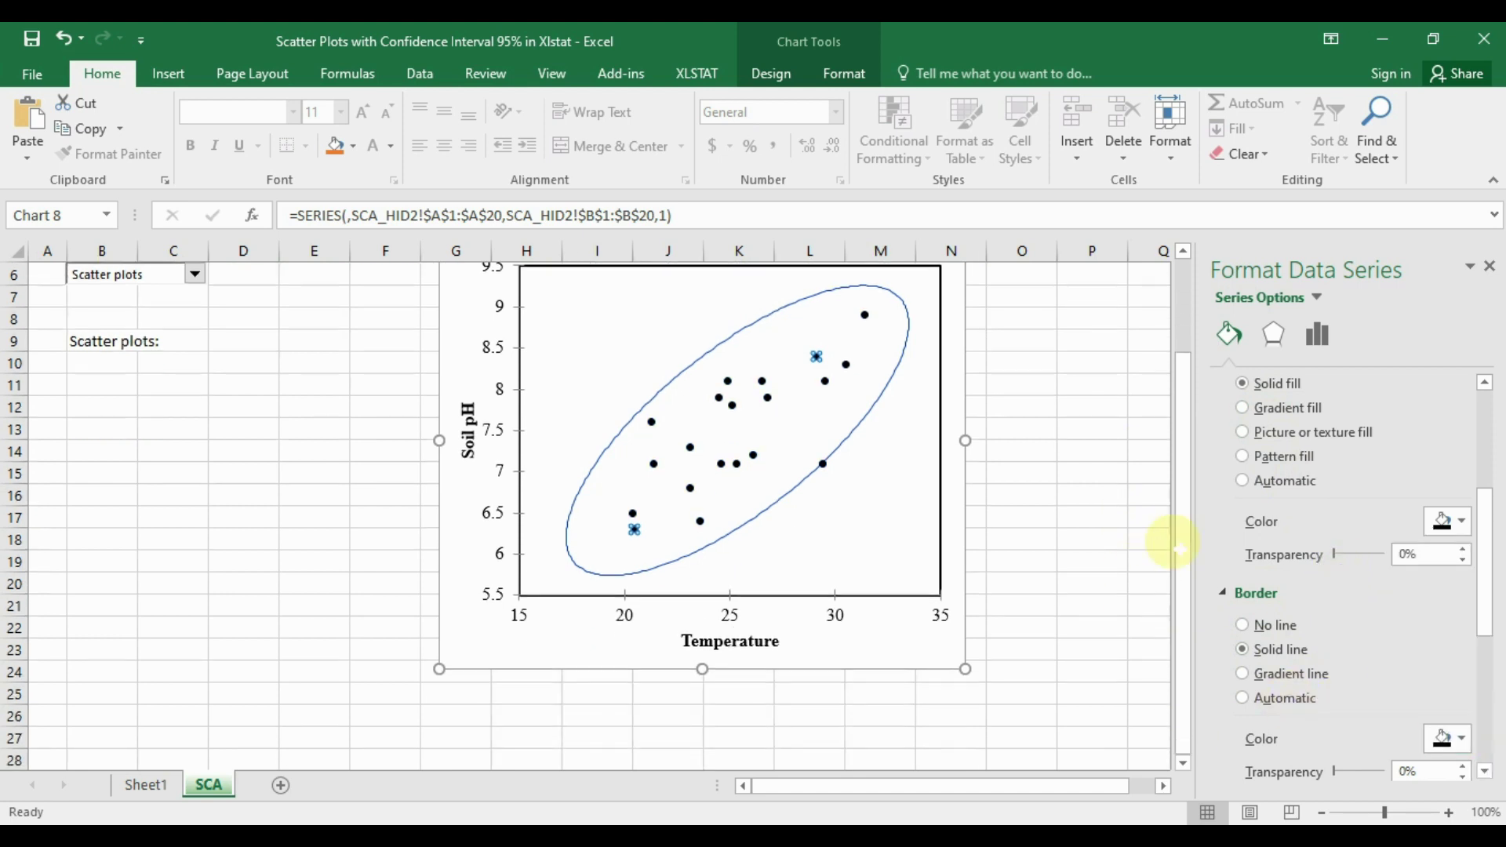
pyautogui.scroll(2, 981, 495)
pyautogui.scroll(3, 1109, 447)
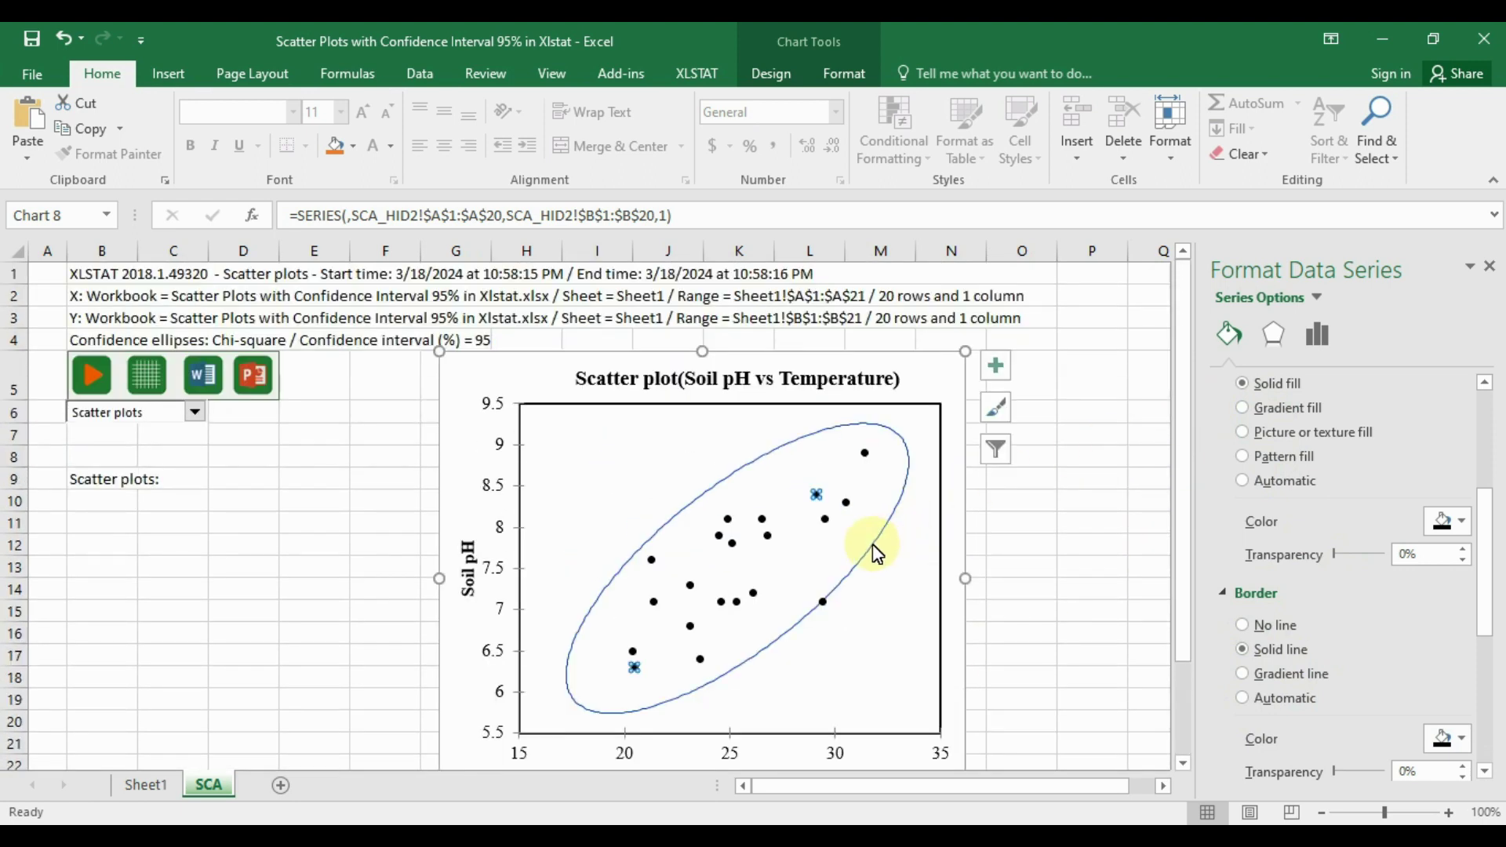
# Step: Give the confidence ellipse series a red fill and a red border
pyautogui.click(872, 551)
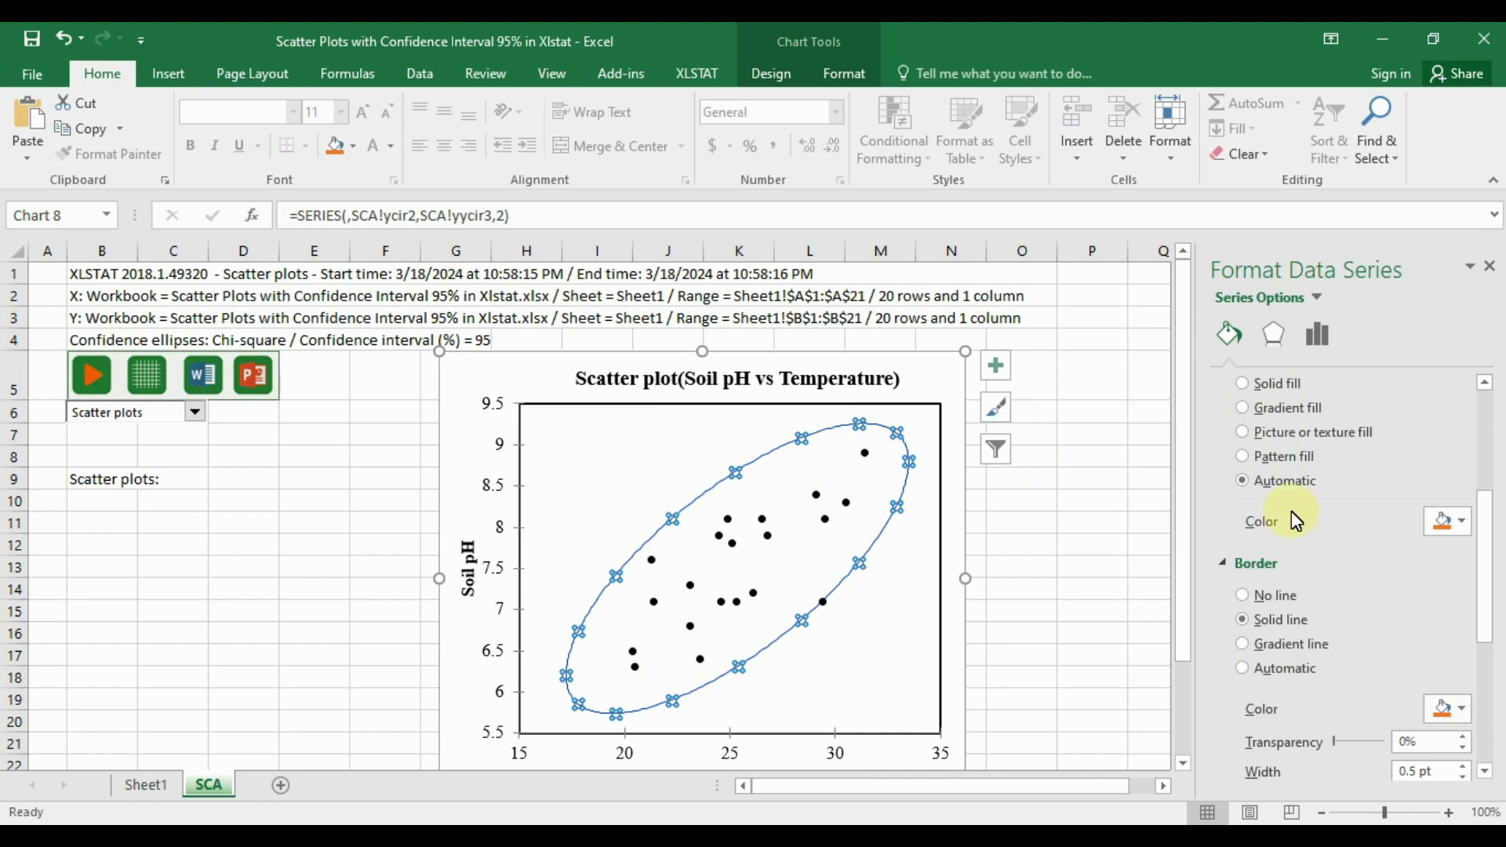
pyautogui.scroll(2, 1291, 511)
pyautogui.scroll(-1, 1291, 511)
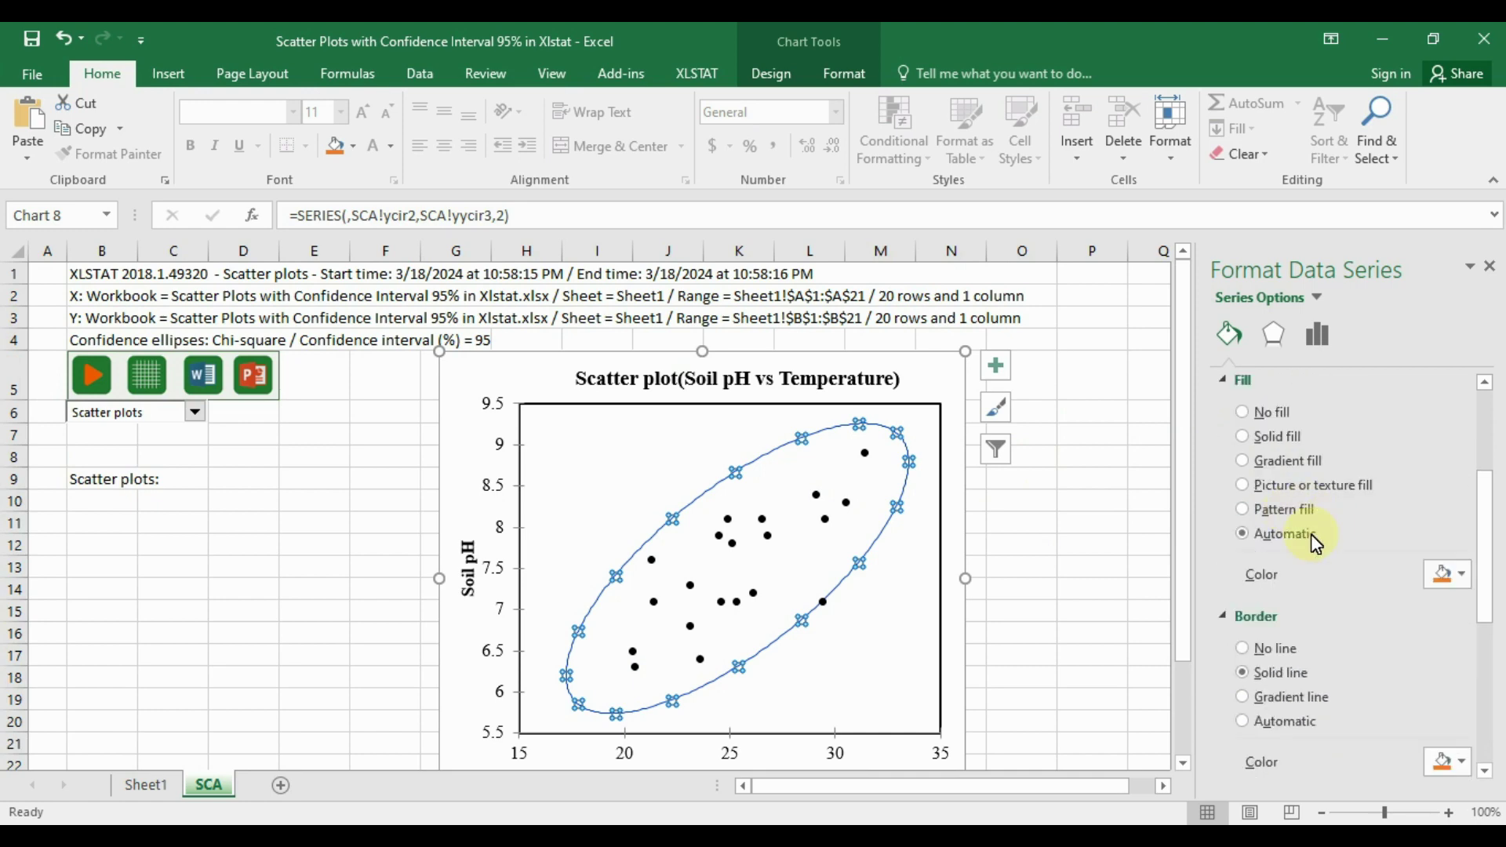
pyautogui.click(1463, 577)
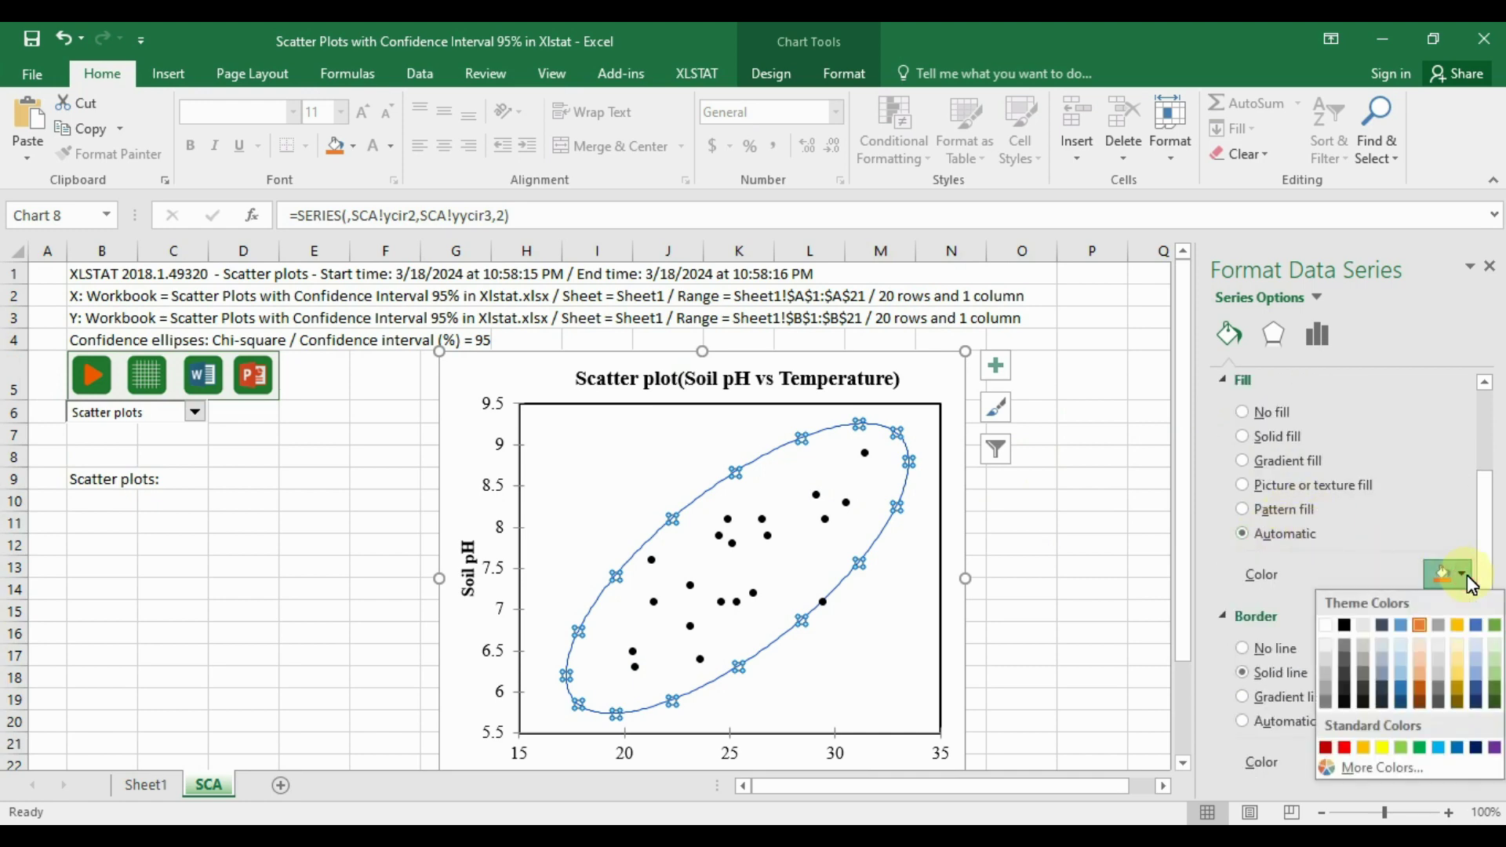
pyautogui.click(1345, 624)
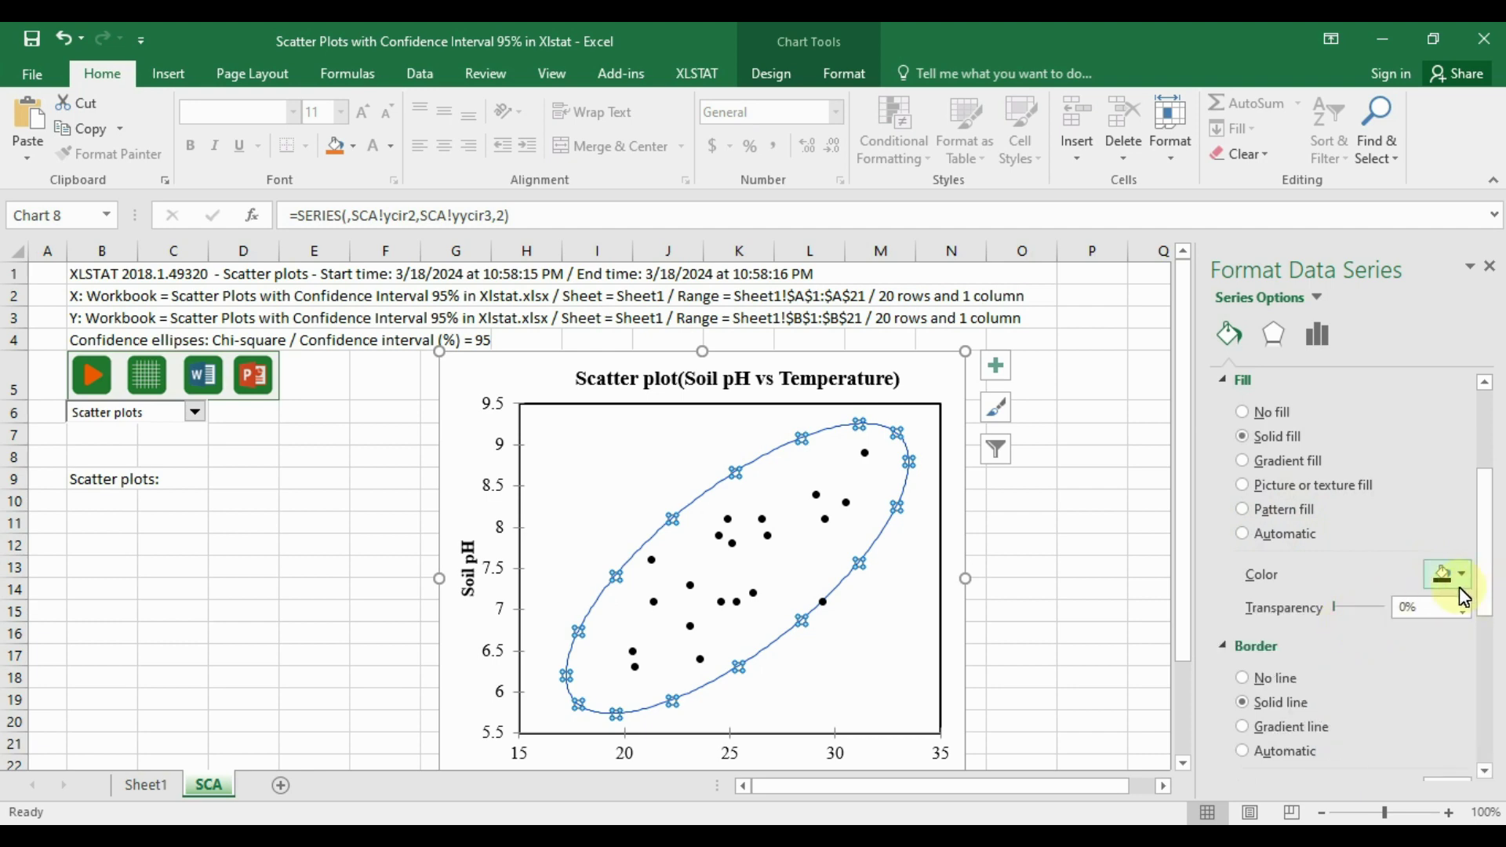
pyautogui.scroll(-2, 1461, 578)
pyautogui.scroll(1, 1443, 549)
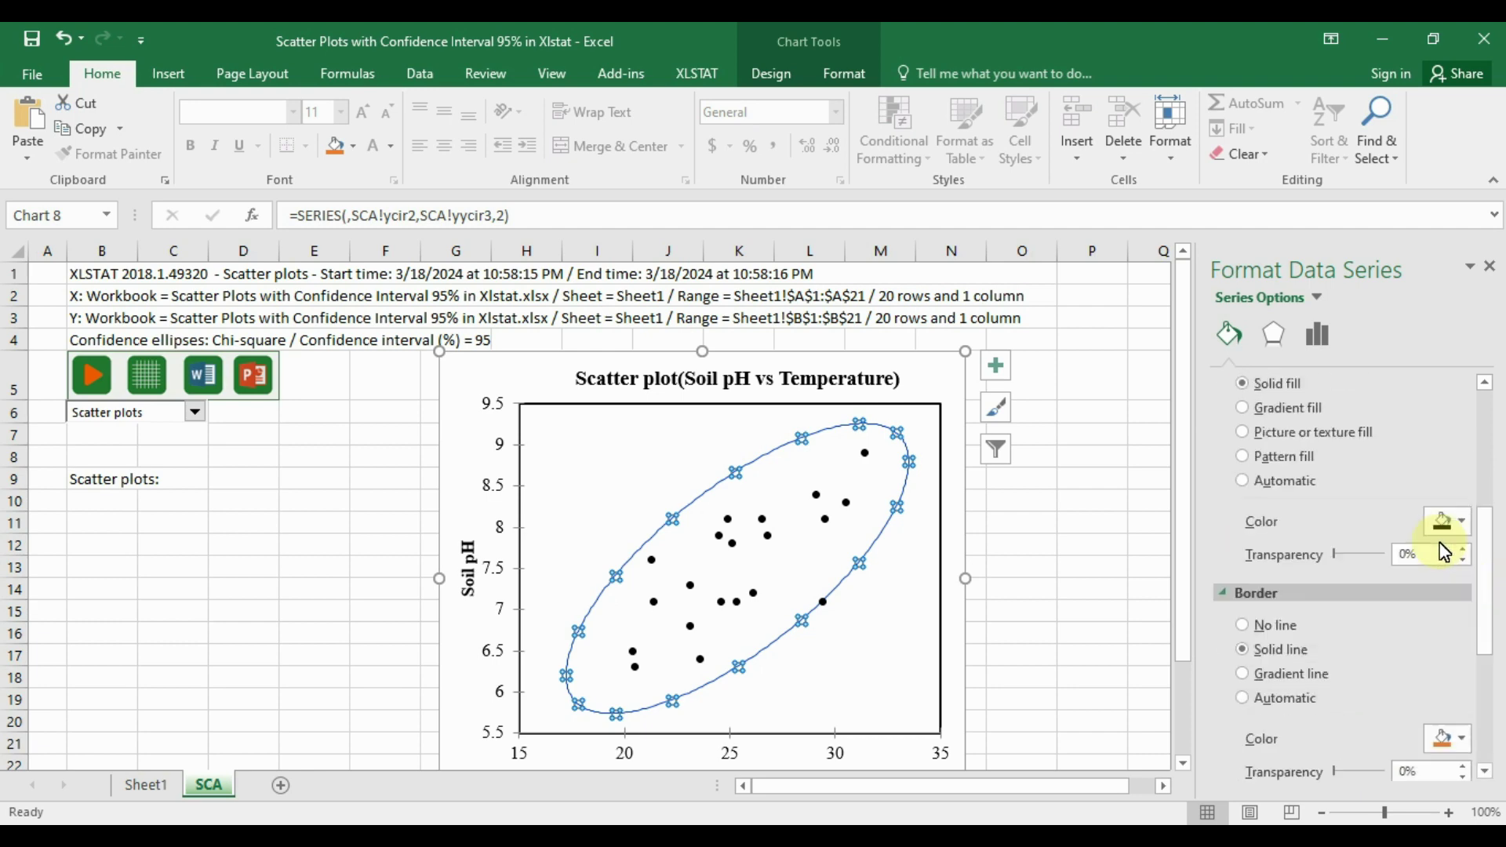
pyautogui.scroll(1, 1444, 552)
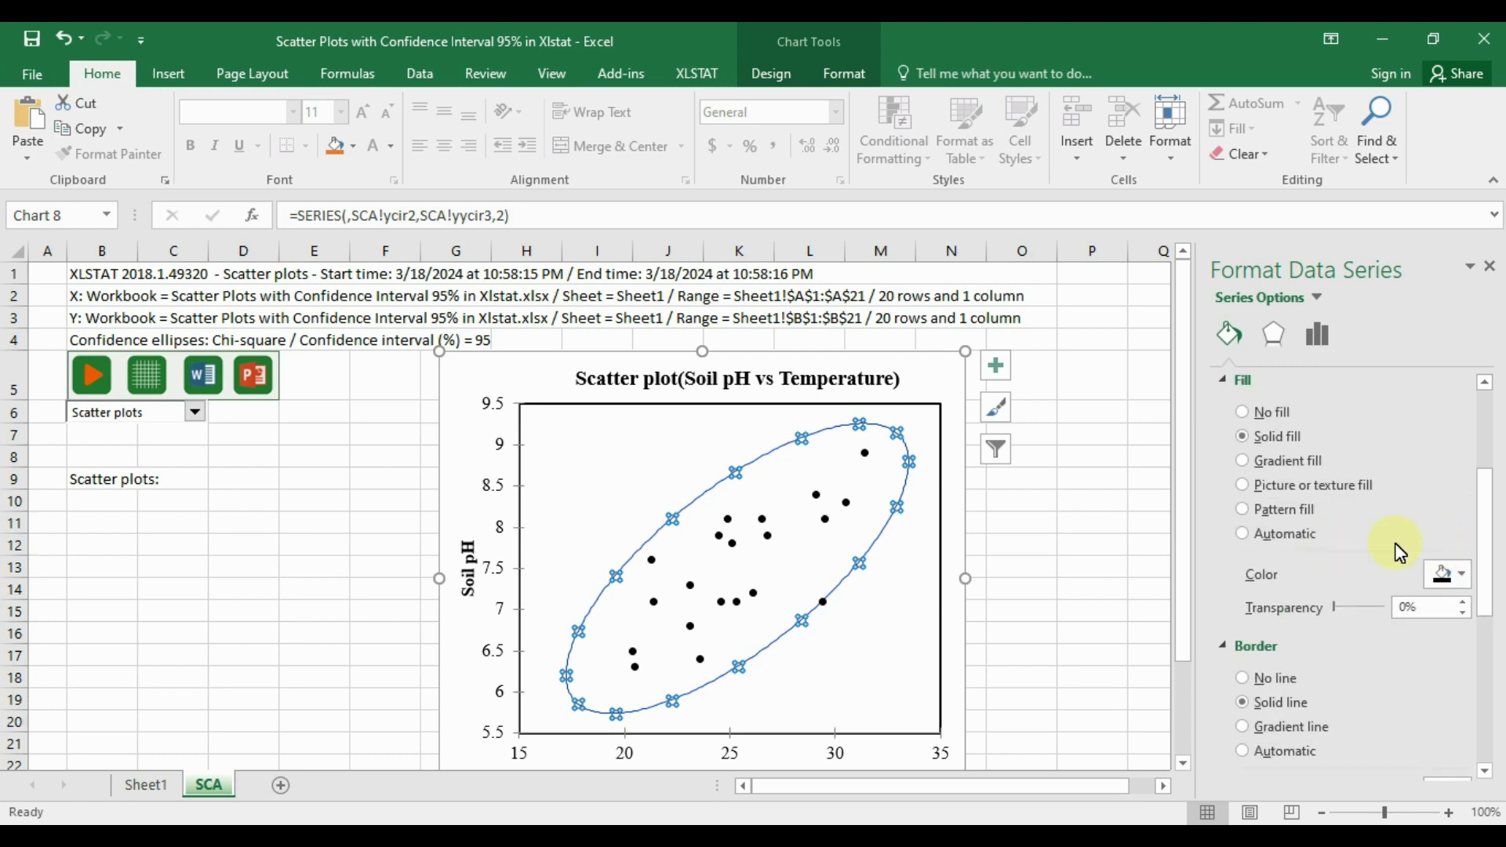
pyautogui.click(1445, 576)
pyautogui.click(1348, 747)
pyautogui.scroll(-3, 1388, 676)
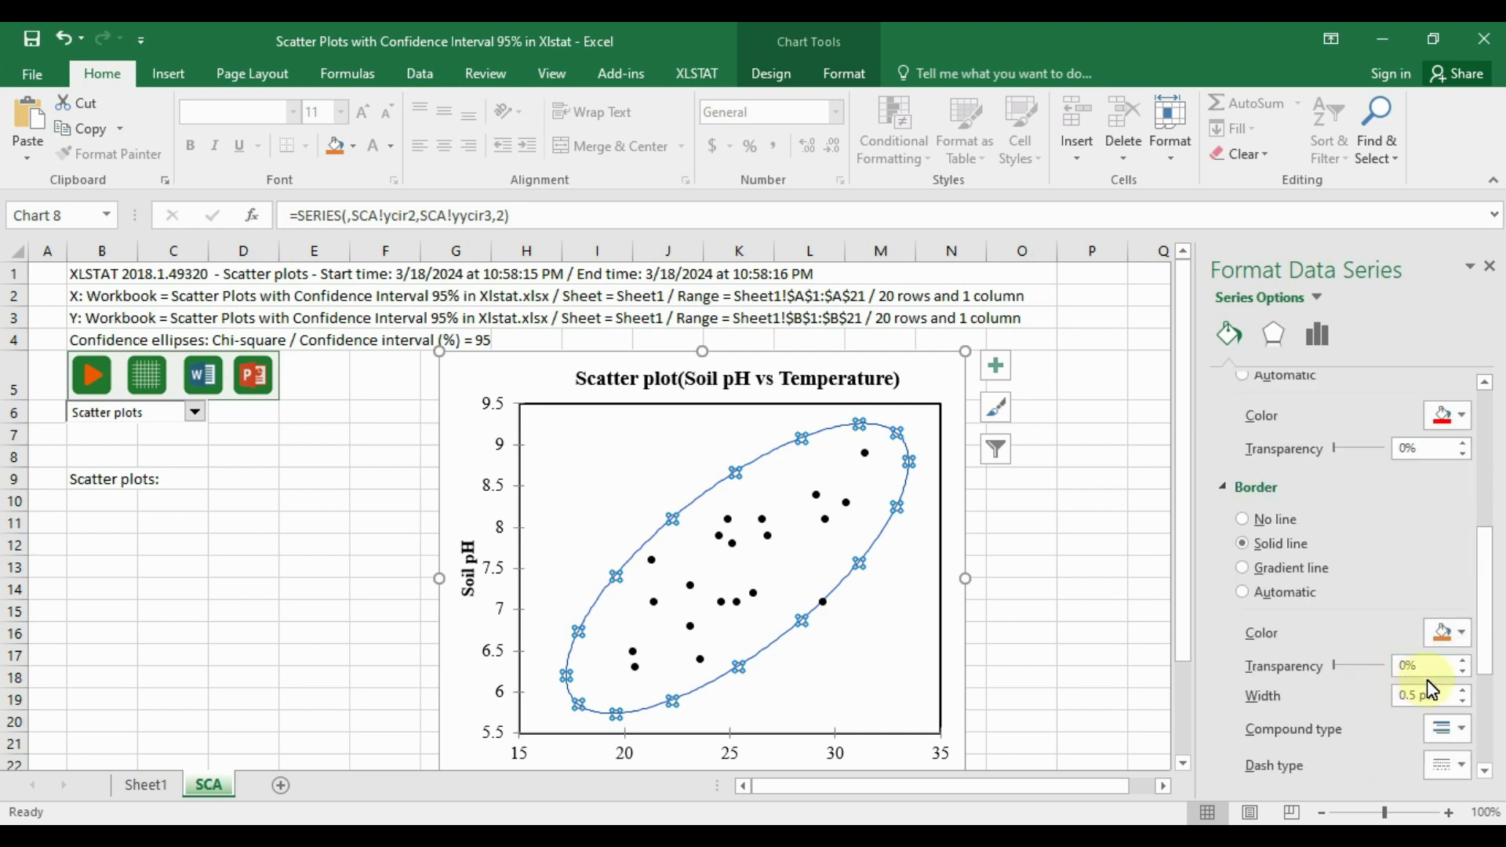
pyautogui.click(1448, 632)
pyautogui.click(1345, 585)
pyautogui.click(1080, 596)
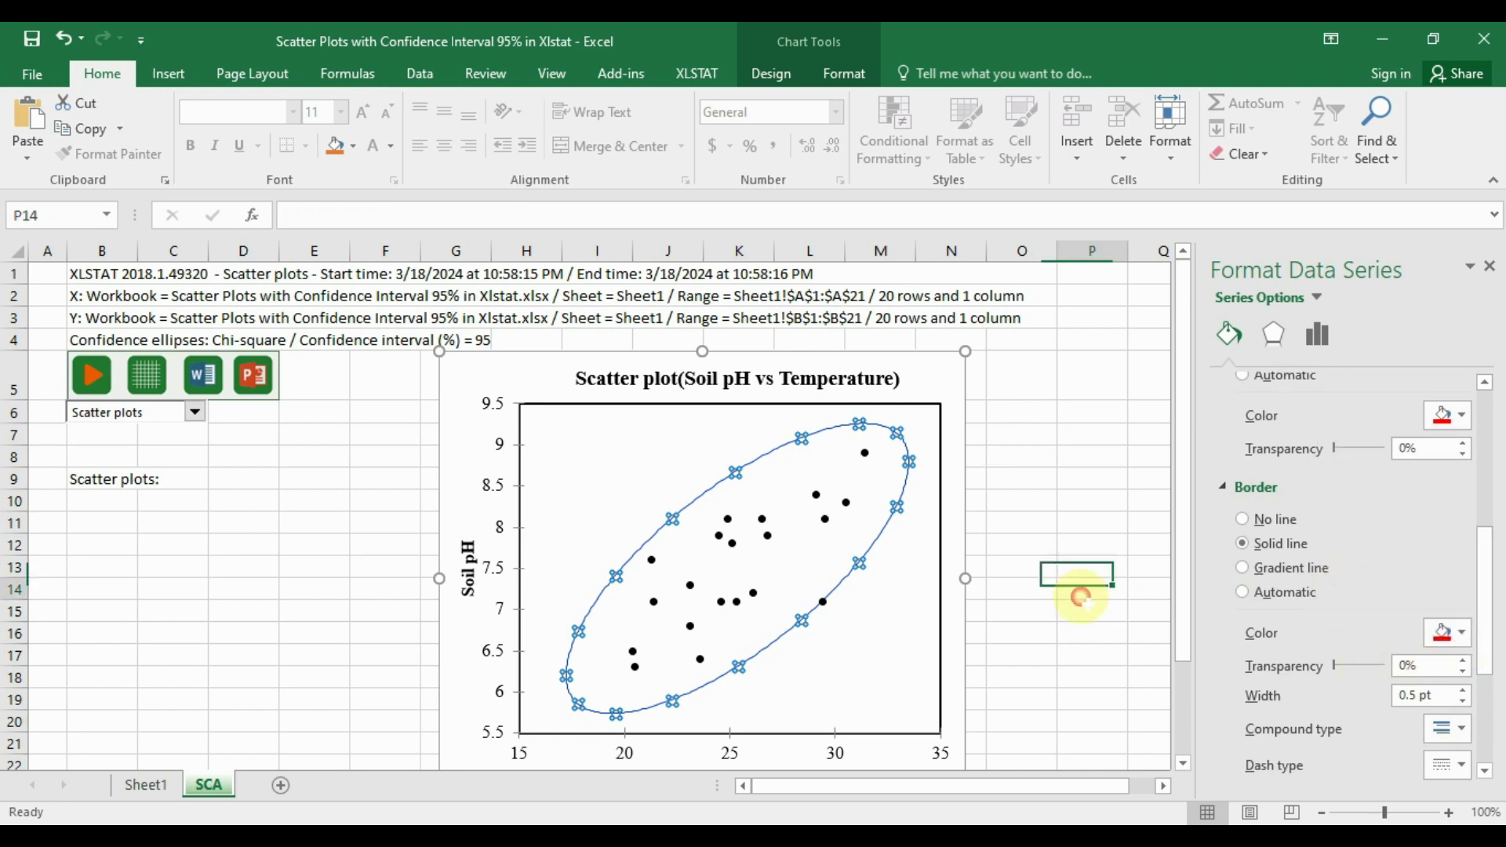
# Step: Reselect the whole confidence ellipse series and show its line settings
pyautogui.click(880, 545)
pyautogui.click(876, 539)
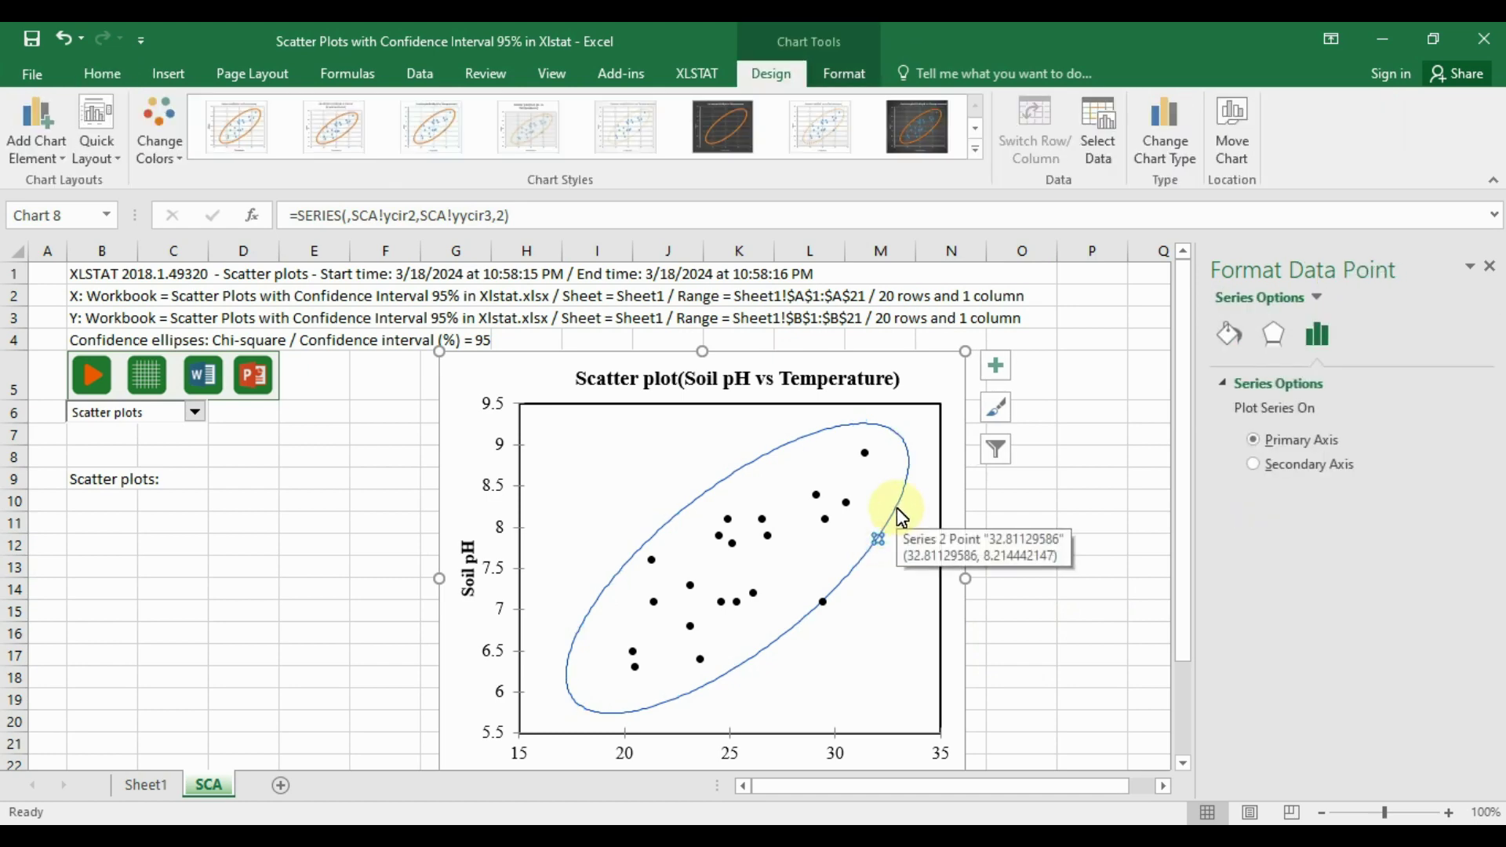
pyautogui.click(894, 507)
pyautogui.click(867, 558)
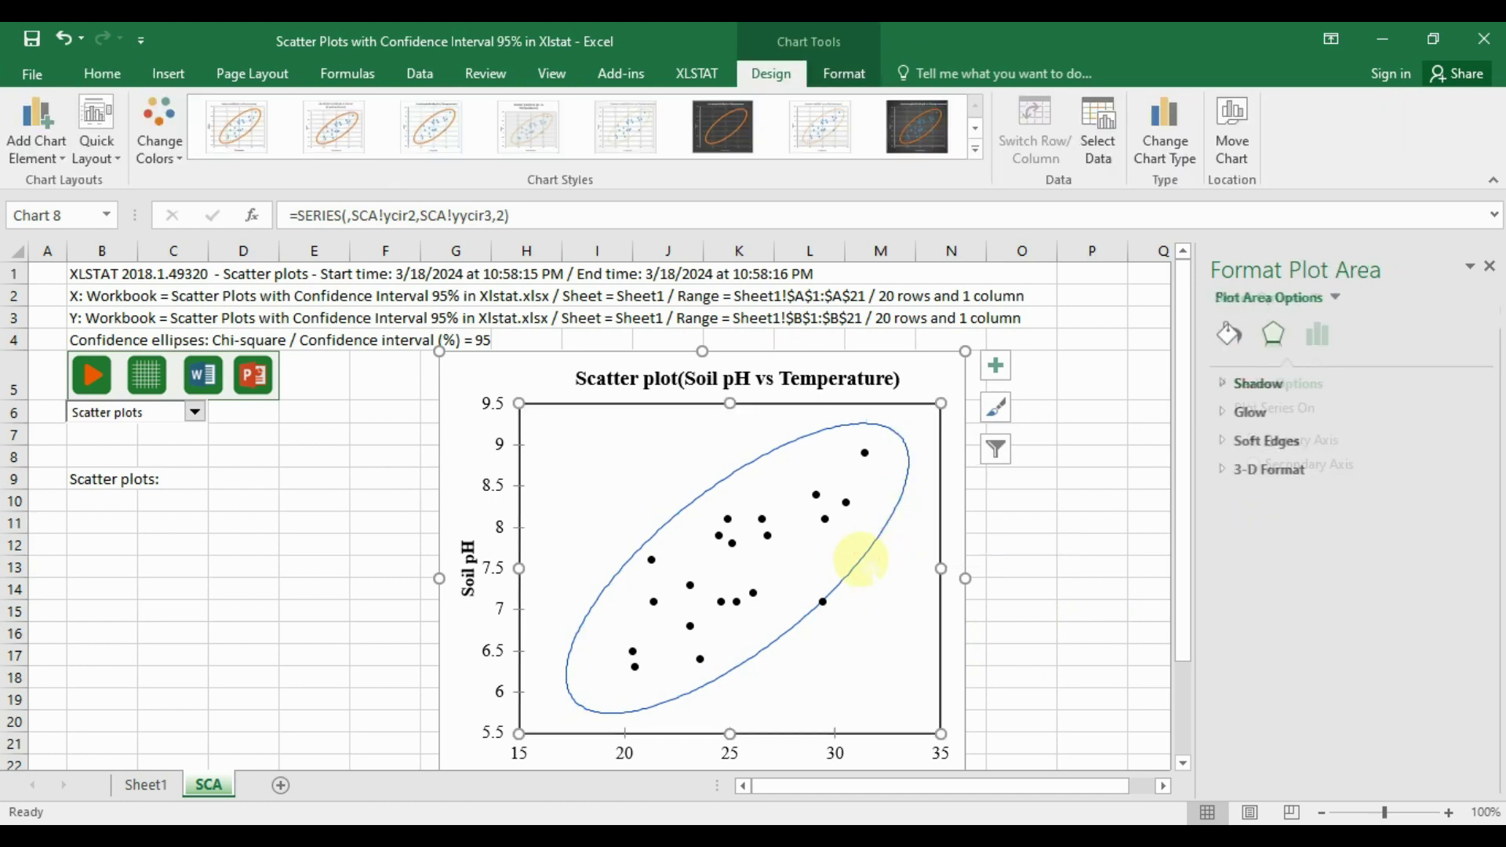
pyautogui.click(864, 559)
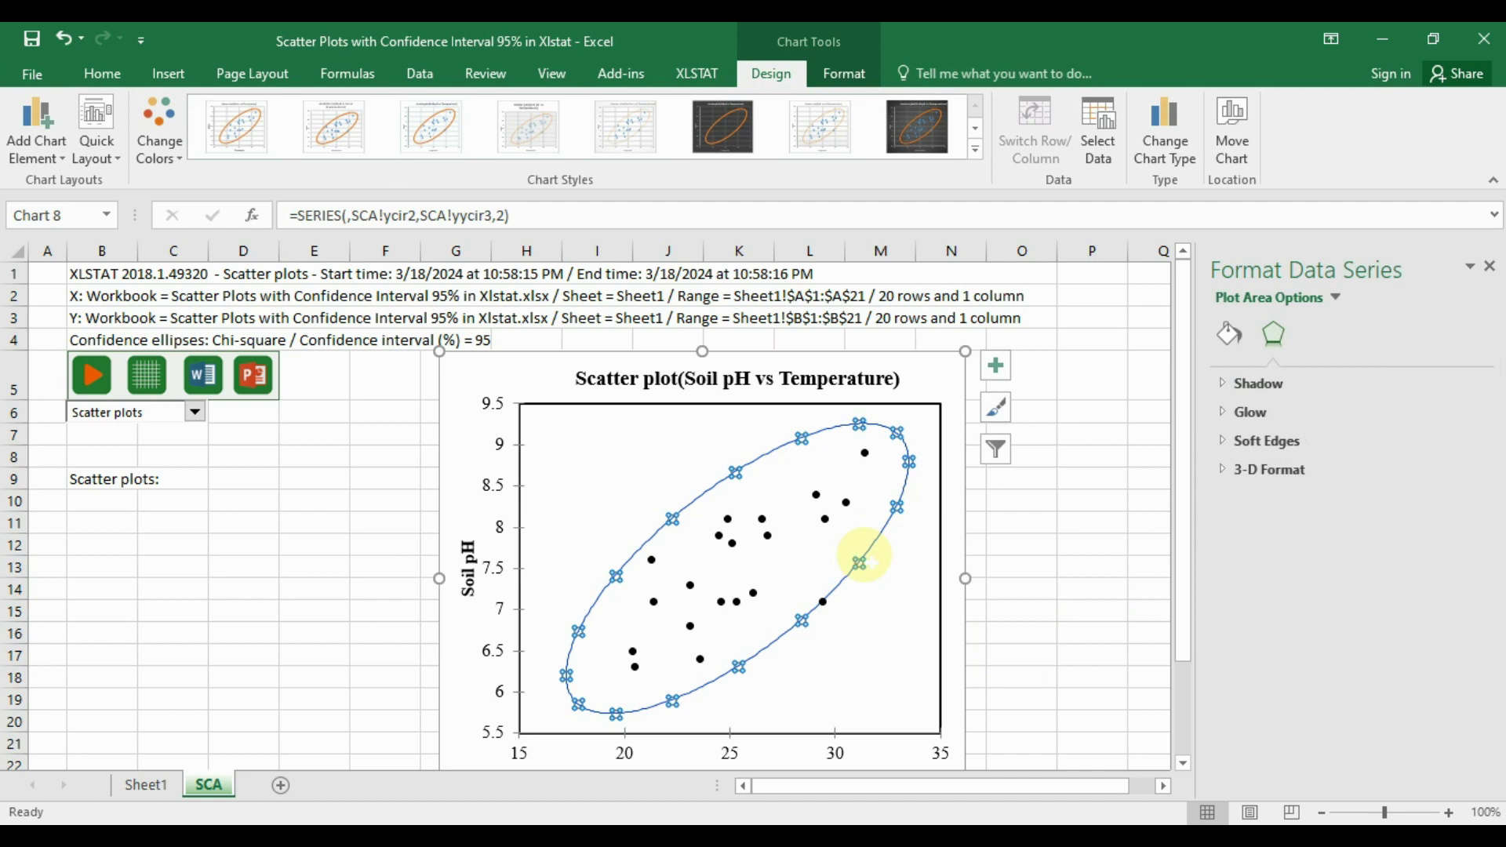
pyautogui.click(1228, 334)
pyautogui.click(1245, 399)
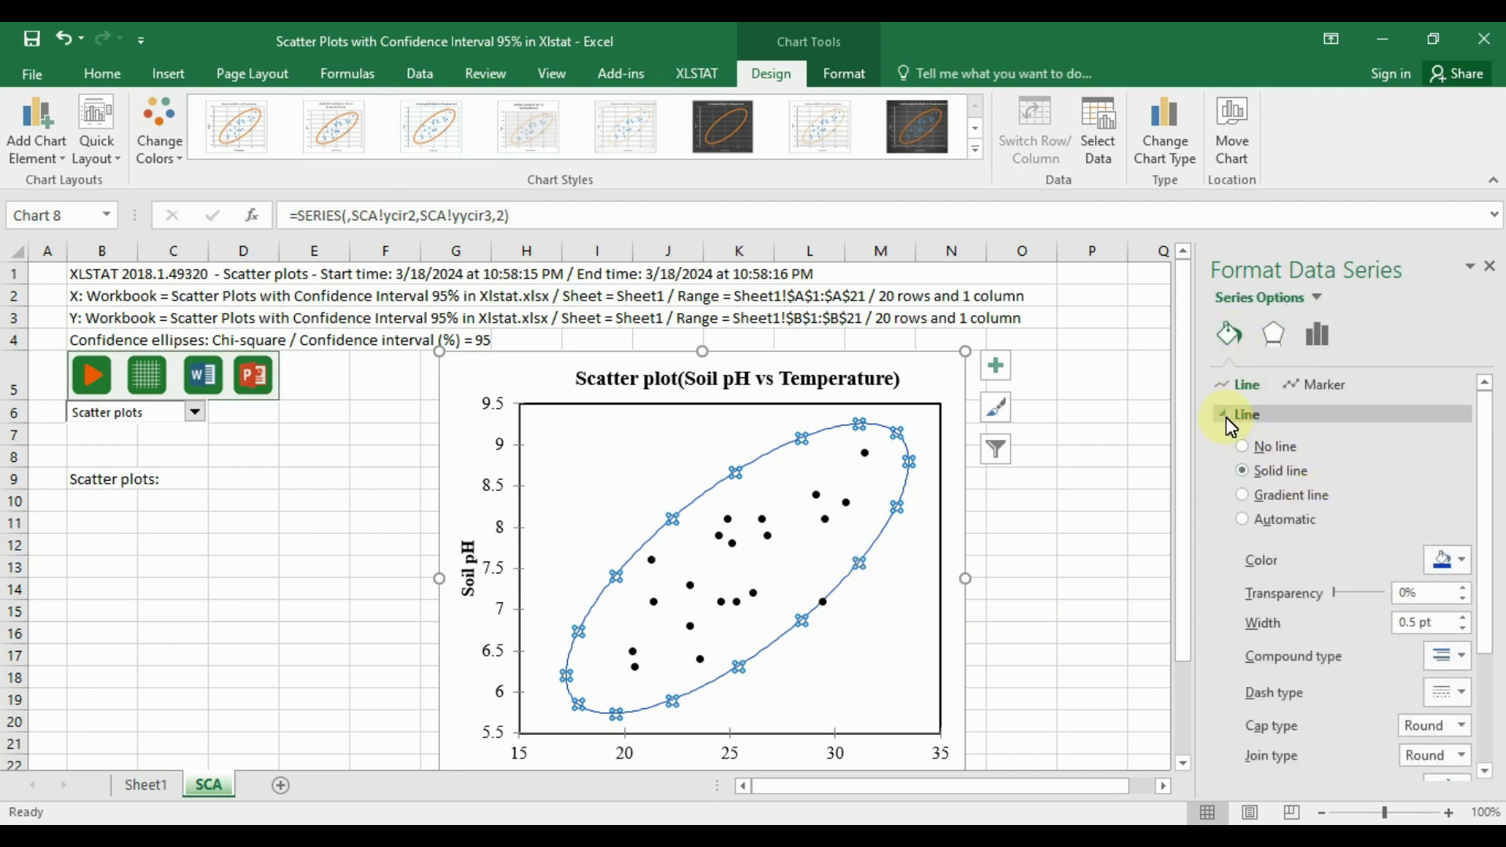
# Step: Make the ellipse line red and increase its width to 1.5 pt
pyautogui.click(1462, 561)
pyautogui.click(1346, 737)
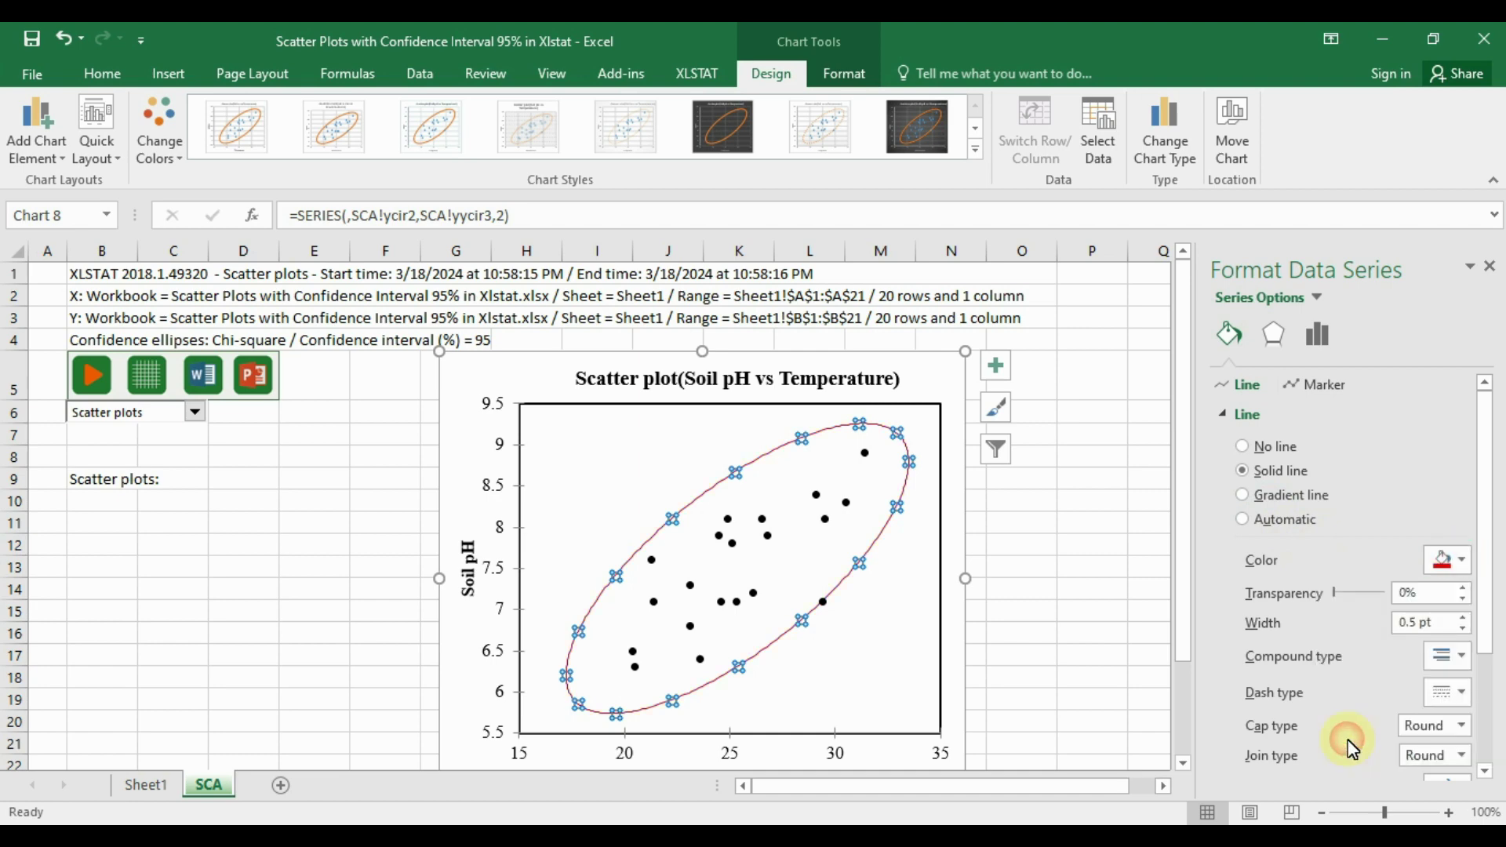
pyautogui.scroll(-3, 1359, 573)
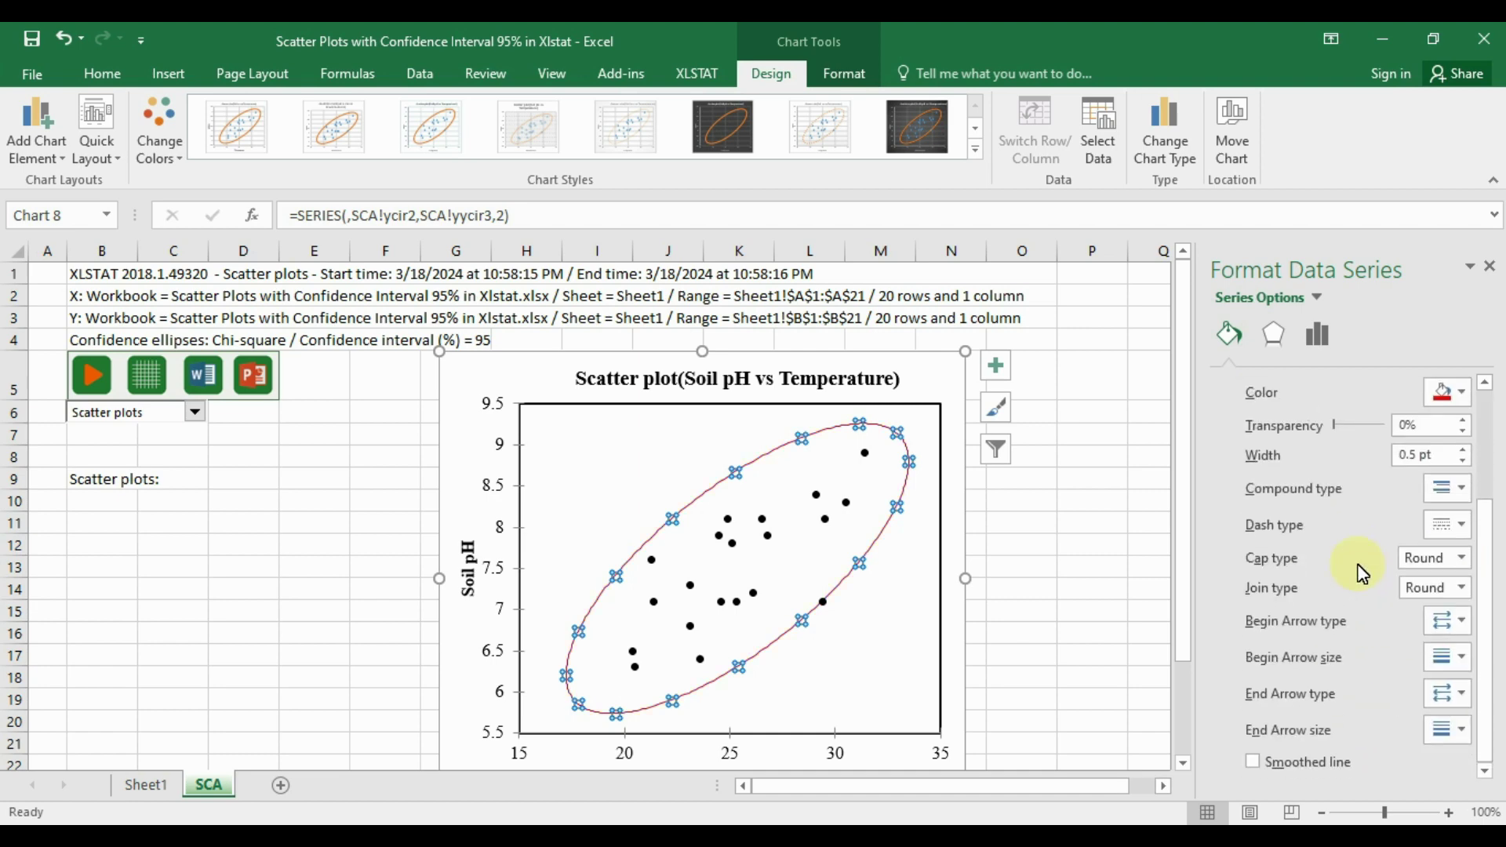
pyautogui.scroll(3, 1362, 573)
pyautogui.click(1463, 616)
pyautogui.click(1463, 617)
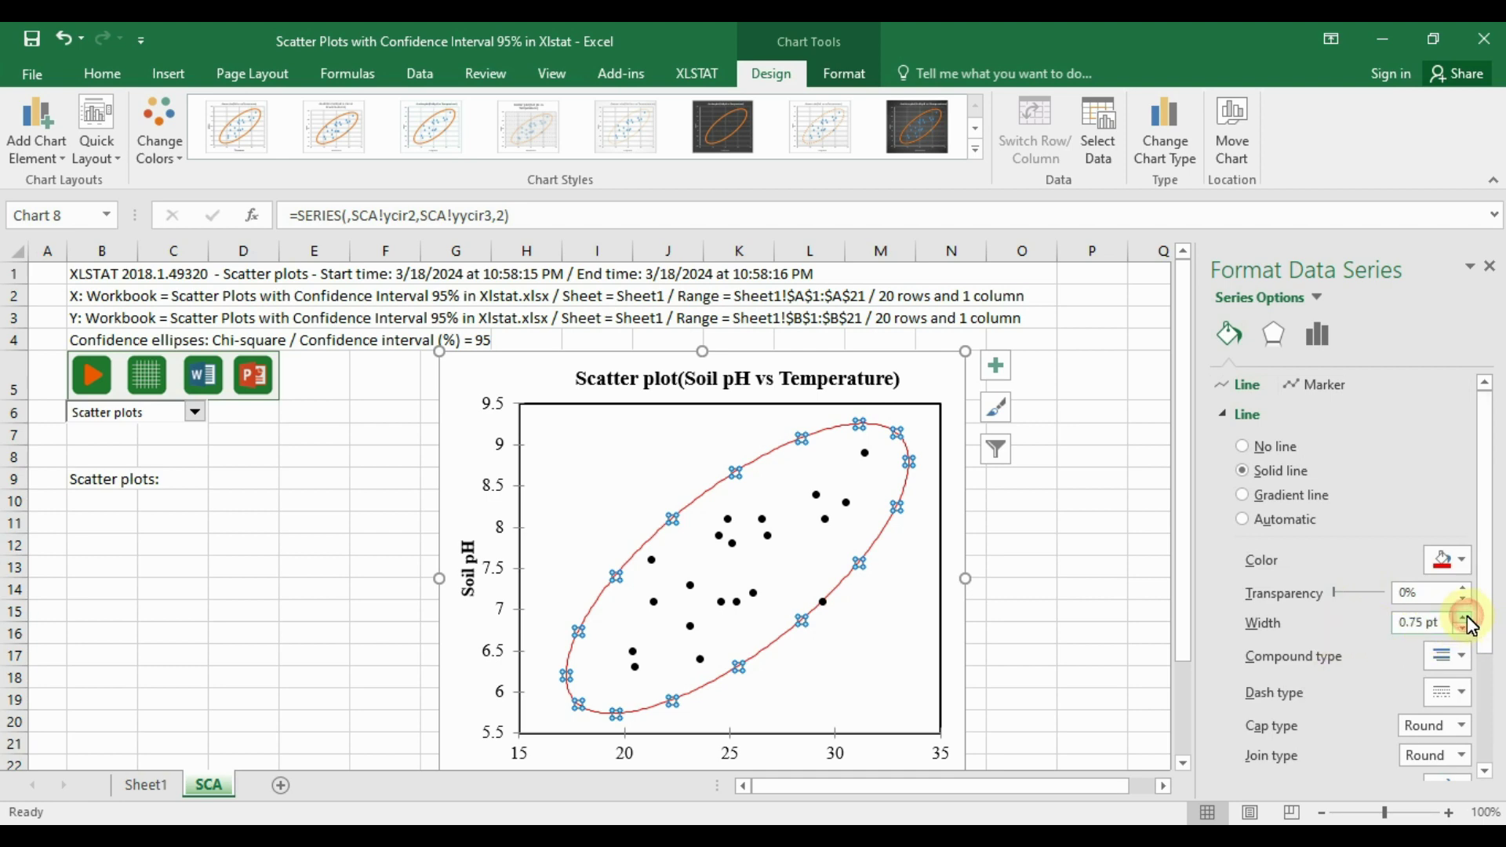
pyautogui.click(1464, 617)
pyautogui.click(1464, 617)
pyautogui.click(1463, 616)
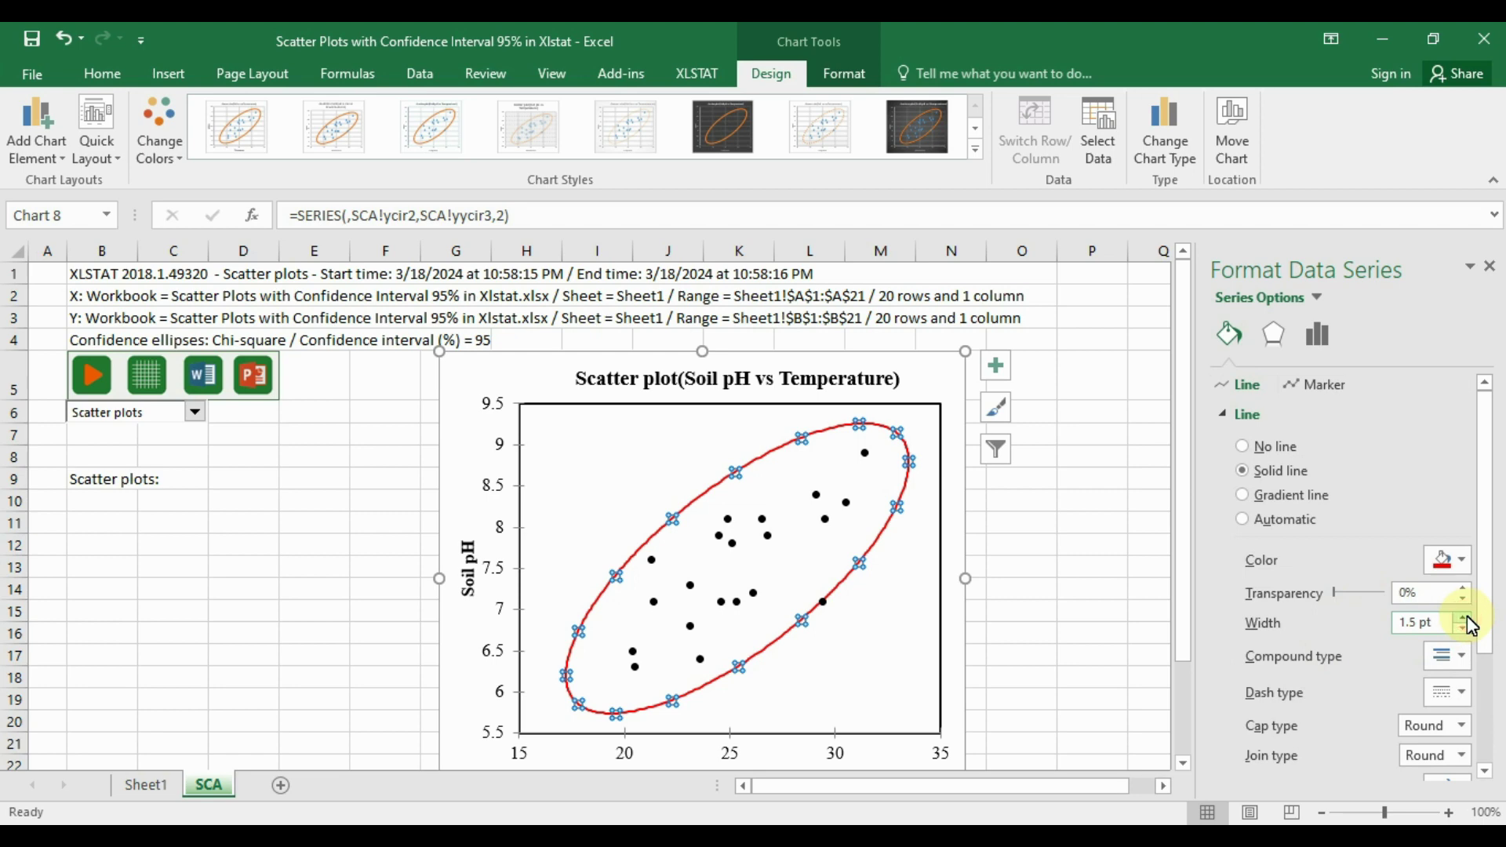
pyautogui.click(1081, 546)
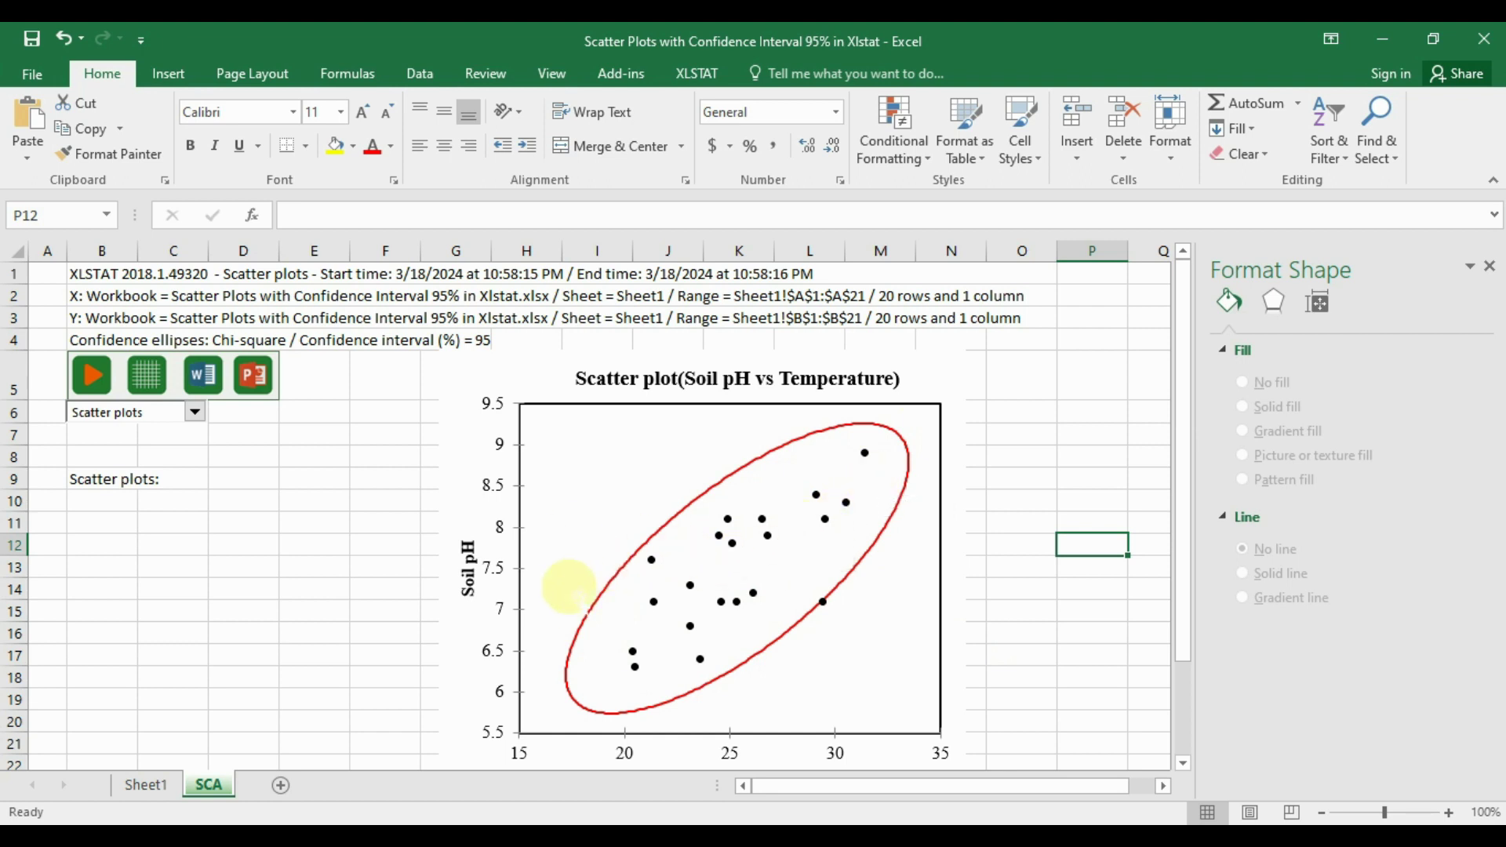
# Step: Deselect the chart and close the Format Shape pane to view the finished plot
pyautogui.scroll(-1, 814, 620)
pyautogui.scroll(-2, 732, 538)
pyautogui.scroll(2, 732, 538)
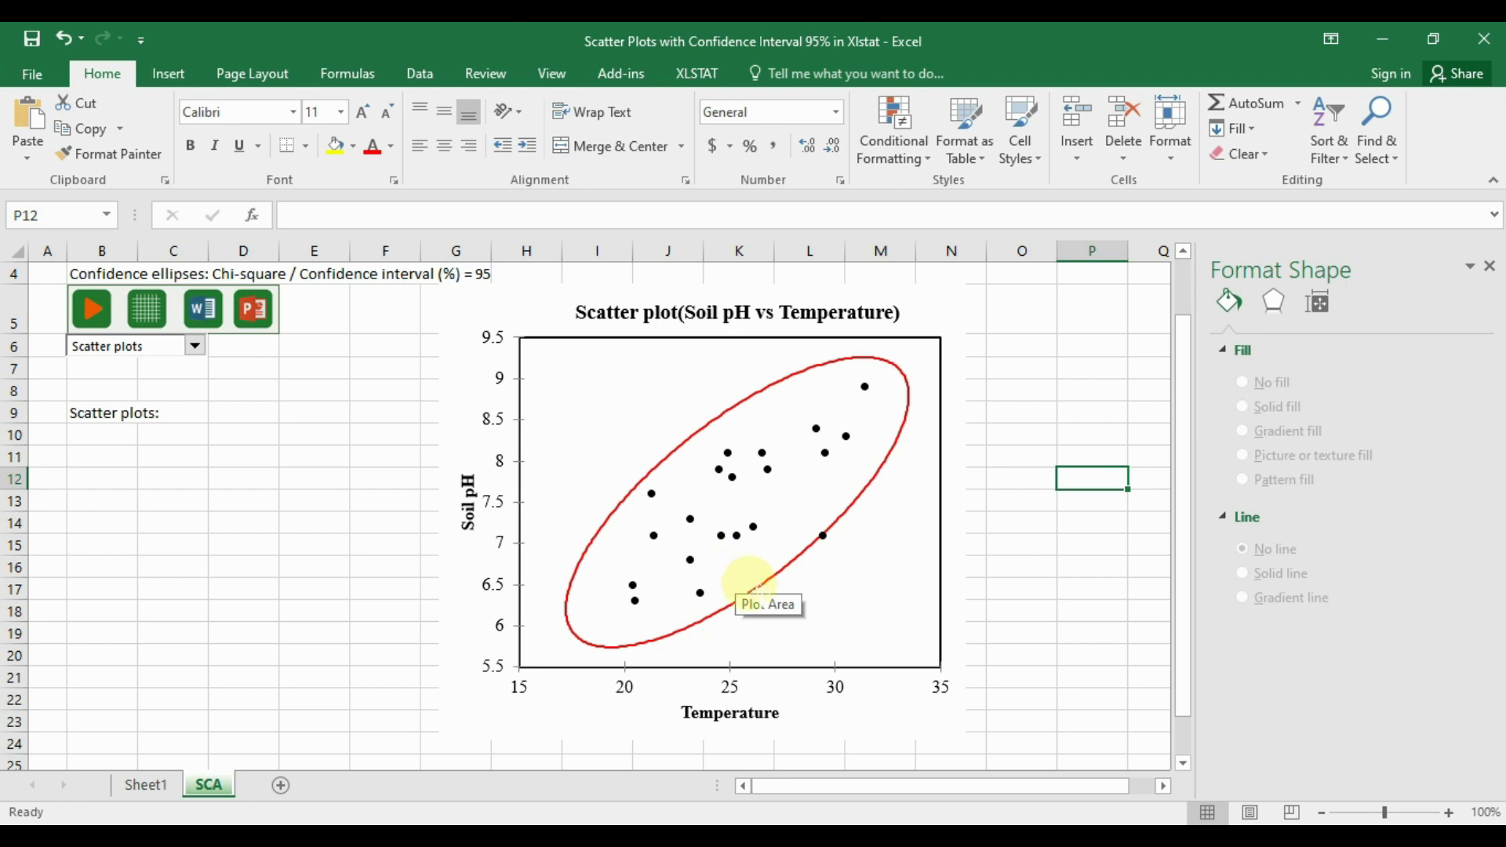
pyautogui.moveTo(750, 590)
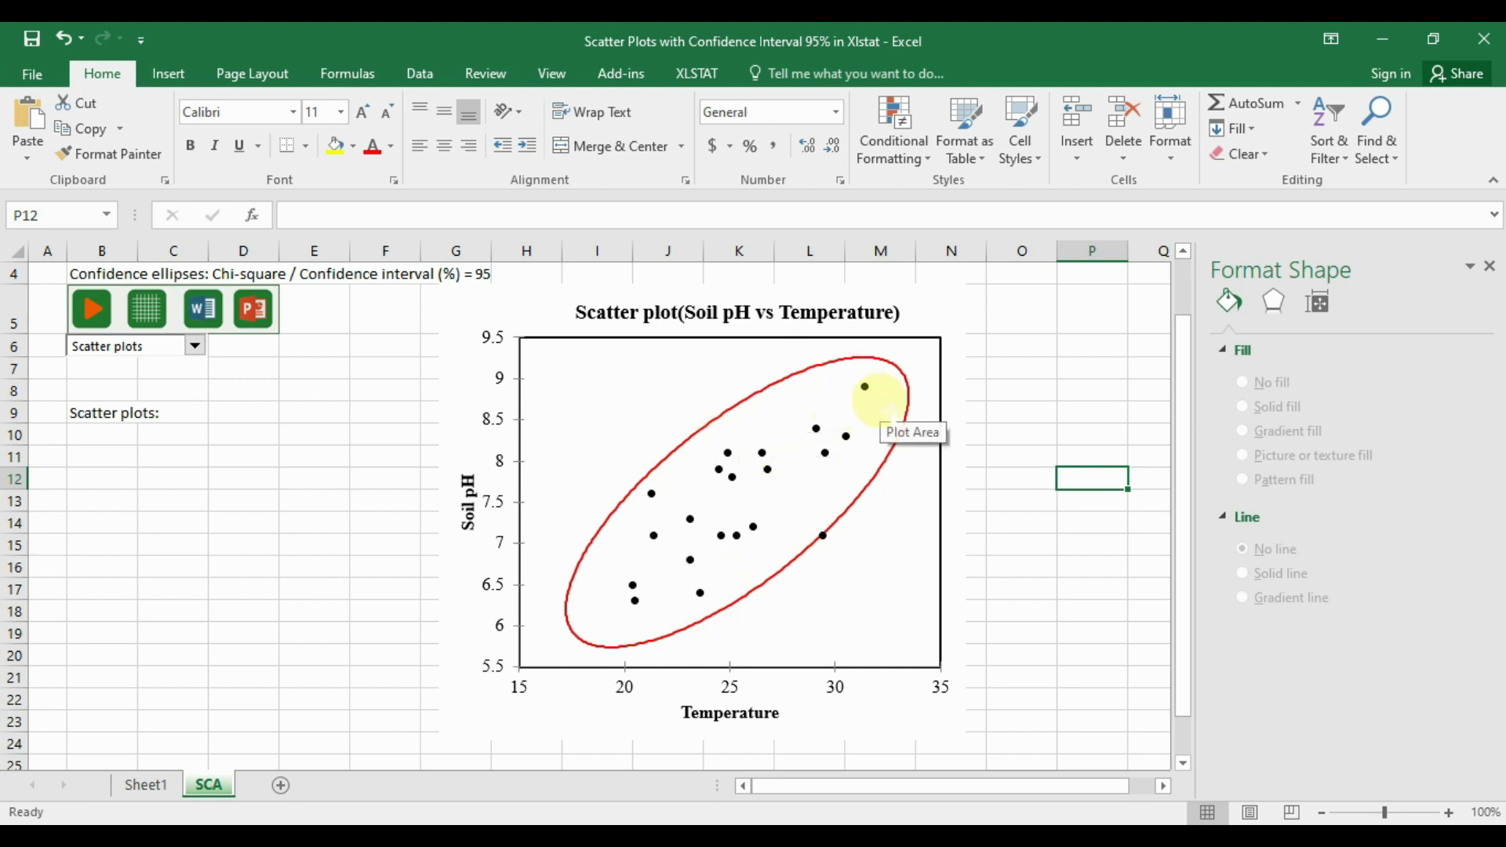
pyautogui.click(1019, 391)
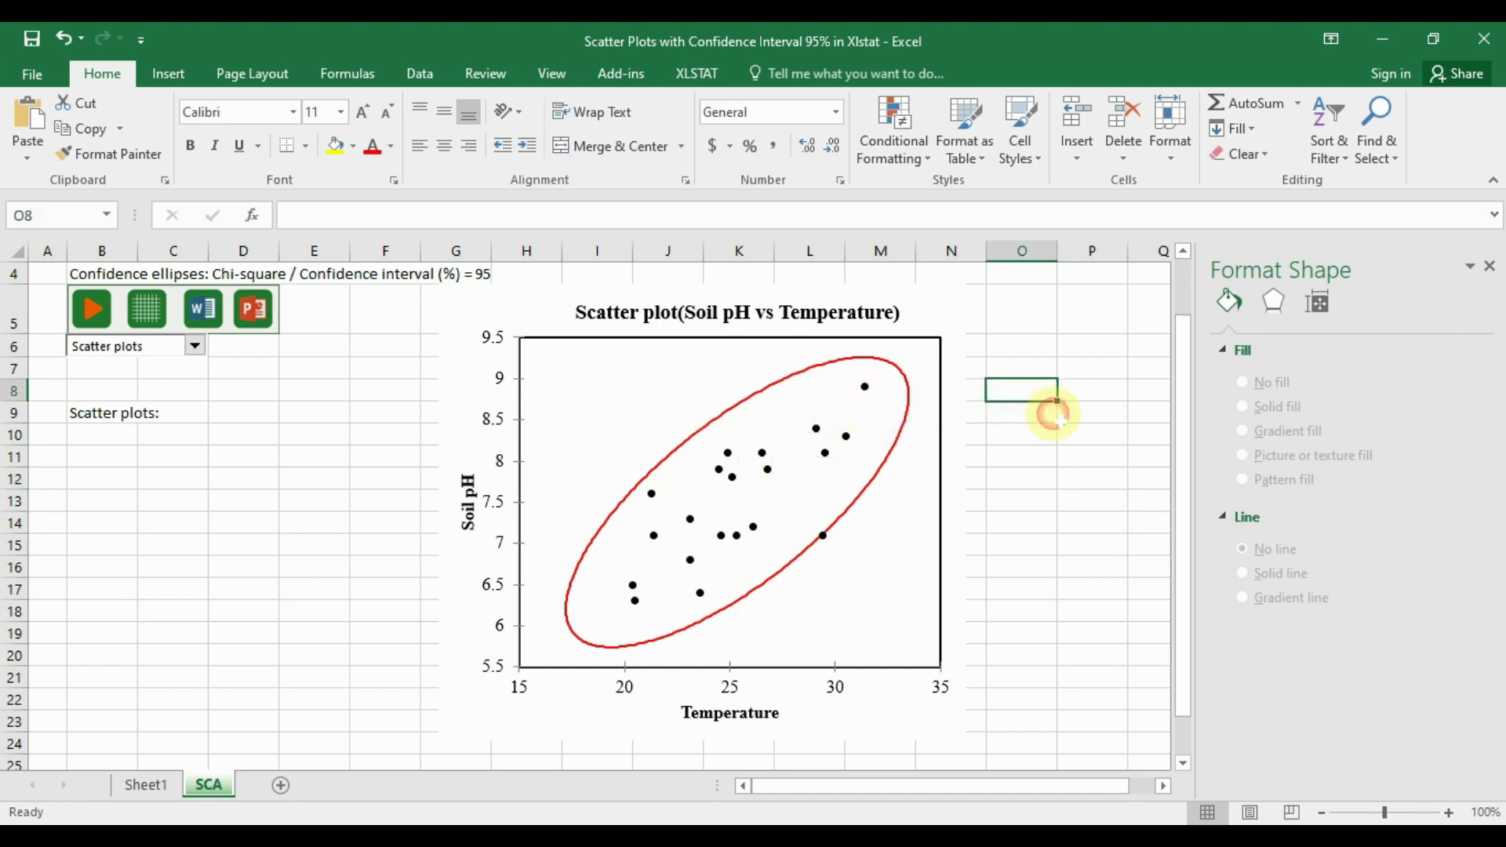
pyautogui.click(1489, 266)
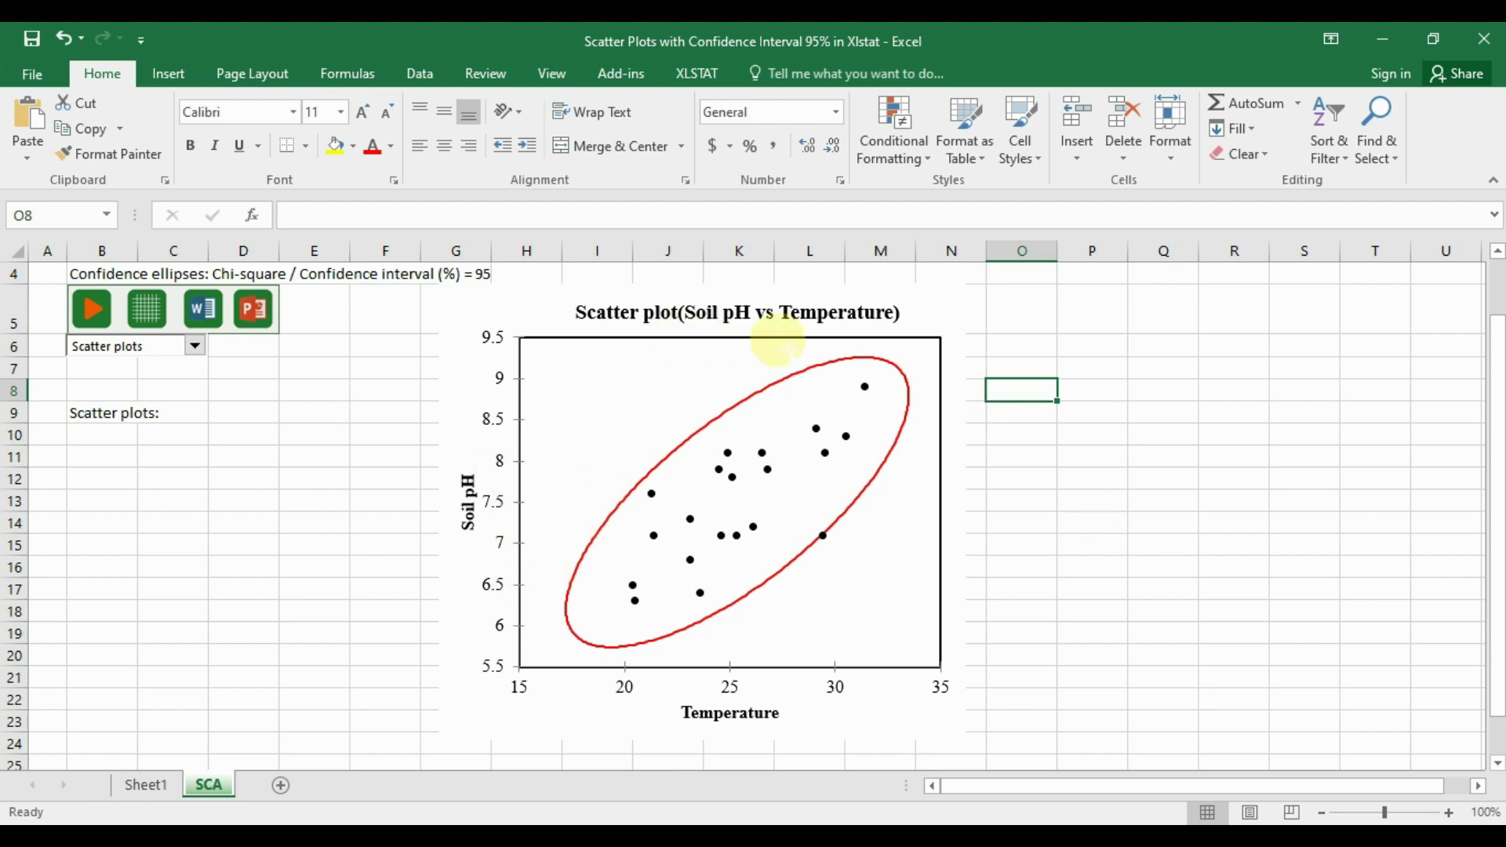
pyautogui.moveTo(876, 363)
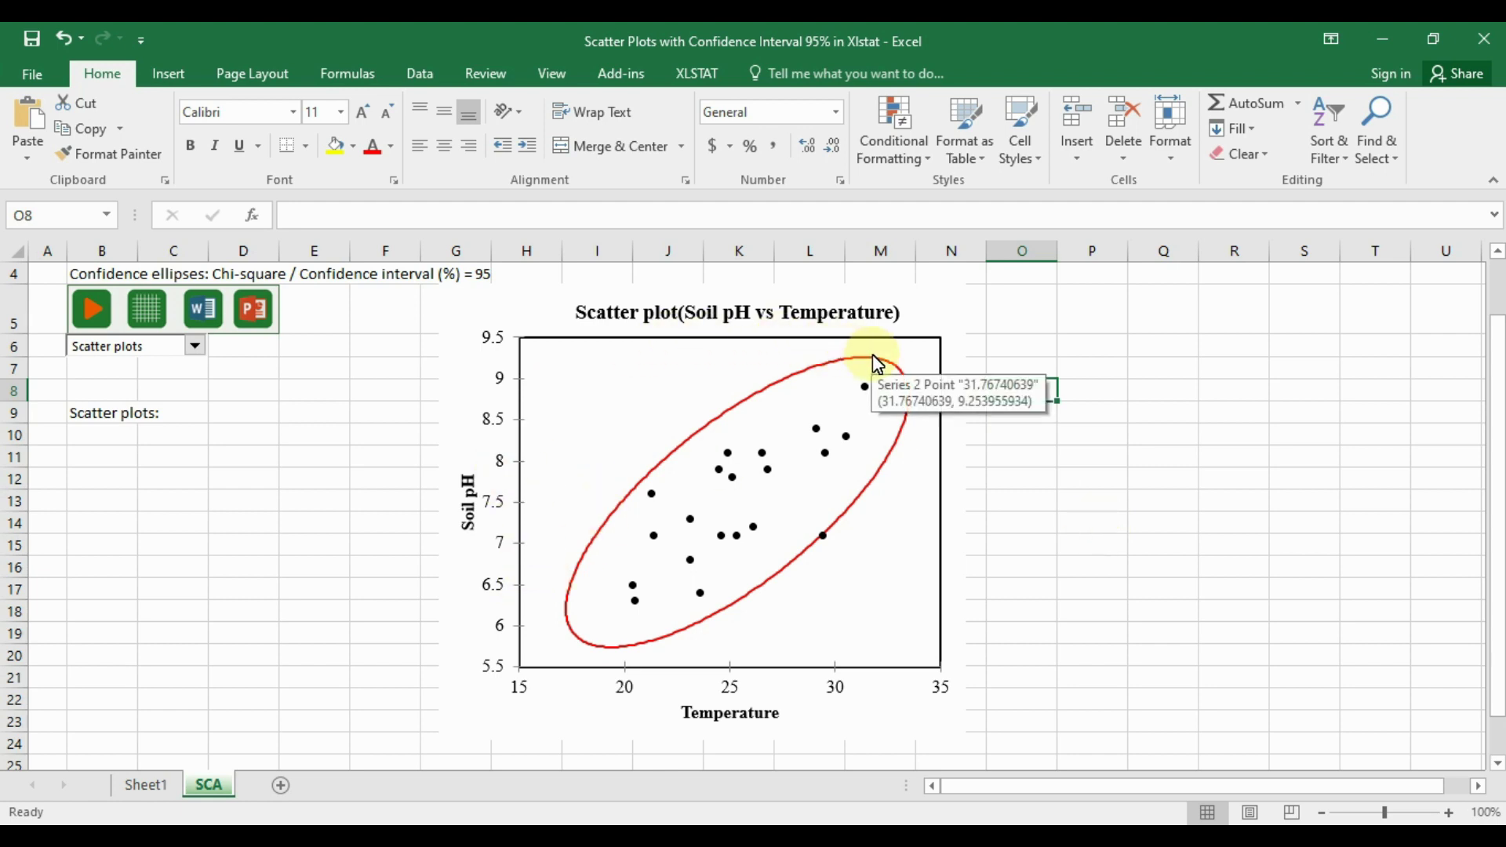